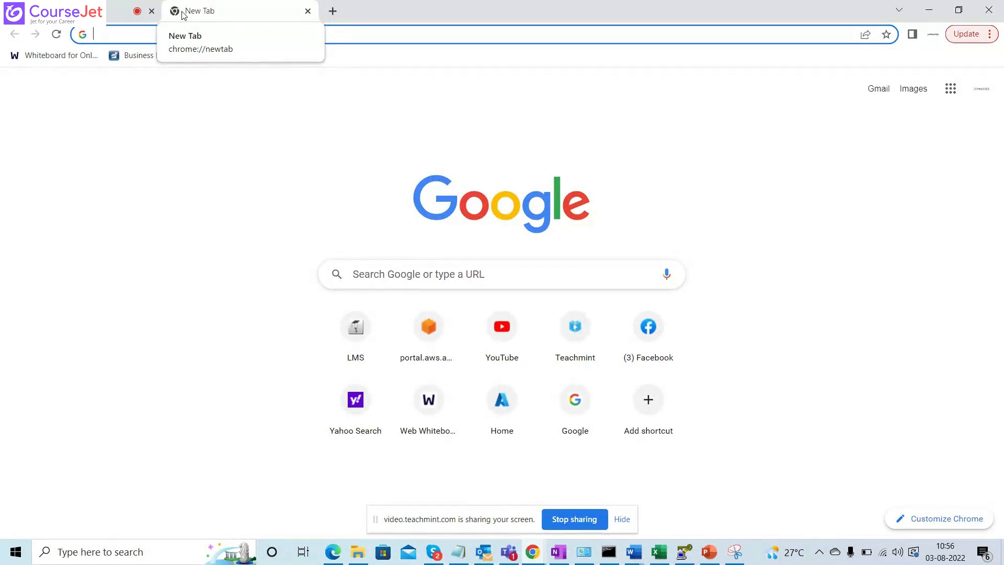
Step: Open the AWS Management Console and go to the RDS service
{"action": "left_click", "coordinate": [418, 337]}
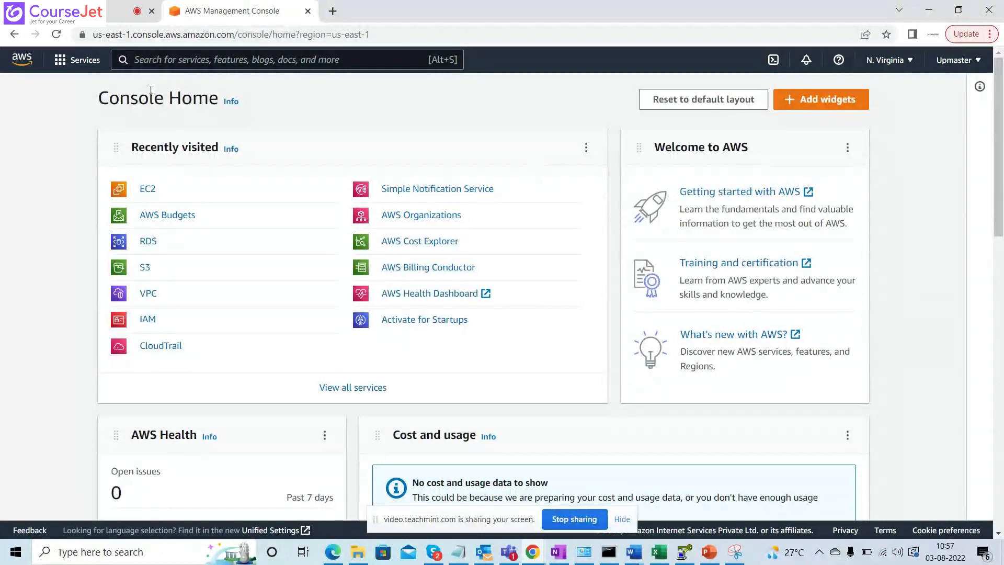
{"action": "left_click", "coordinate": [60, 59]}
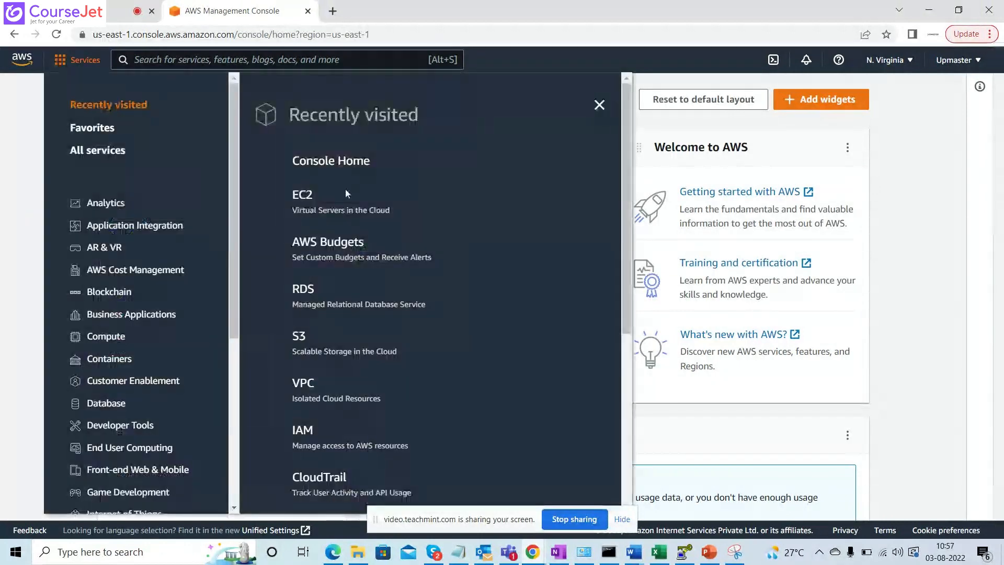
{"action": "left_click", "coordinate": [305, 289]}
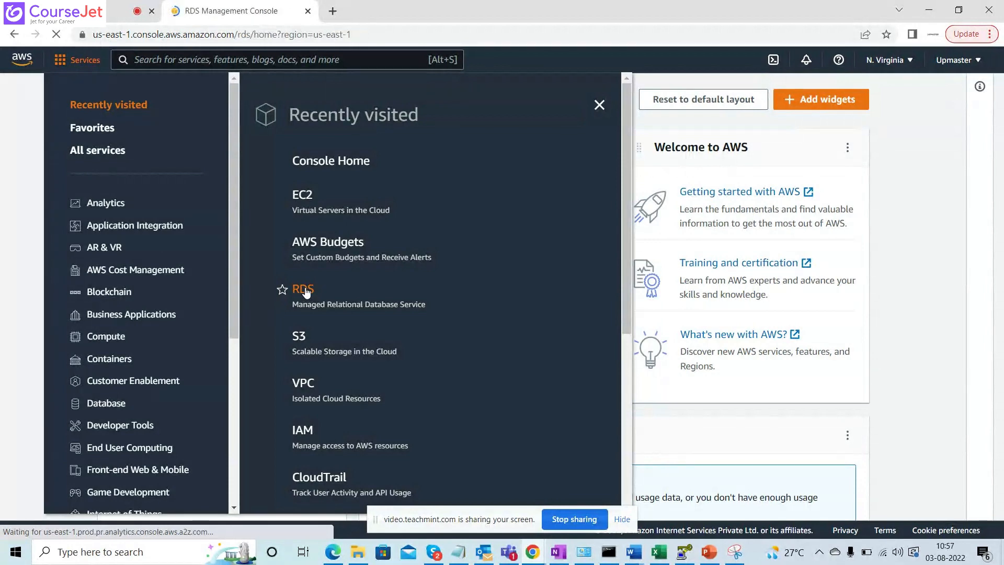
Step: Switch to the Presentation1 deck in PowerPoint and add a new slide after the Elastic Catche slide
{"action": "key", "text": "alt+Tab"}
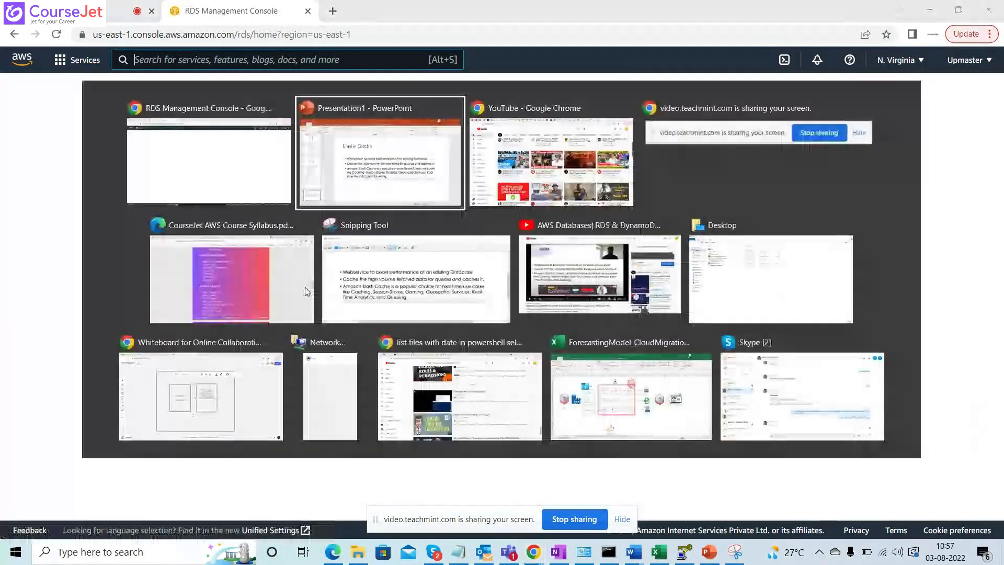
{"action": "key", "text": "alt+Tab"}
{"action": "key", "text": "alt+Tab"}
{"action": "key", "text": "alt+Tab"}
{"action": "key", "text": "alt+Tab"}
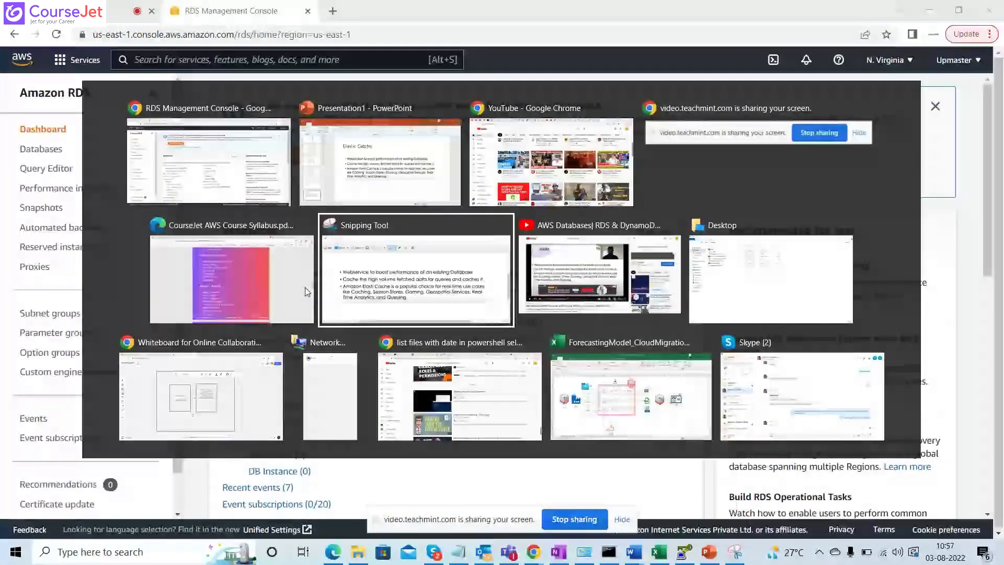
{"action": "key", "text": "alt+Tab"}
{"action": "key", "text": "alt+Tab"}
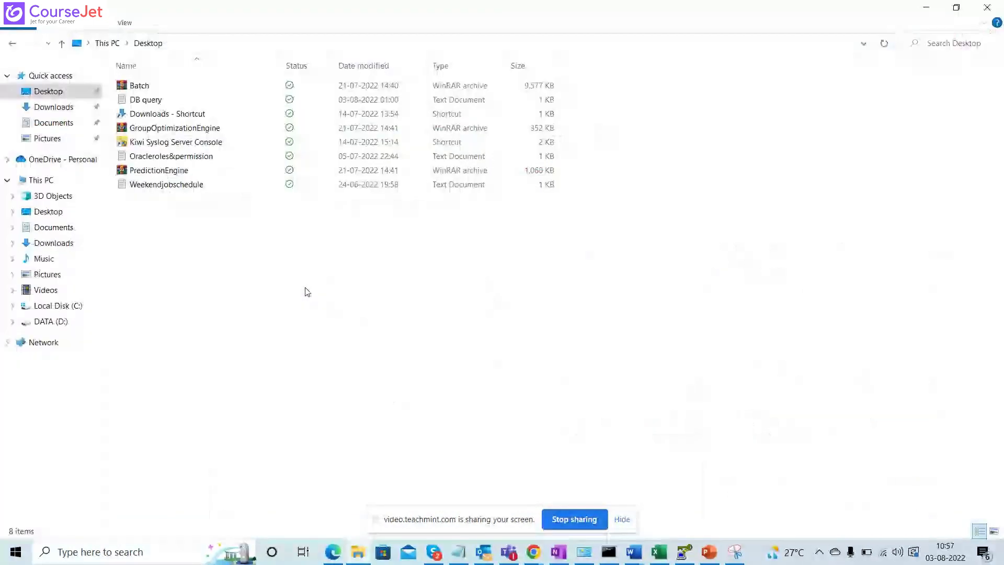
{"action": "key", "text": "alt+Tab"}
{"action": "key", "text": "alt+Tab"}
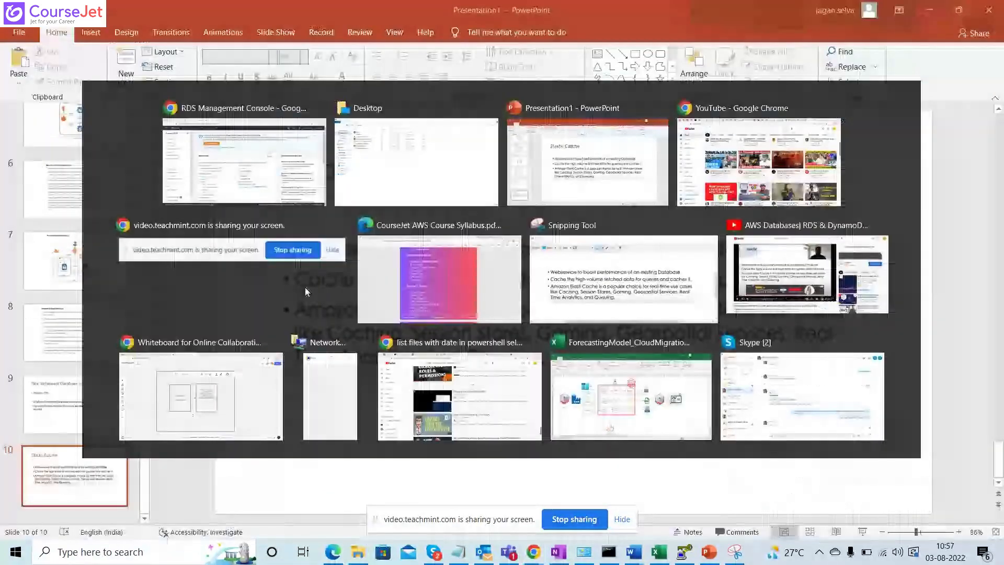
{"action": "right_click", "coordinate": [97, 465]}
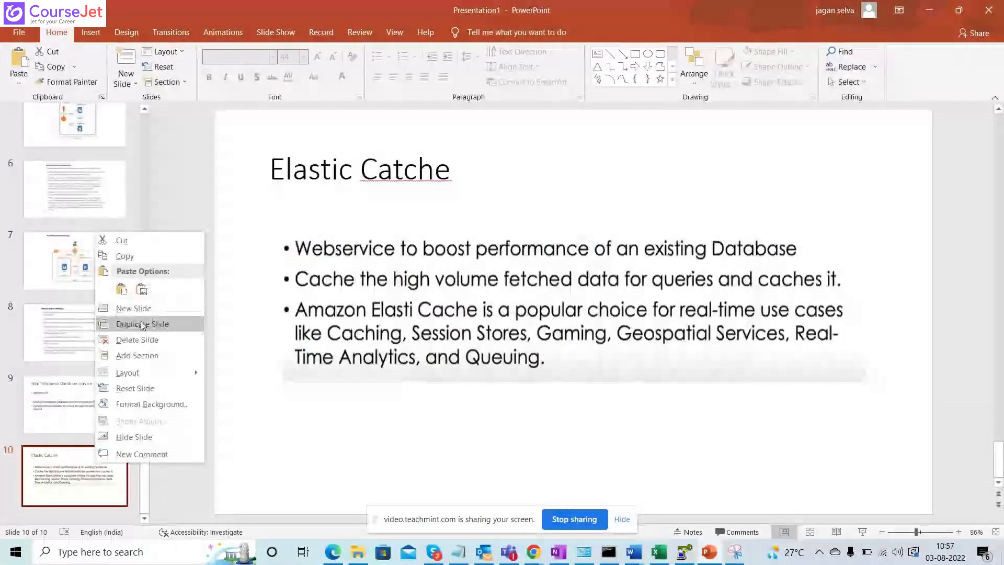
{"action": "left_click", "coordinate": [133, 308]}
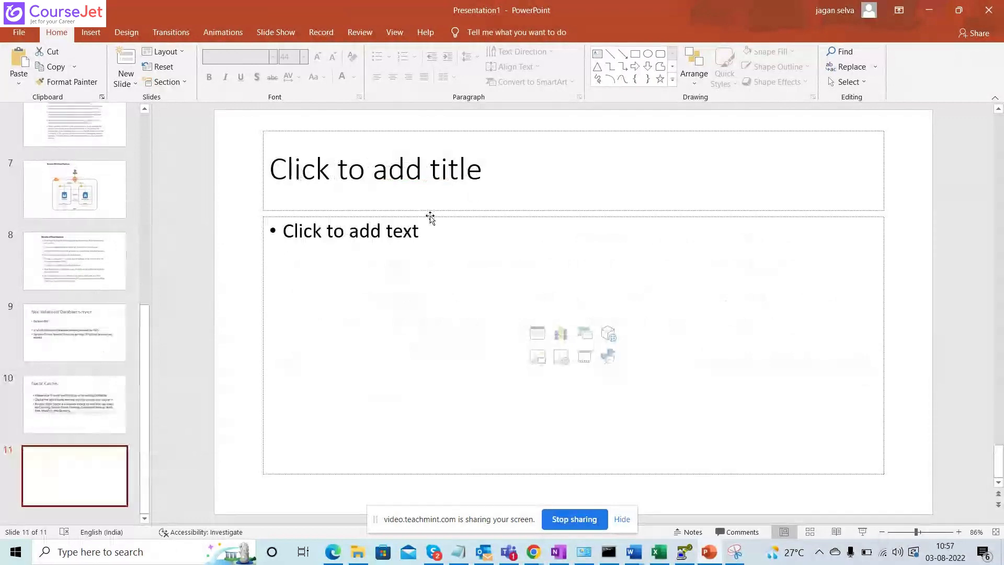
Step: Delete the new slide's title placeholder and extend the content placeholder upward over the freed title area
{"action": "left_click", "coordinate": [457, 132]}
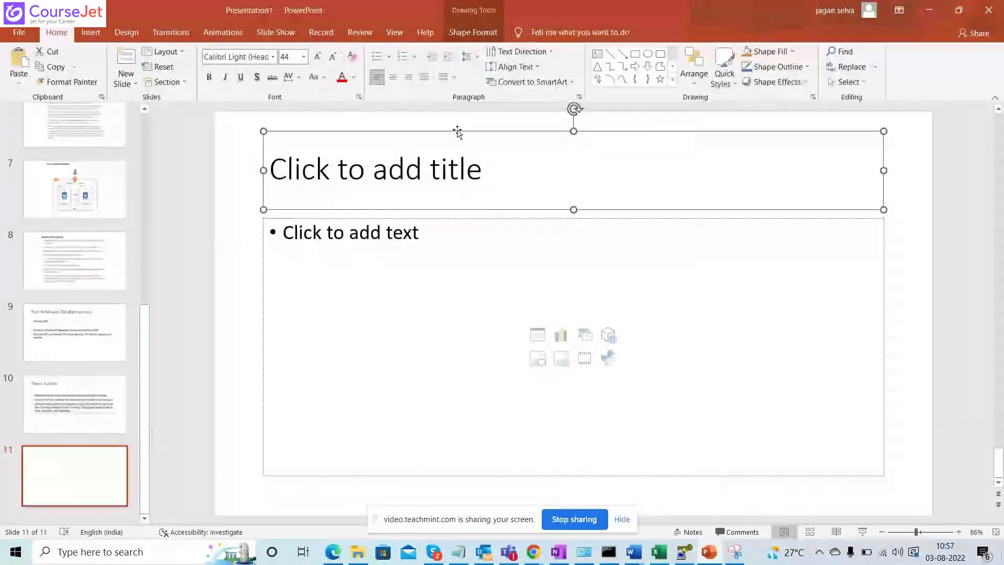
{"action": "key", "text": "Delete"}
{"action": "left_click", "coordinate": [488, 262]}
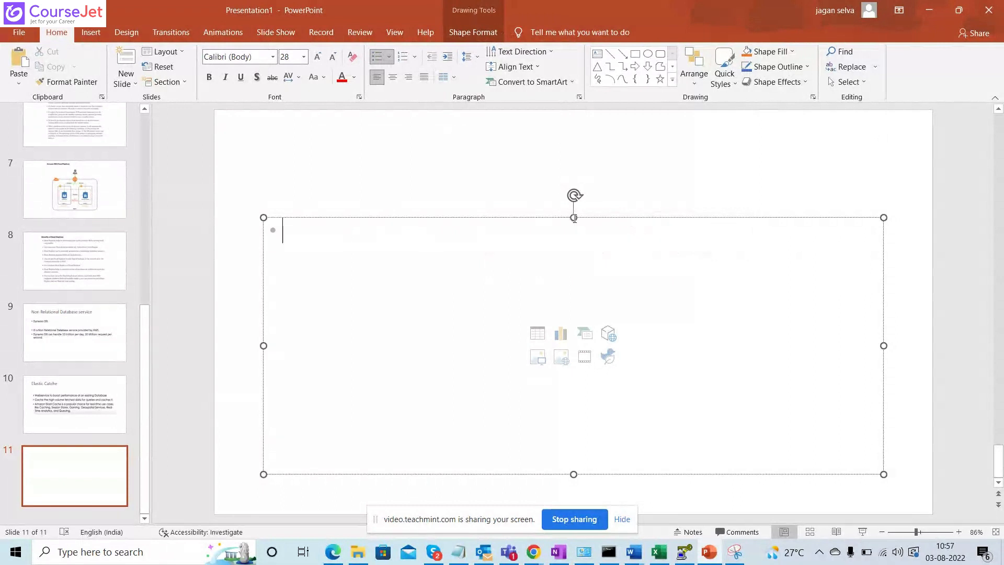
{"action": "left_click_drag", "start_coordinate": [573, 218], "coordinate": [573, 130]}
Step: Enter RDS LAB as the first bullet on the new slide and start a new line below it
{"action": "left_click", "coordinate": [472, 133]}
{"action": "type", "text": "R"}
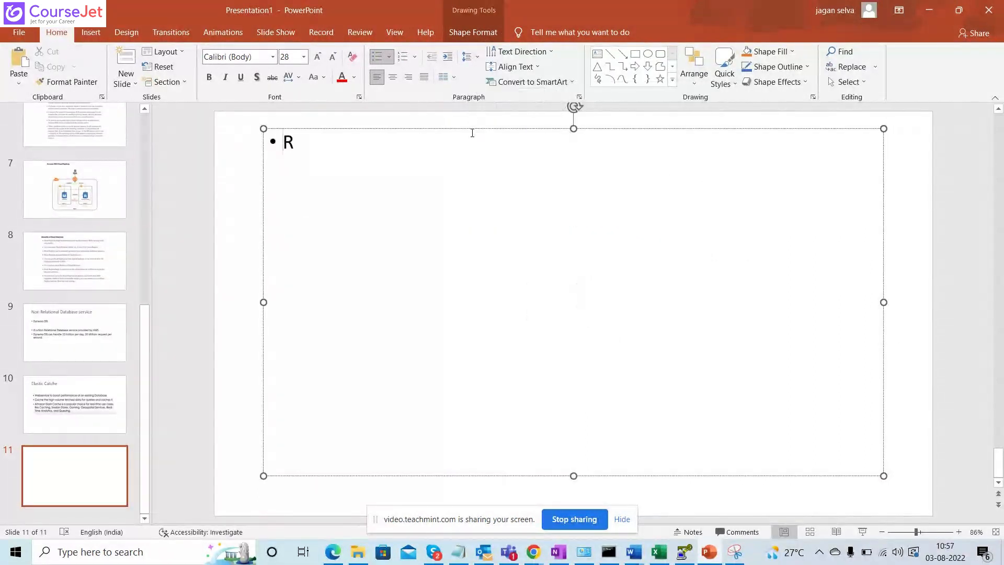
{"action": "type", "text": "DS LAB"}
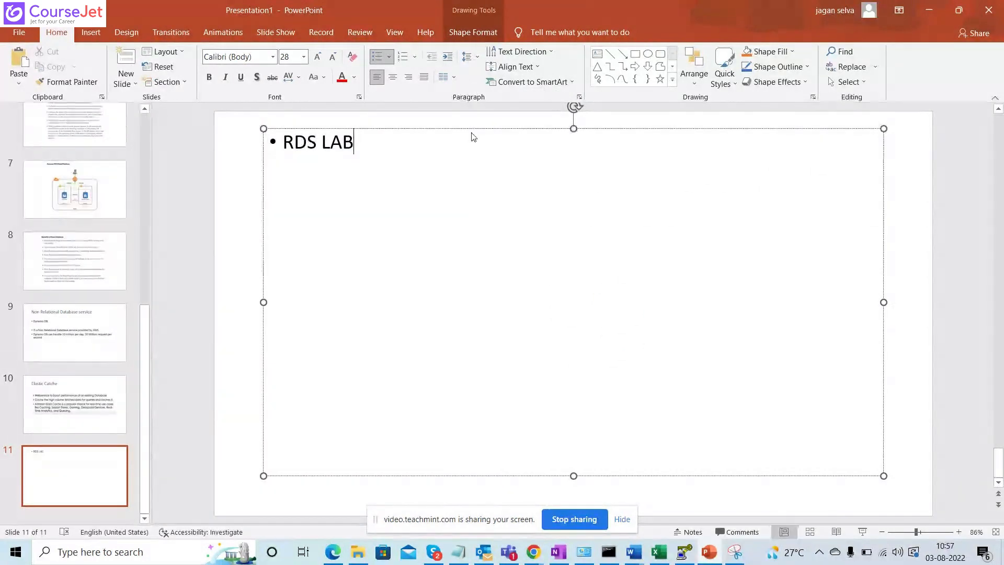
{"action": "key", "text": "Return"}
Step: Switch back to the RDS console in Chrome and start creating a database with MySQL as the engine type
{"action": "key", "text": "alt+Tab"}
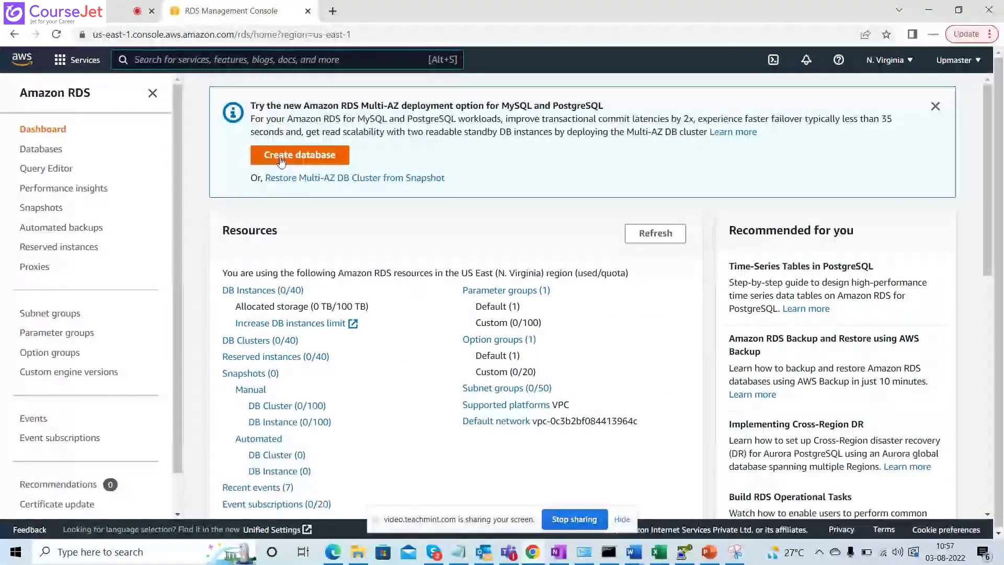
{"action": "left_click", "coordinate": [312, 163]}
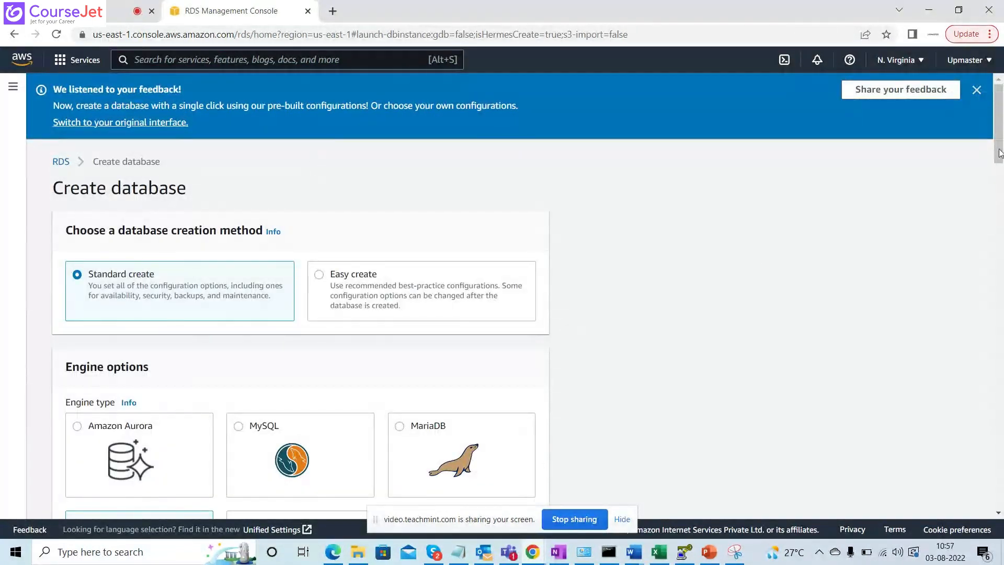
{"action": "scroll", "coordinate": [1000, 151], "scroll_direction": "down", "scroll_amount": 7}
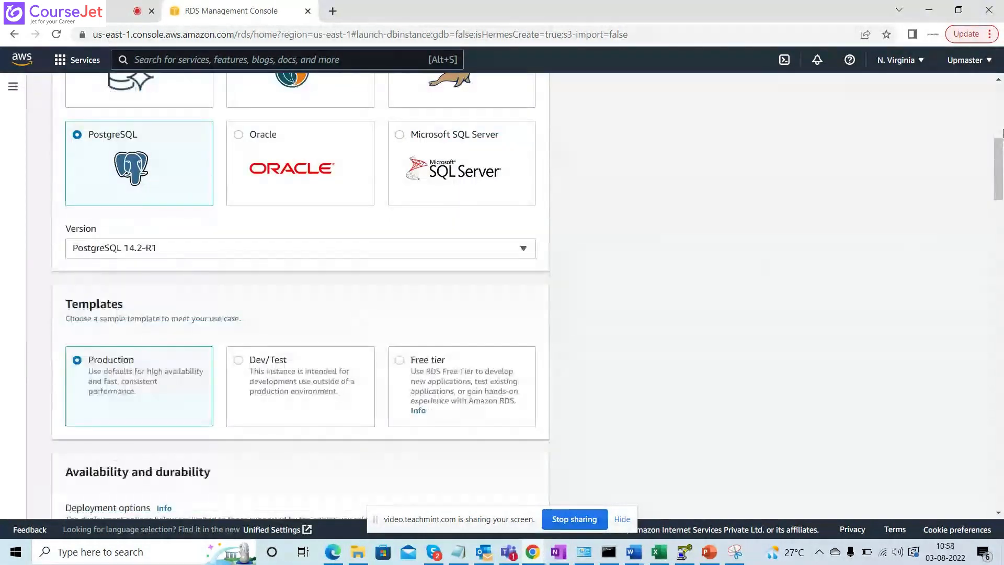
{"action": "scroll", "coordinate": [998, 161], "scroll_direction": "up", "scroll_amount": 5}
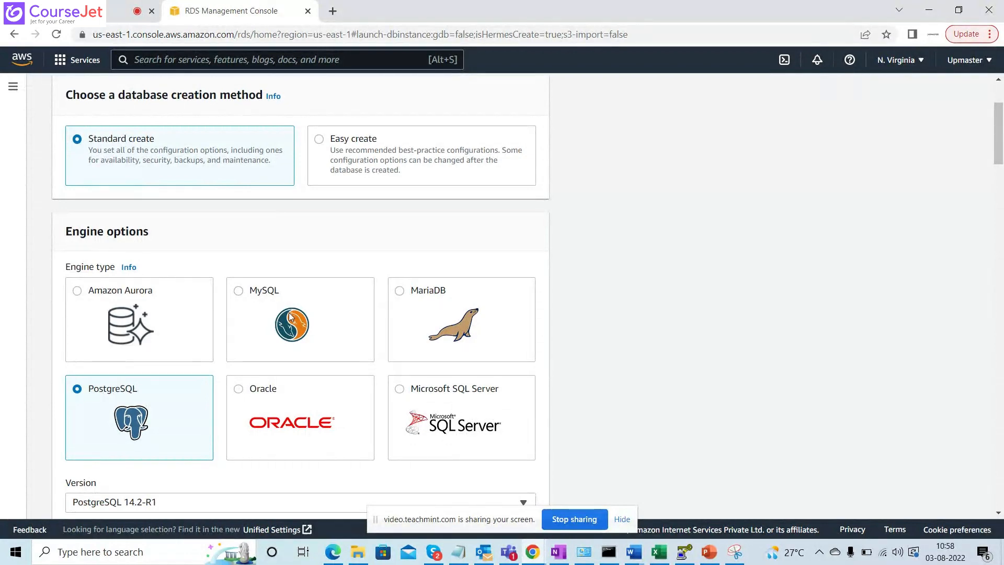
{"action": "left_click", "coordinate": [249, 292]}
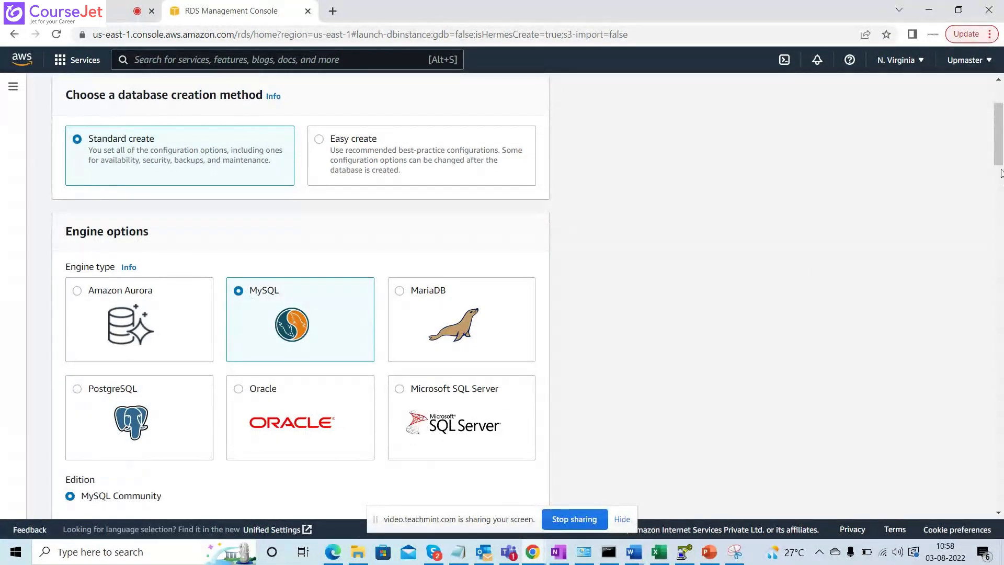
Step: Choose MySQL 8.0.28 as the engine version for the MySQL Community edition
{"action": "scroll", "coordinate": [1001, 178], "scroll_direction": "down", "scroll_amount": 5}
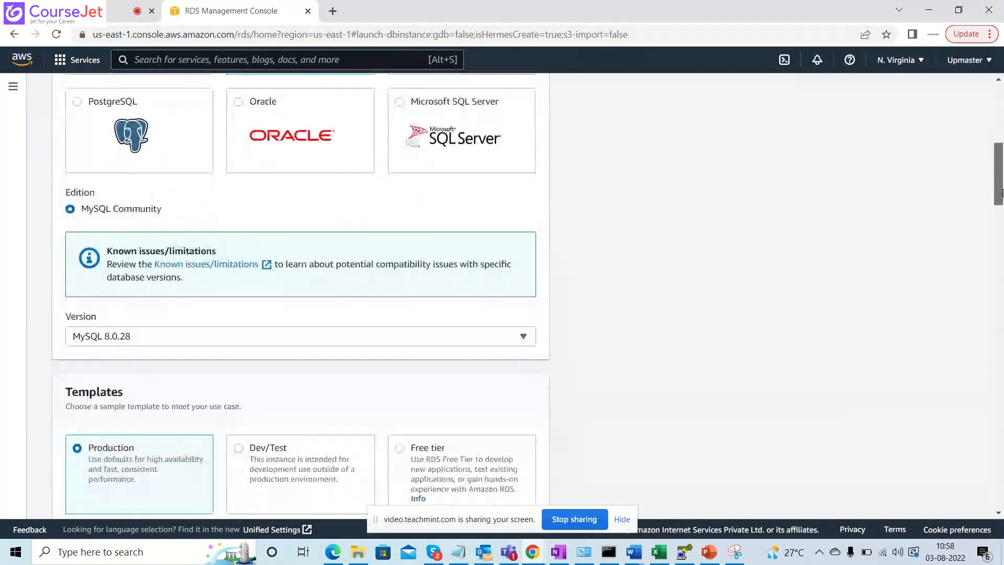
{"action": "left_click_drag", "start_coordinate": [1002, 194], "coordinate": [1002, 187]}
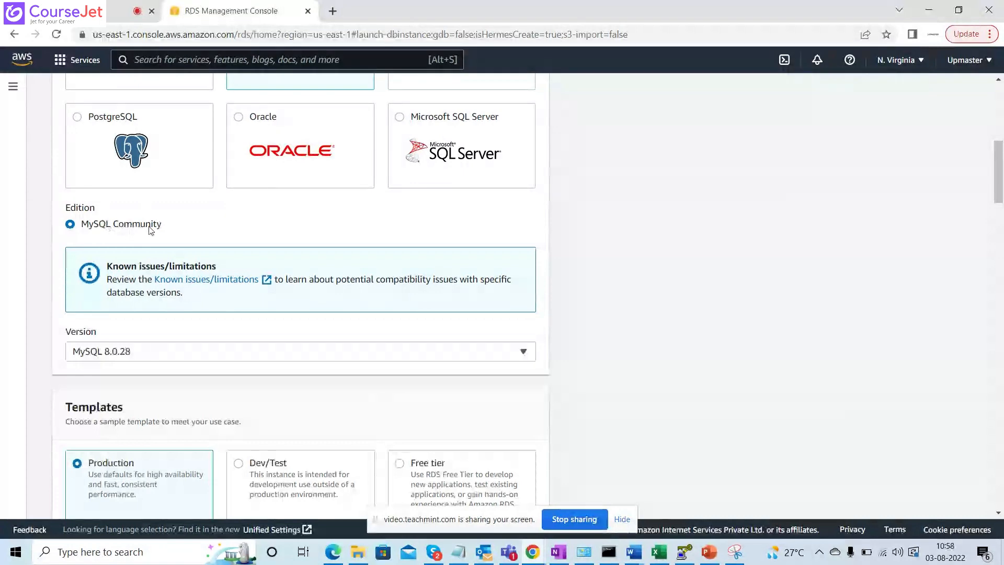
{"action": "left_click", "coordinate": [235, 358]}
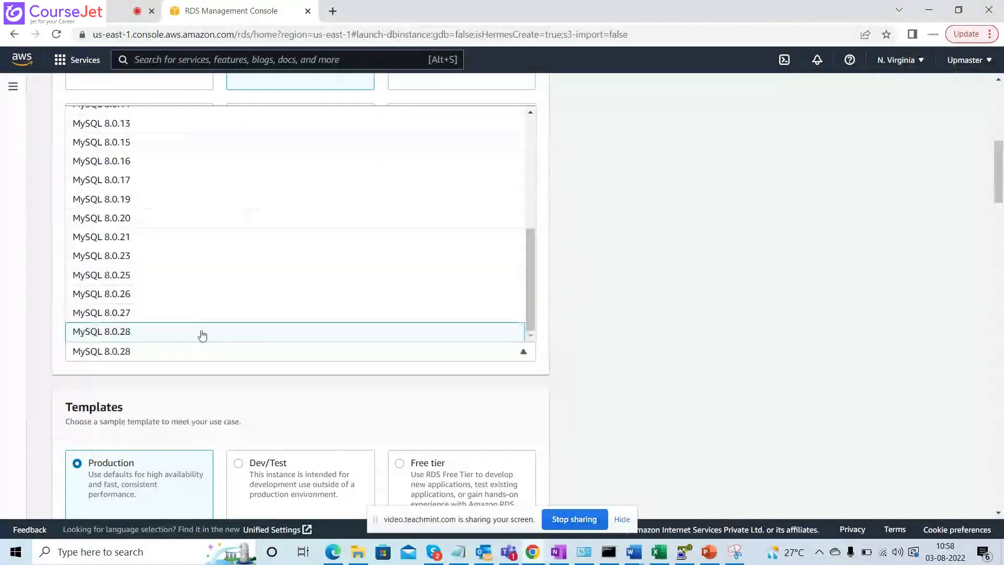
{"action": "left_click", "coordinate": [109, 334]}
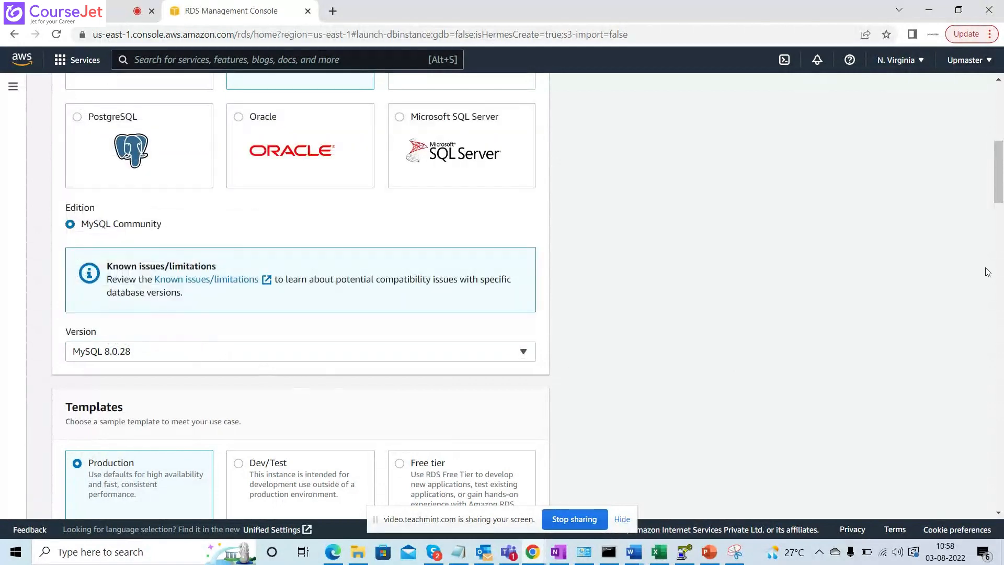
Step: Compare the deployment options of the Production, Dev/Test and Free tier templates, and select Free tier
{"action": "left_click_drag", "start_coordinate": [999, 177], "coordinate": [1001, 217]}
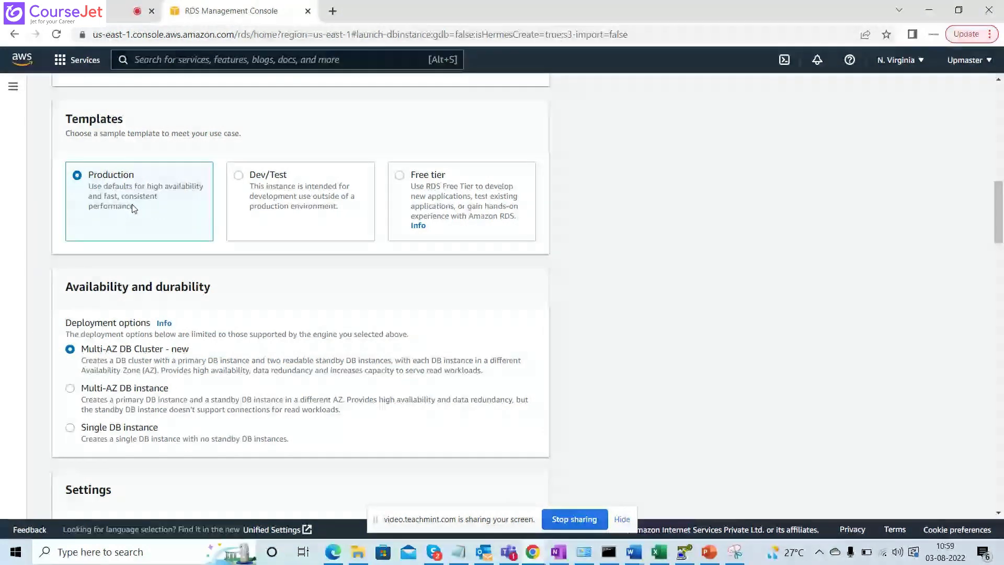
{"action": "left_click", "coordinate": [274, 212]}
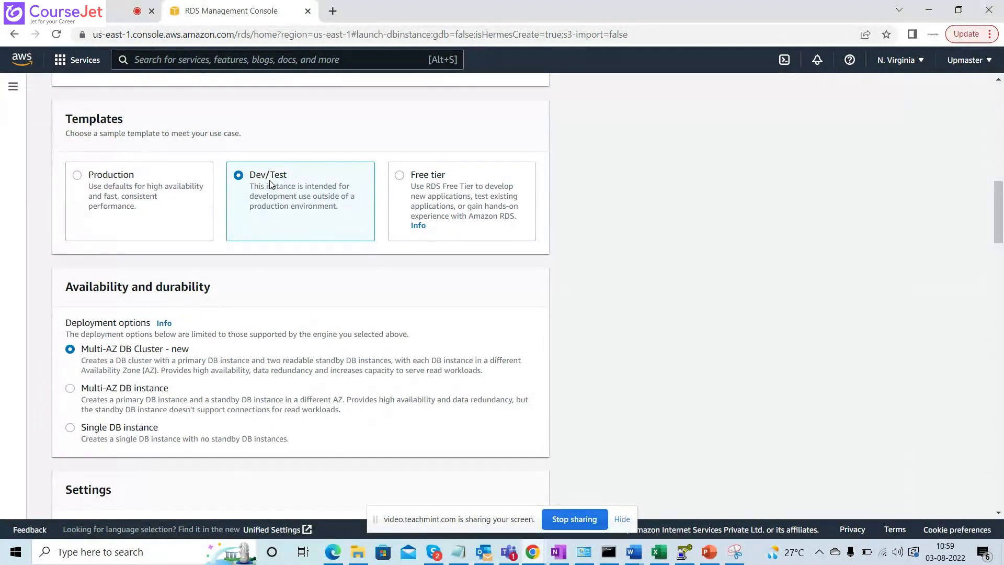
{"action": "left_click", "coordinate": [439, 195]}
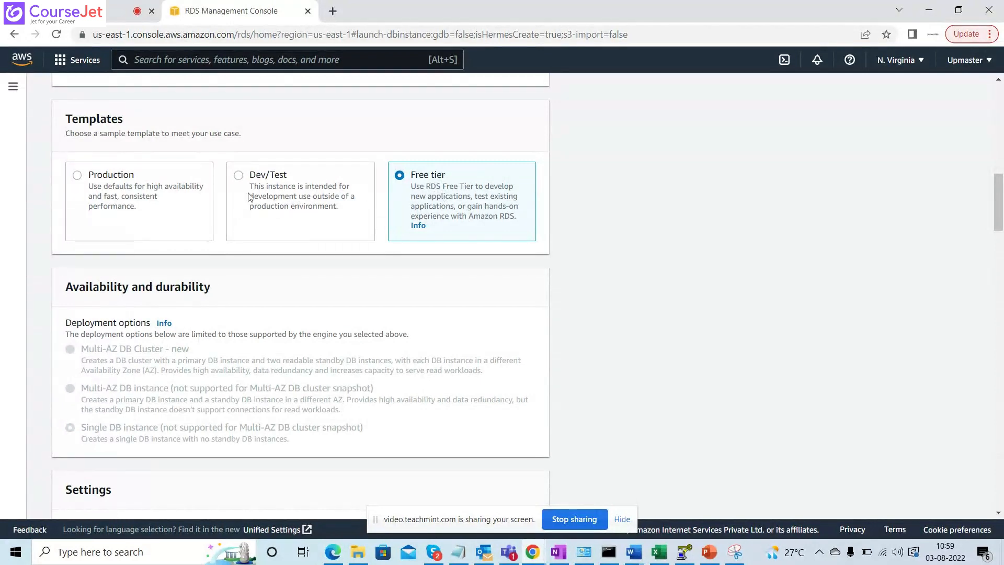
{"action": "left_click", "coordinate": [228, 230]}
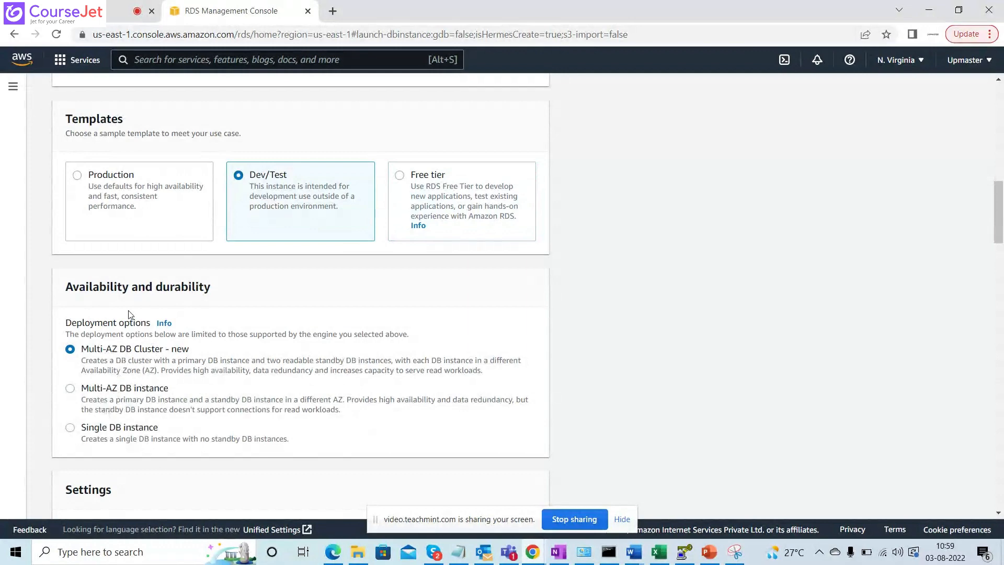
{"action": "left_click", "coordinate": [129, 220]}
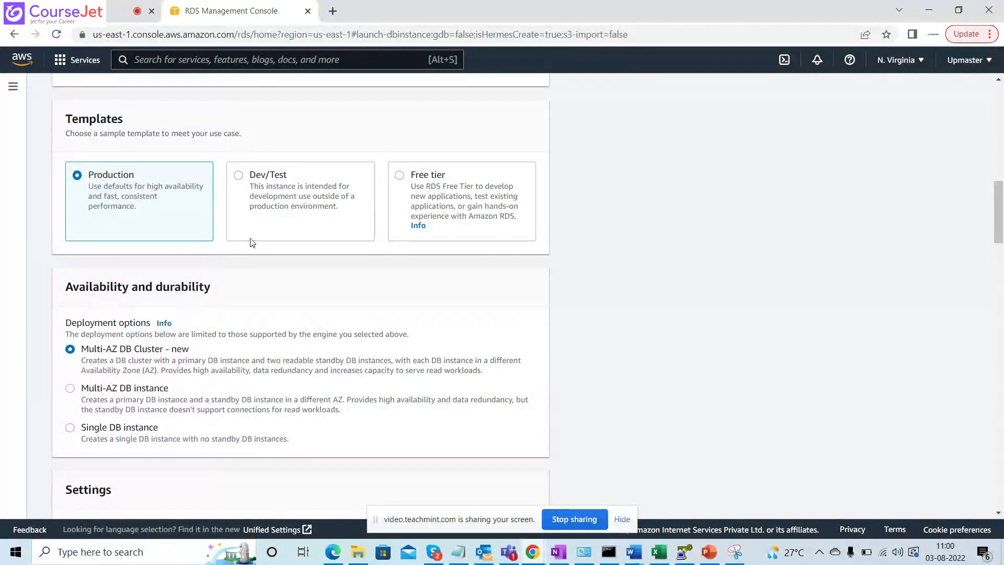
{"action": "left_click", "coordinate": [326, 203]}
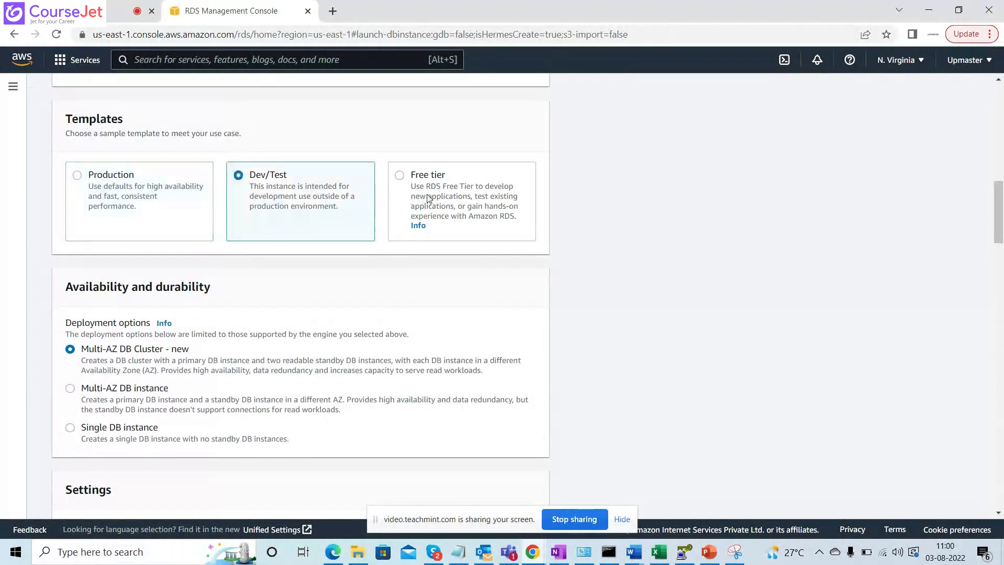
{"action": "left_click", "coordinate": [428, 198]}
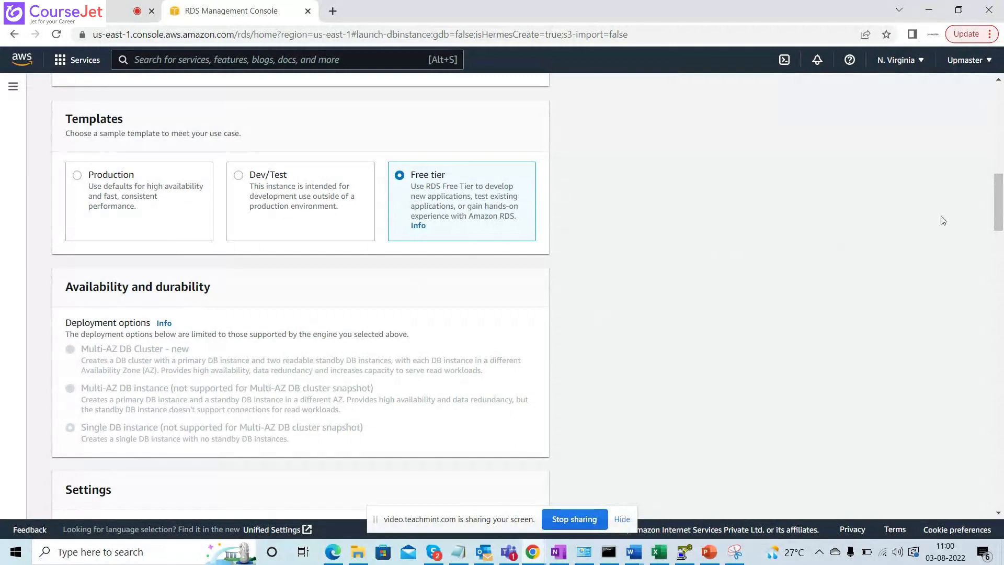
Step: In the Settings of database-1, enter and confirm the master password for the admin user and check the password constraints
{"action": "left_click_drag", "start_coordinate": [999, 209], "coordinate": [1001, 259]}
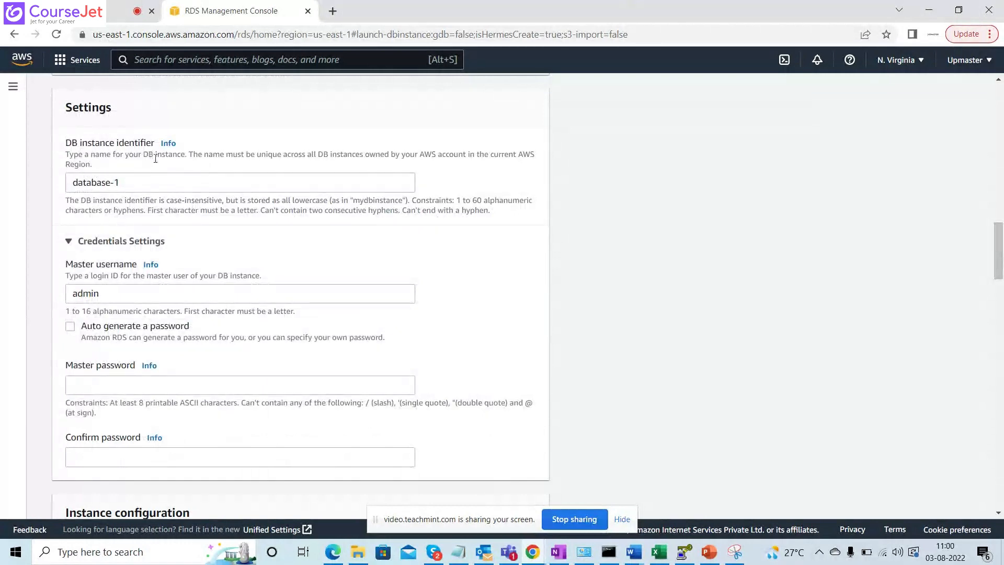
{"action": "left_click", "coordinate": [145, 184]}
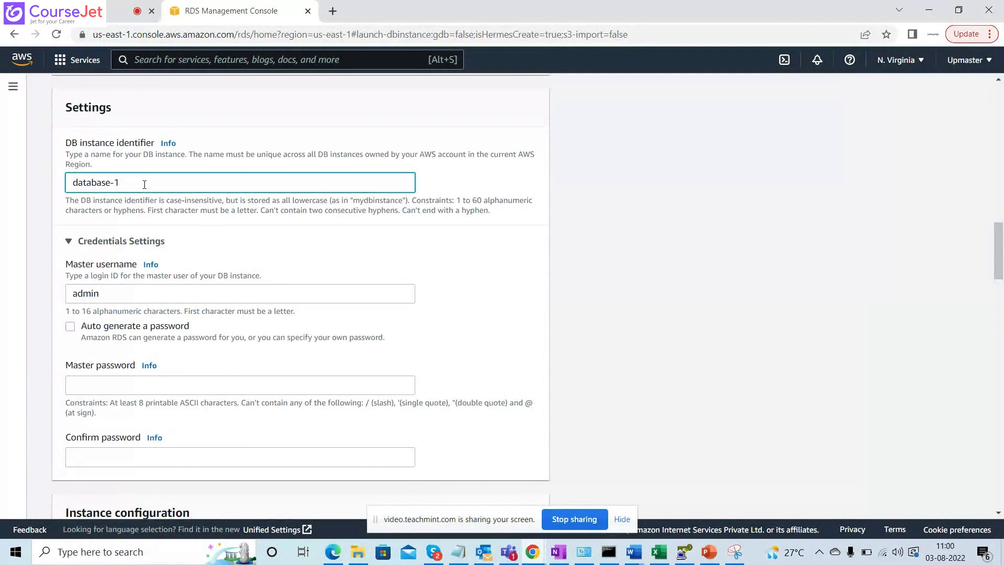
{"action": "left_click", "coordinate": [119, 294]}
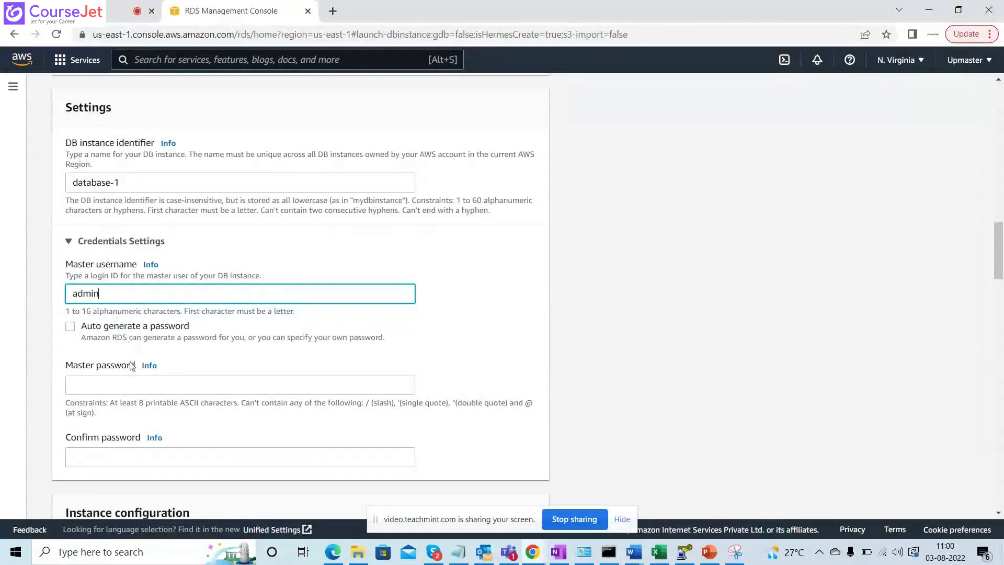
{"action": "left_click", "coordinate": [110, 385]}
{"action": "type", "text": "••••"}
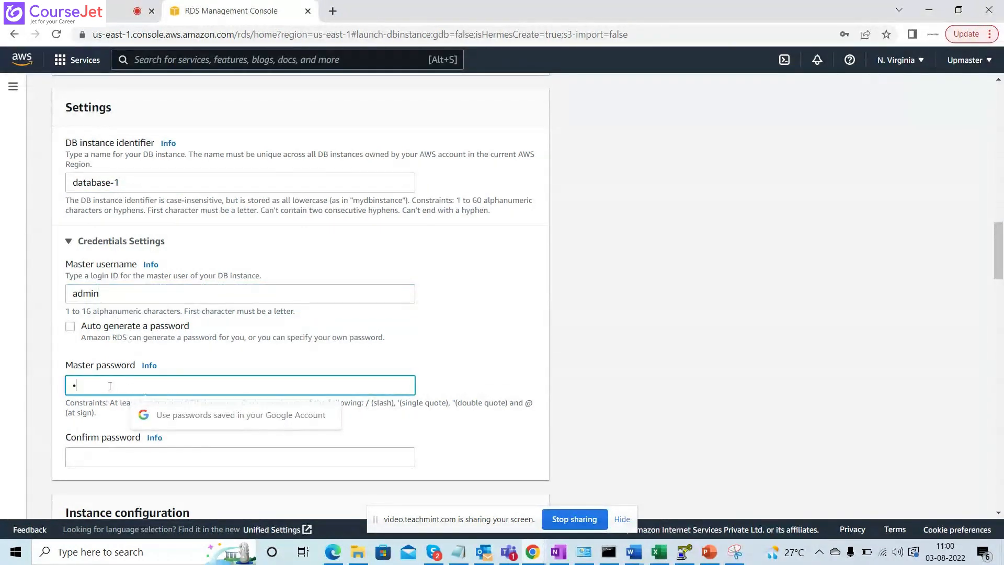
{"action": "type", "text": "••••"}
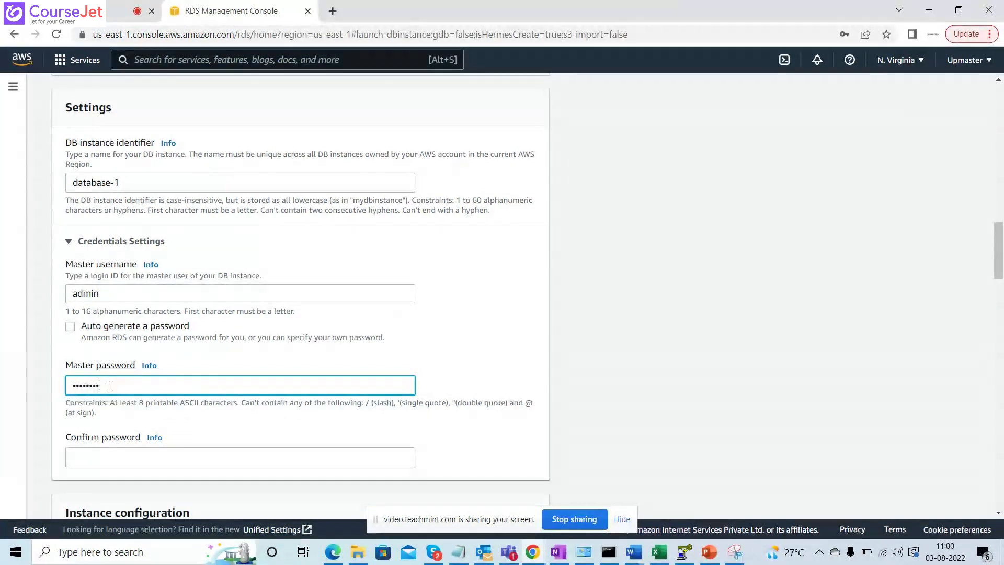
{"action": "left_click", "coordinate": [111, 454]}
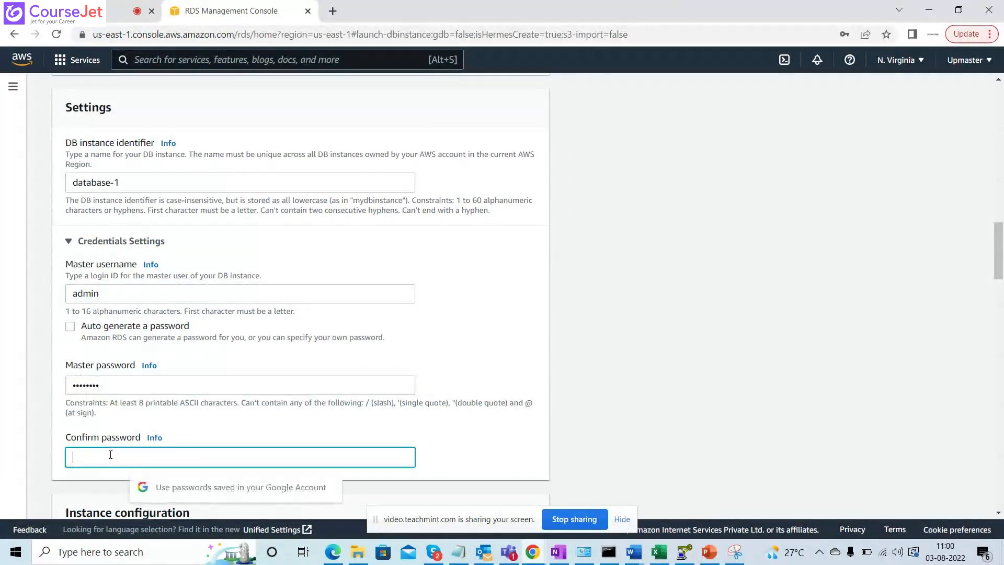
{"action": "type", "text": "•"}
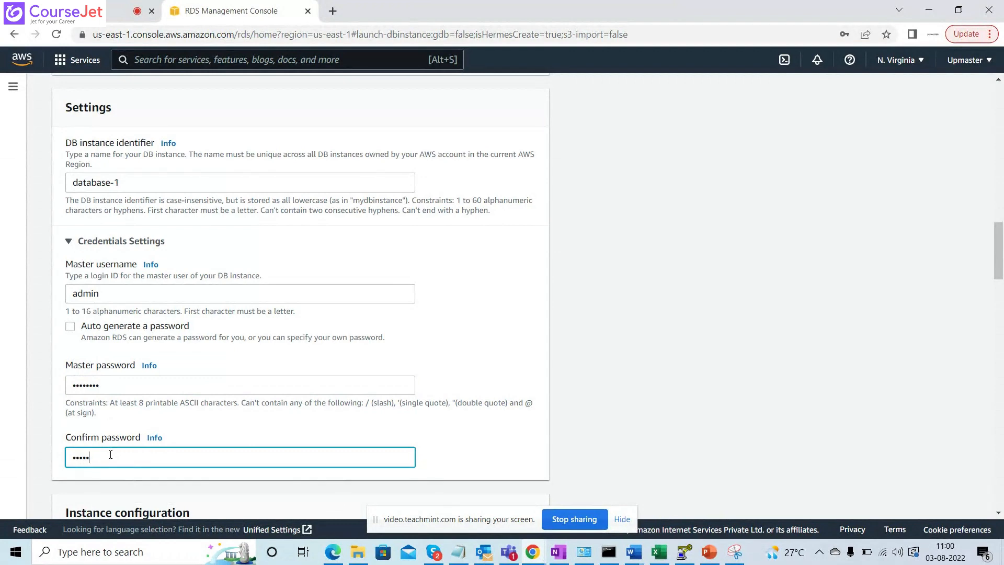
{"action": "type", "text": "•••••••"}
{"action": "left_click_drag", "start_coordinate": [86, 405], "coordinate": [65, 405]}
{"action": "left_click_drag", "start_coordinate": [393, 405], "coordinate": [396, 404]}
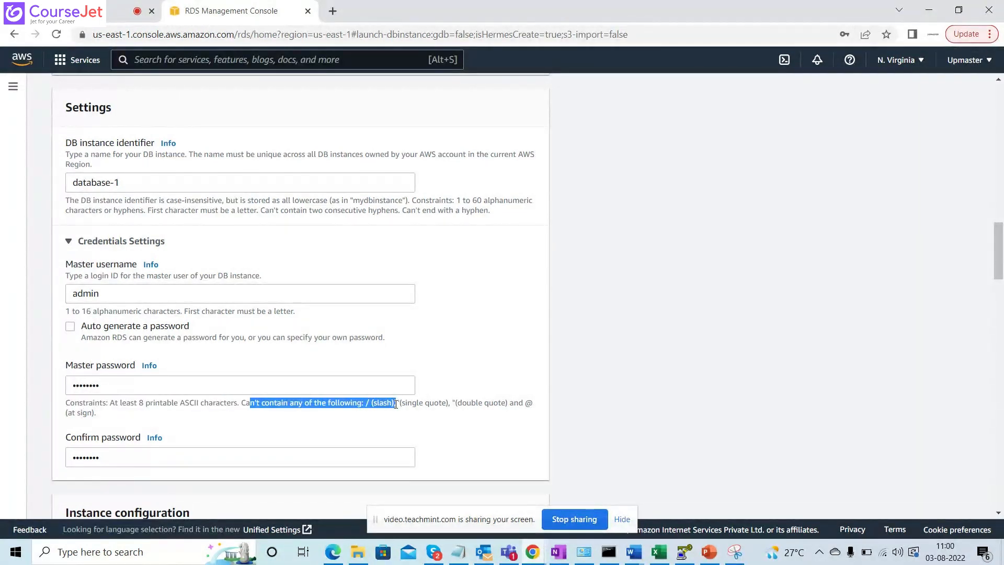
{"action": "left_click", "coordinate": [396, 404]}
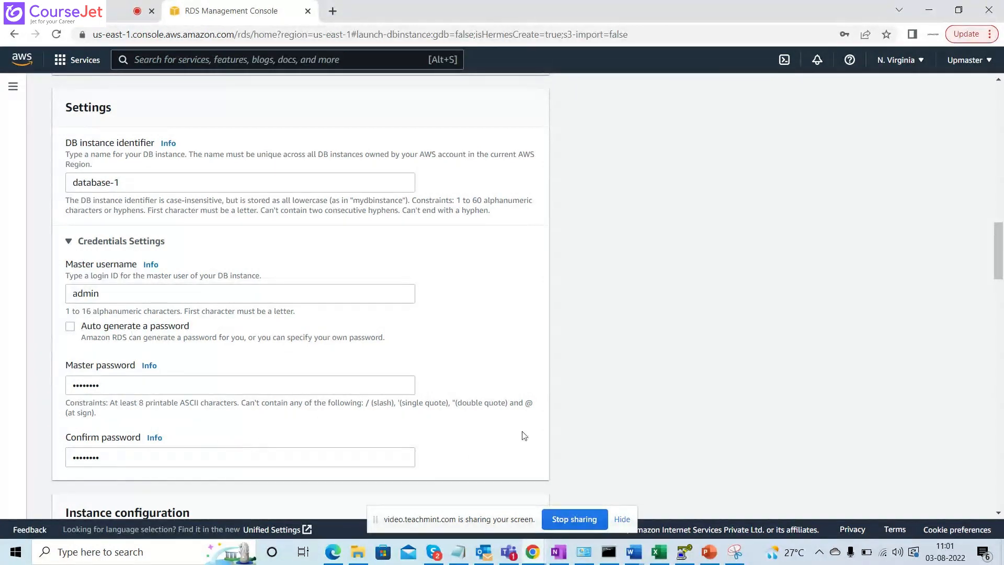
{"action": "left_click_drag", "start_coordinate": [999, 272], "coordinate": [998, 148]}
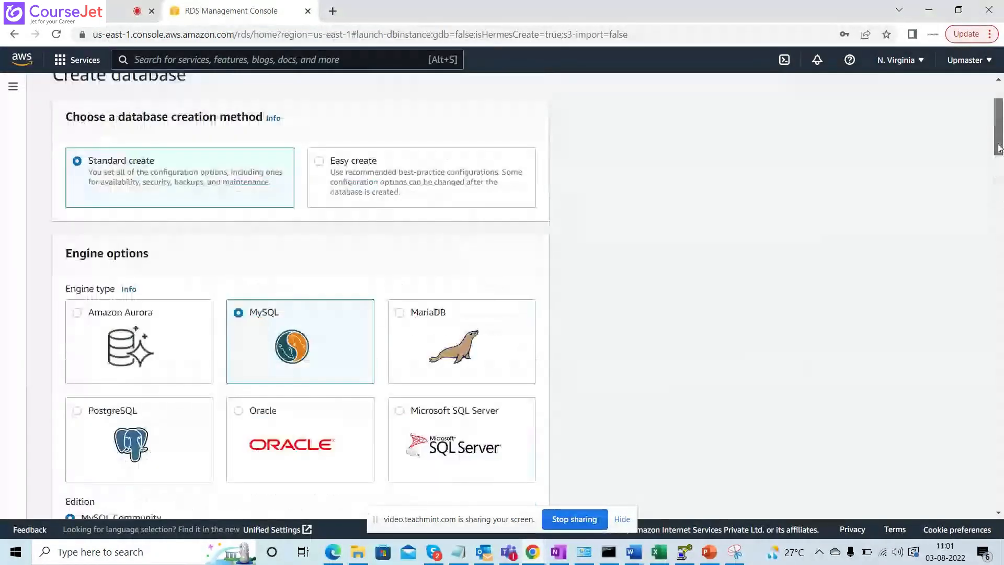
{"action": "left_click", "coordinate": [731, 550]}
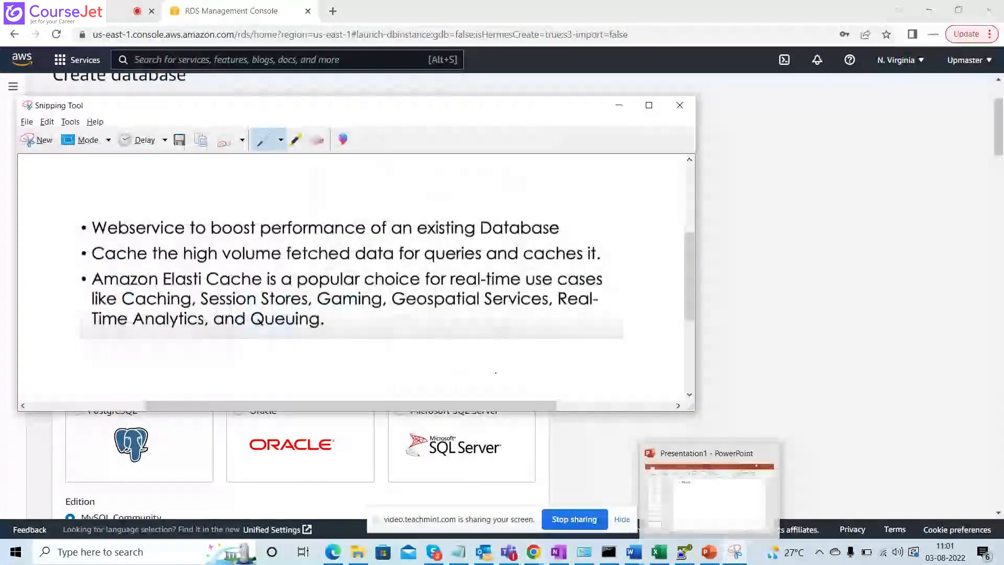
{"action": "left_click", "coordinate": [36, 146]}
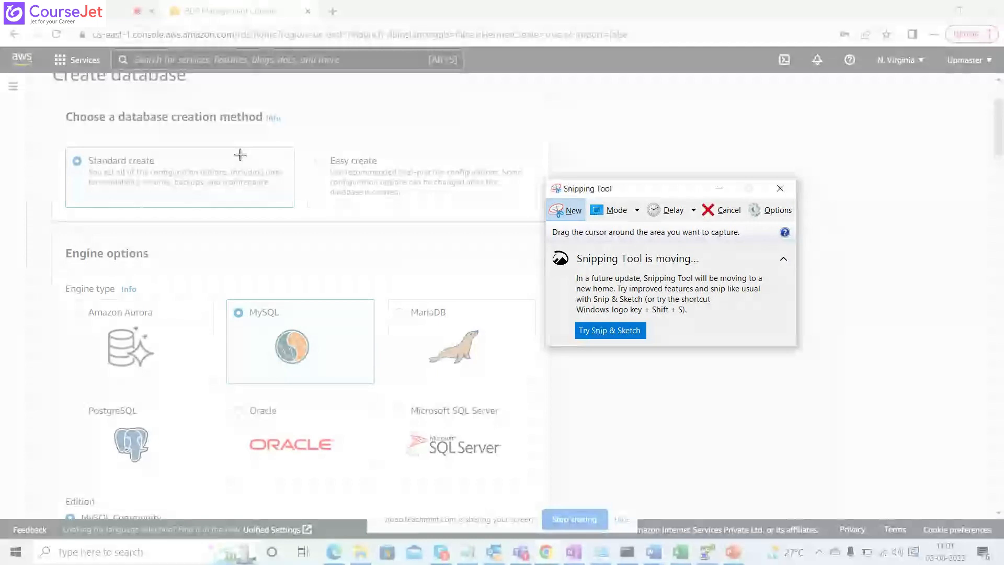
{"action": "key", "text": "Escape"}
Step: Snip the start of the Create database page, from its heading to the engine types, with Snipping Tool and copy the snip
{"action": "left_click", "coordinate": [999, 141]}
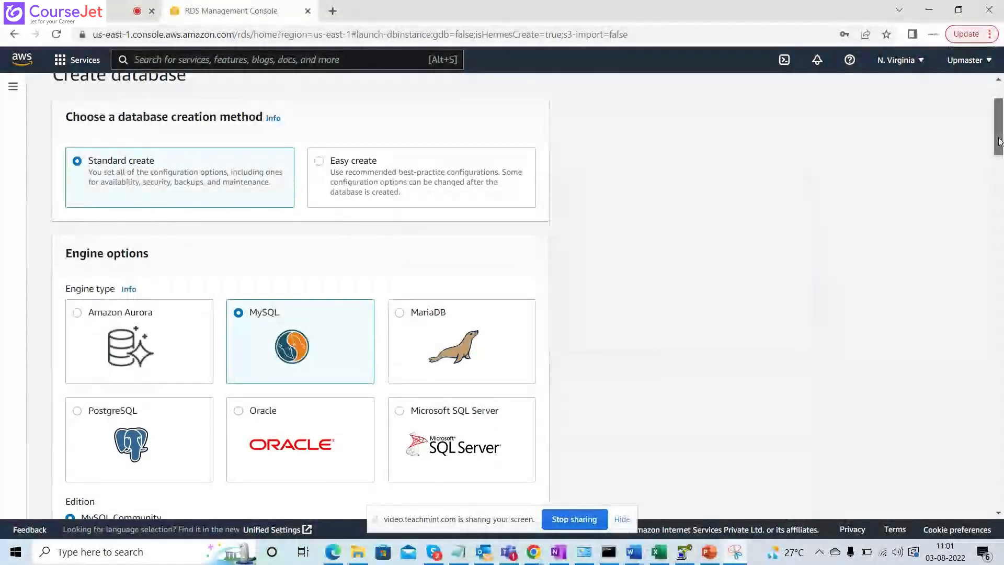
{"action": "mouse_move", "coordinate": [998, 142]}
{"action": "left_mouse_down"}
{"action": "mouse_move", "coordinate": [1000, 121]}
{"action": "mouse_move", "coordinate": [1000, 139]}
{"action": "left_mouse_up"}
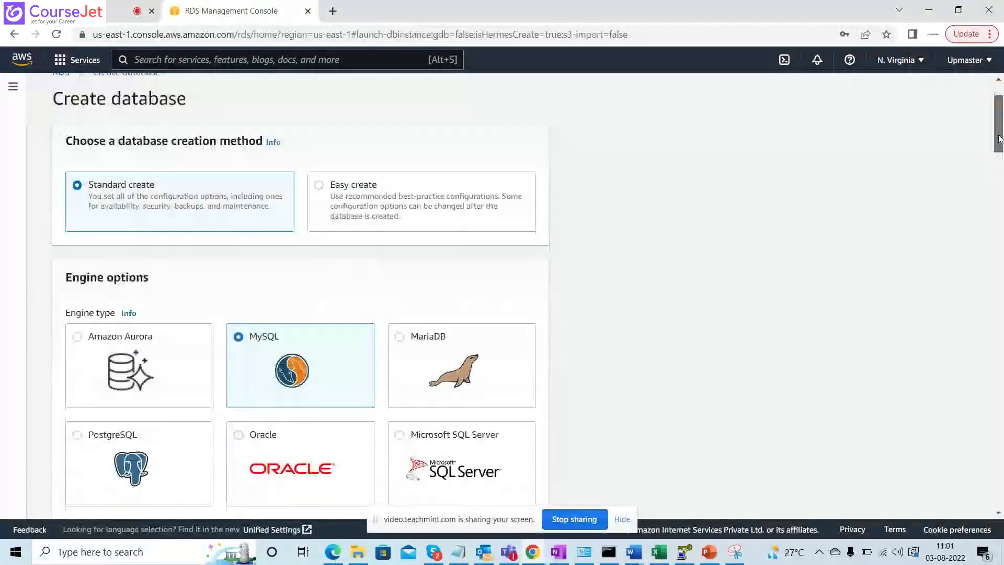
{"action": "left_click", "coordinate": [999, 81]}
{"action": "key", "text": "alt+Tab"}
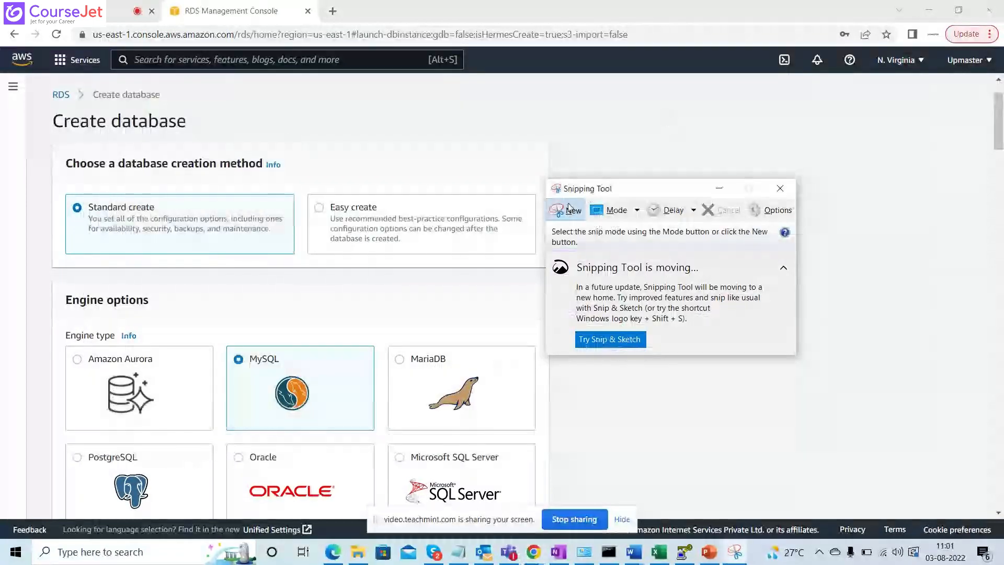
{"action": "left_click", "coordinate": [567, 210]}
{"action": "left_click_drag", "start_coordinate": [35, 83], "coordinate": [585, 503]}
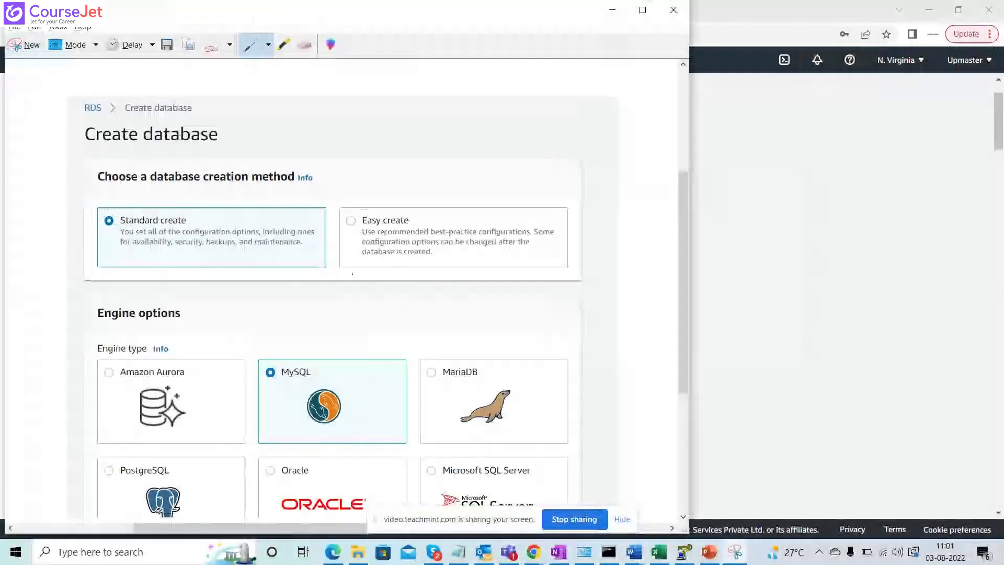
{"action": "right_click", "coordinate": [353, 279]}
{"action": "left_click", "coordinate": [380, 294]}
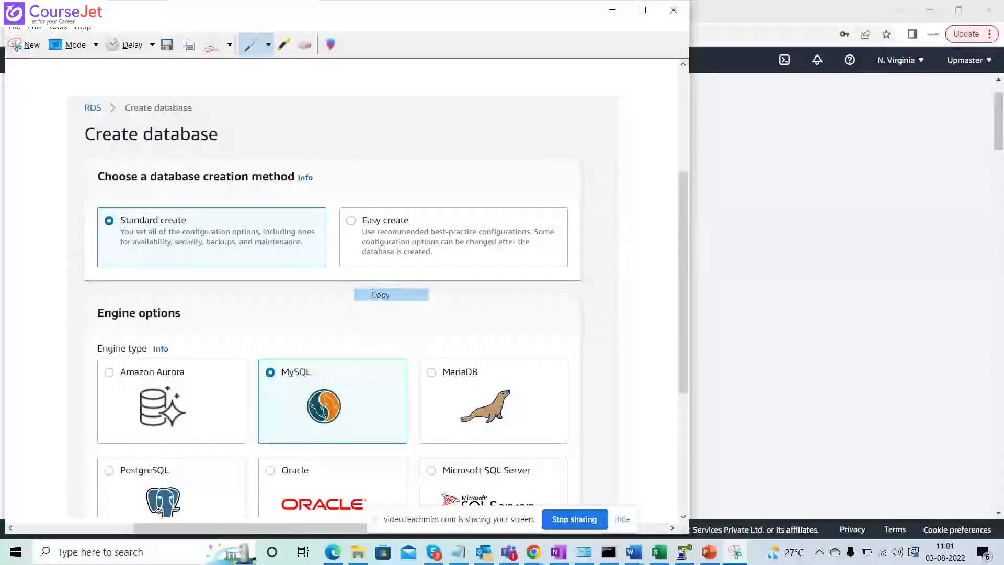
Step: Paste the snip onto the RDS LAB slide in PowerPoint, shrink it to about 19.34 by 14.8 cm and place it below the bullet
{"action": "key", "text": "alt+Tab"}
{"action": "left_click", "coordinate": [742, 173]}
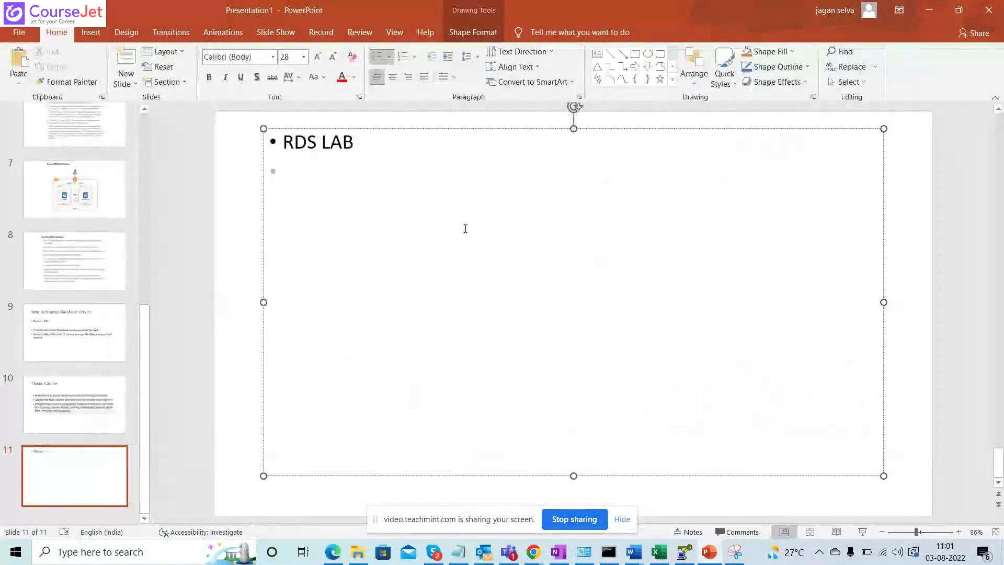
{"action": "right_click", "coordinate": [464, 229]}
{"action": "key", "text": "ctrl+v"}
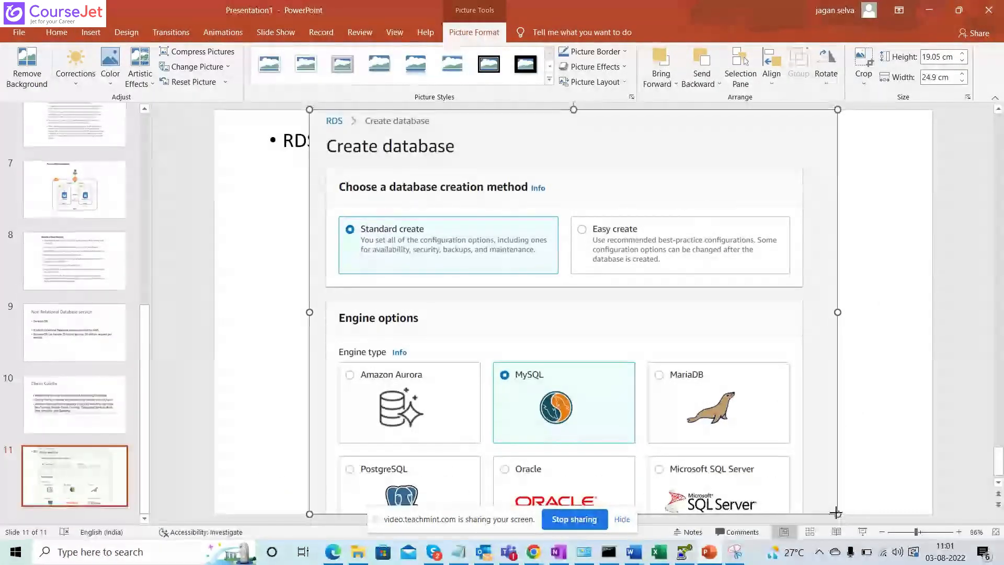
{"action": "left_click_drag", "start_coordinate": [837, 515], "coordinate": [720, 425]}
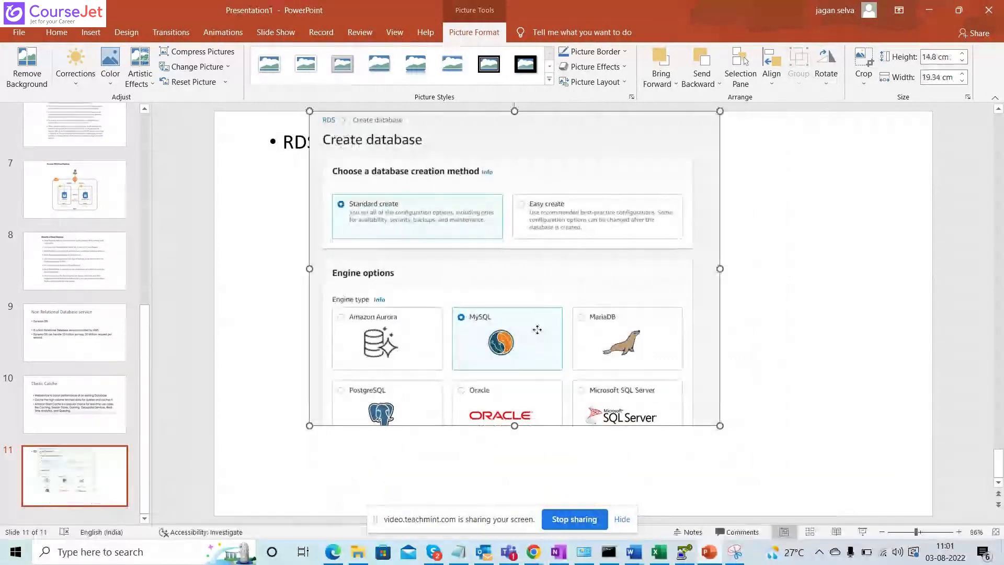
{"action": "left_click_drag", "start_coordinate": [540, 316], "coordinate": [506, 364]}
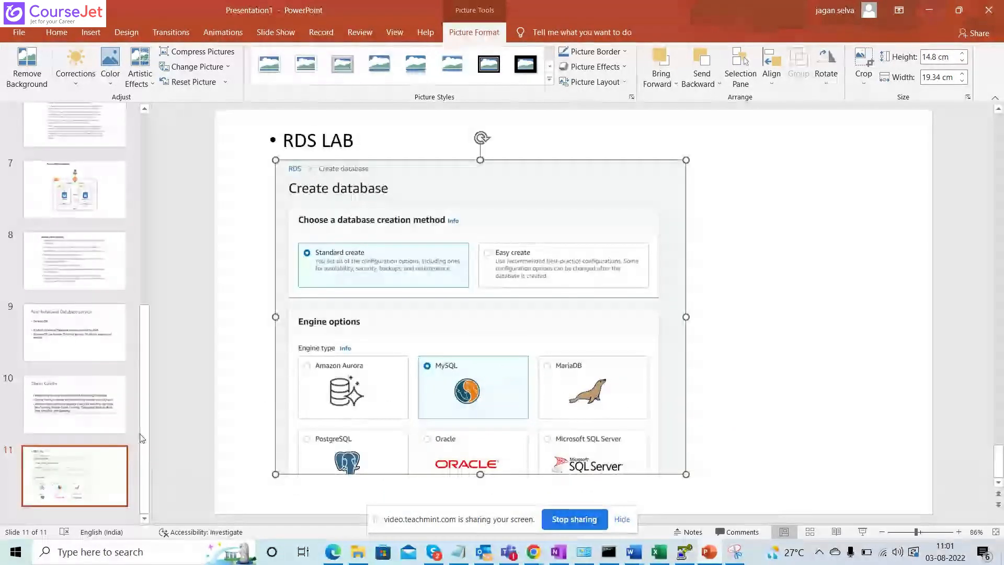
Step: Add a new slide after the RDS LAB slide and place the cursor in its title placeholder
{"action": "right_click", "coordinate": [104, 474]}
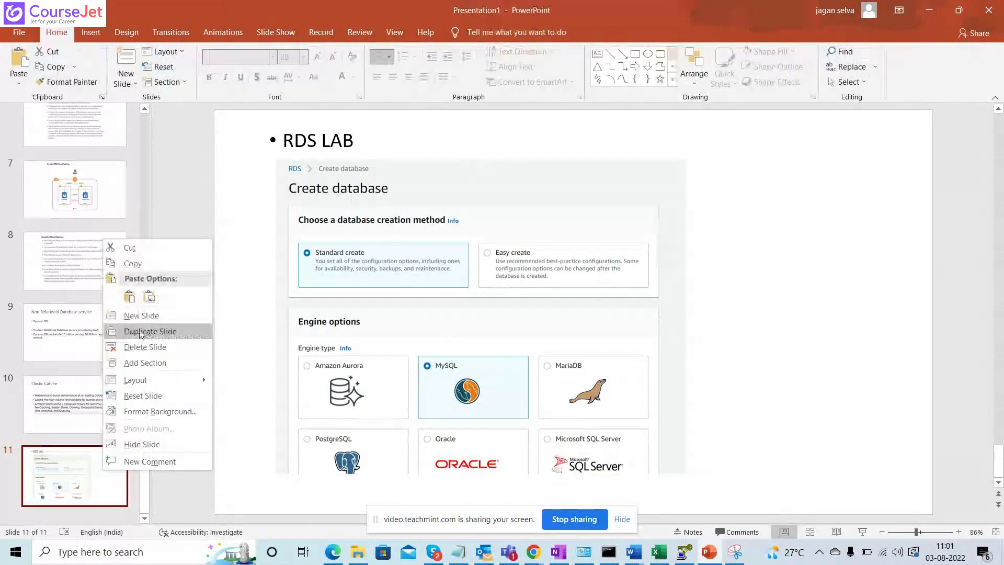
{"action": "left_click", "coordinate": [141, 316]}
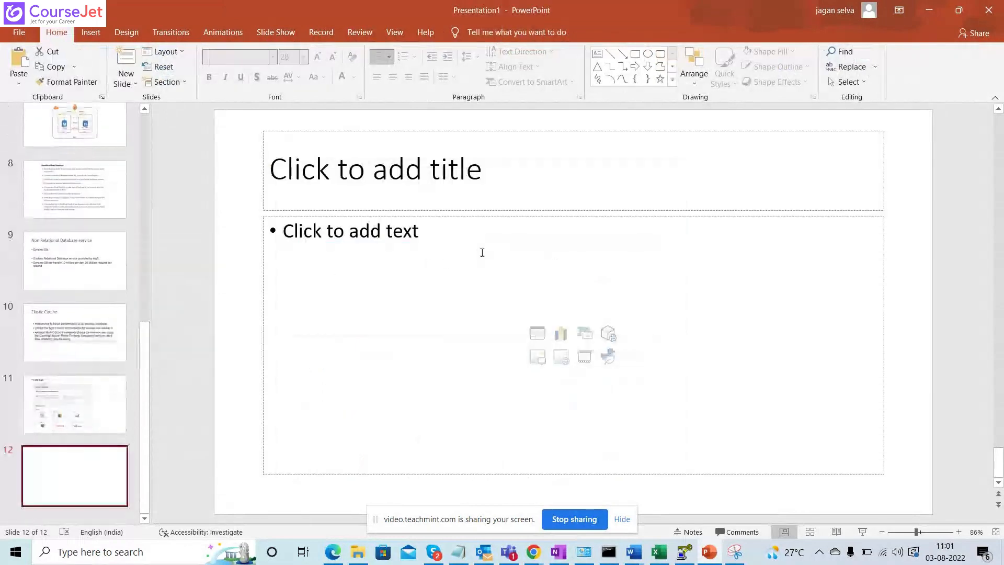
{"action": "left_click", "coordinate": [407, 131]}
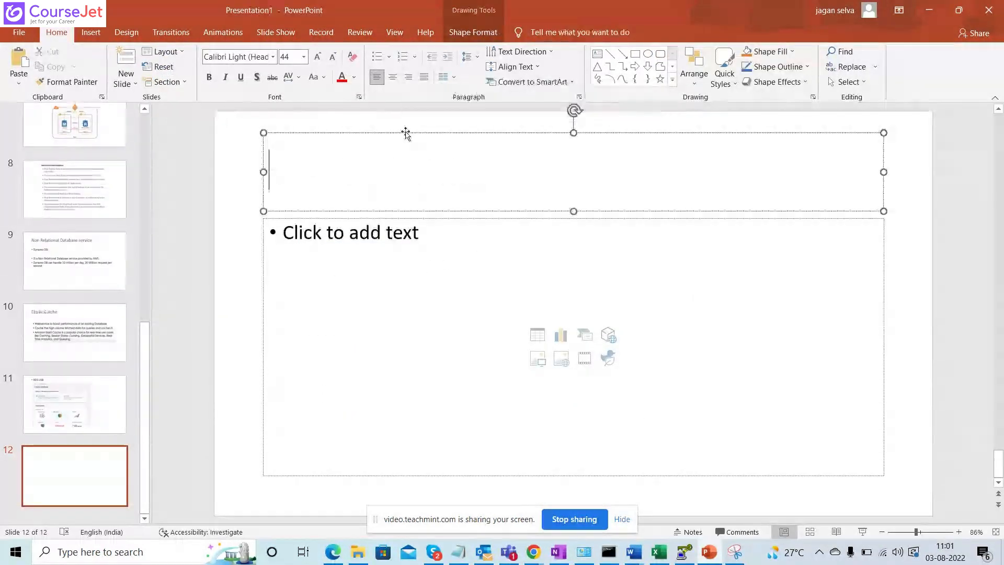
Step: Switch back to the RDS console in Chrome and show the MySQL edition, version and Templates sections
{"action": "key", "text": "alt+Tab"}
{"action": "key", "text": "alt+Tab"}
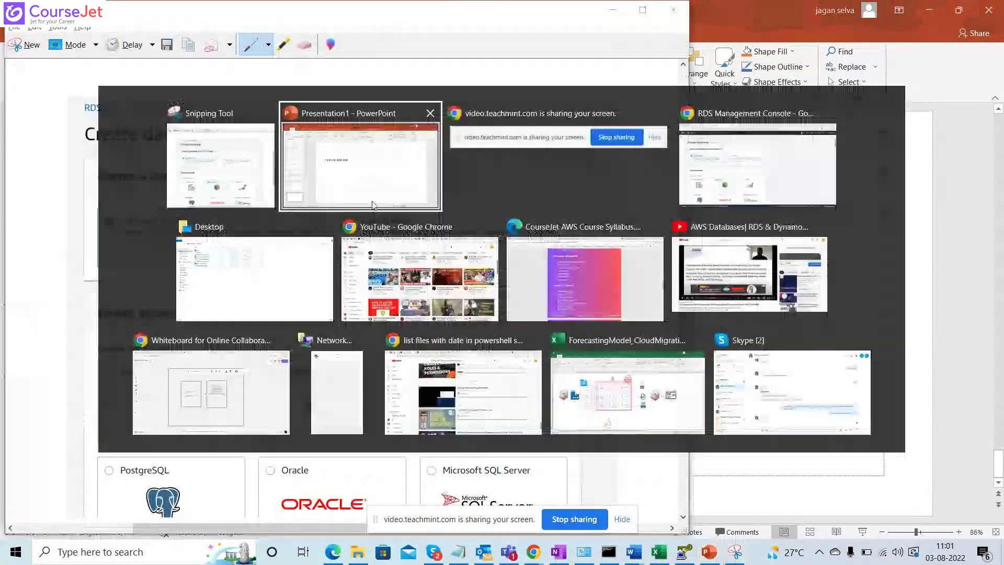
{"action": "key", "text": "alt+Tab"}
{"action": "key", "text": "alt+Tab"}
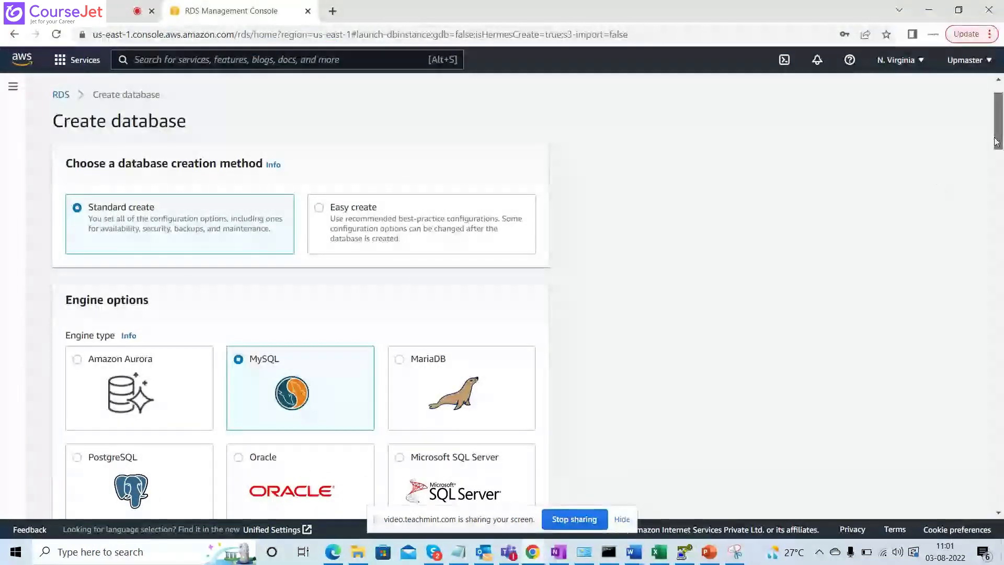
{"action": "left_click_drag", "start_coordinate": [996, 141], "coordinate": [1002, 201]}
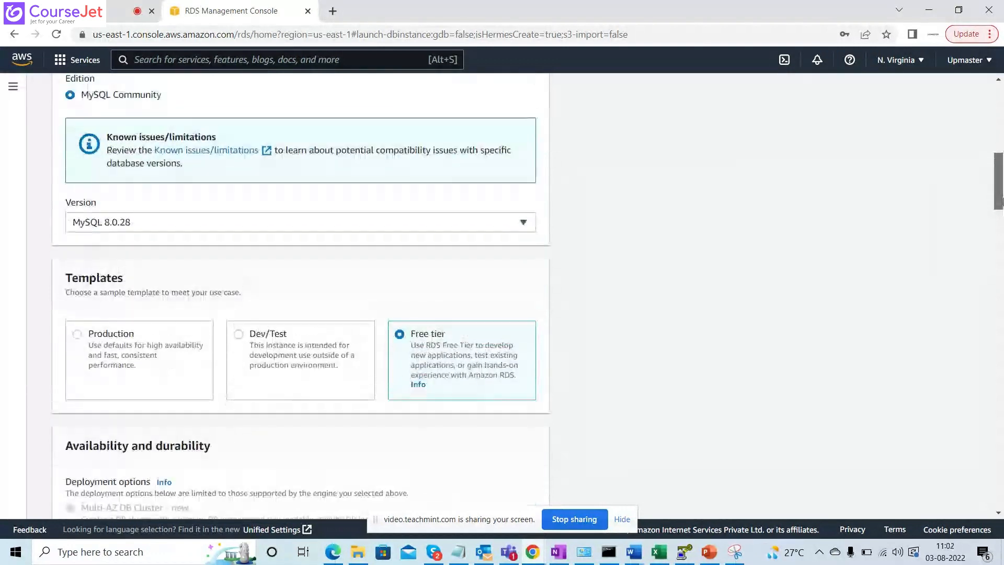
{"action": "key", "text": "alt+Tab"}
{"action": "key", "text": "alt+Tab"}
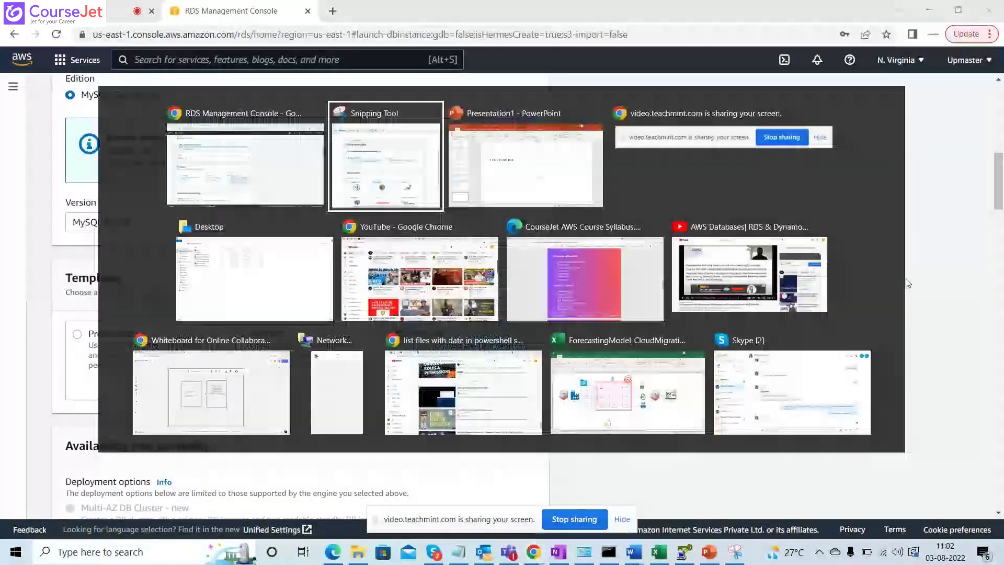
{"action": "key", "text": "alt+Tab"}
{"action": "key", "text": "alt+Tab"}
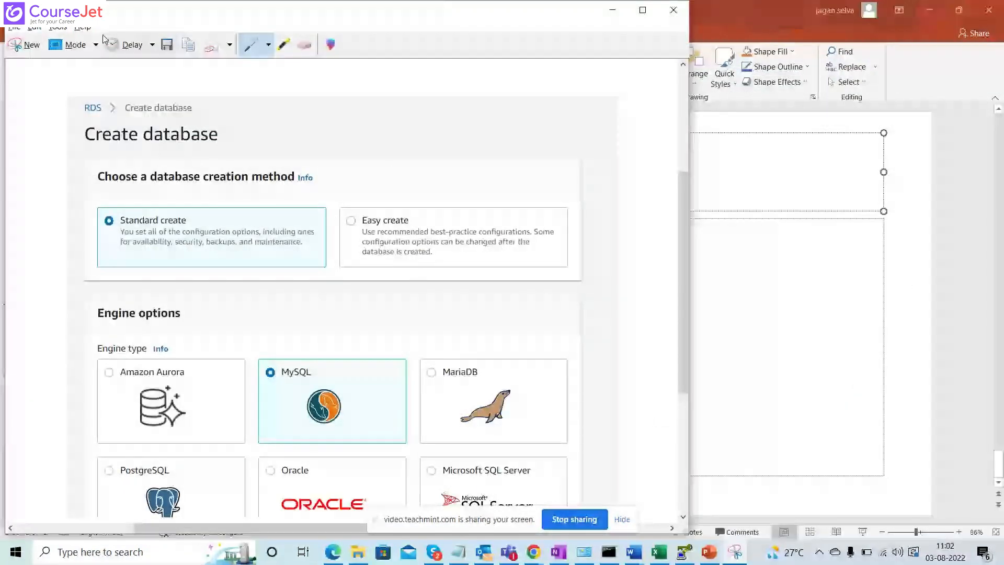
{"action": "left_click", "coordinate": [31, 45]}
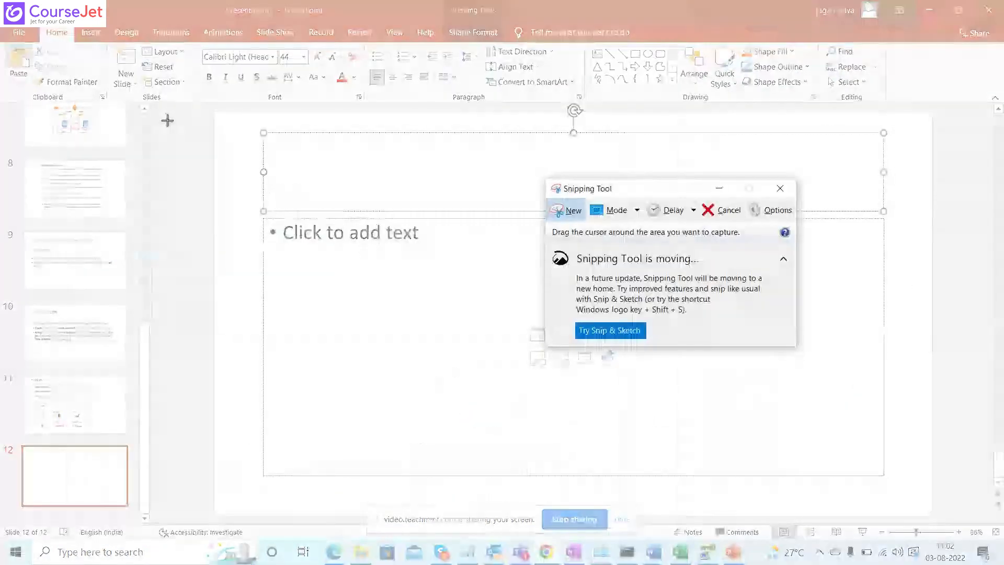
{"action": "key", "text": "Escape"}
{"action": "key", "text": "alt+Tab"}
{"action": "key", "text": "alt+Tab"}
{"action": "key", "text": "alt+Tab"}
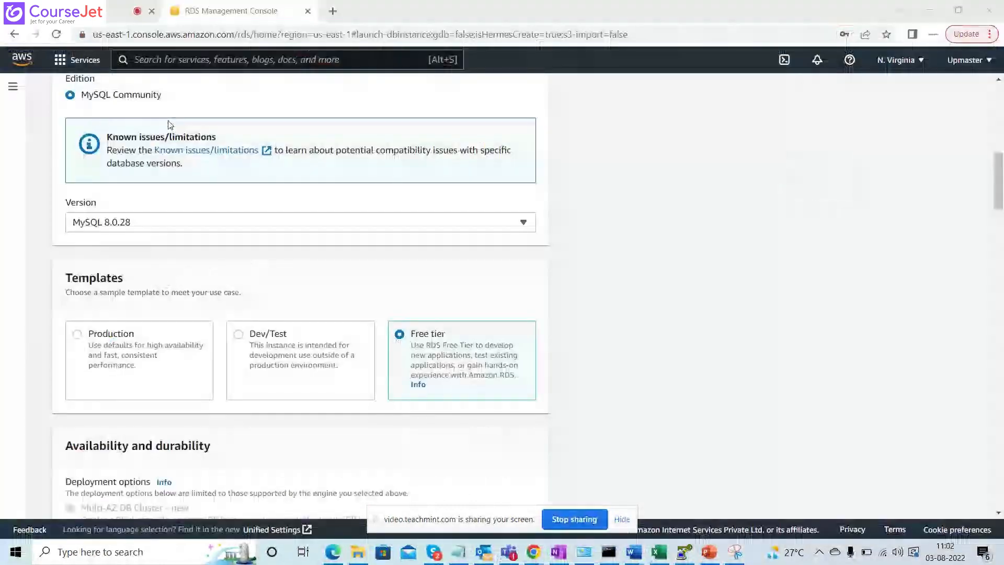
Step: Snip the edition, version and Templates sections of the RDS form with Snipping Tool and copy the snip
{"action": "key", "text": "alt+Tab"}
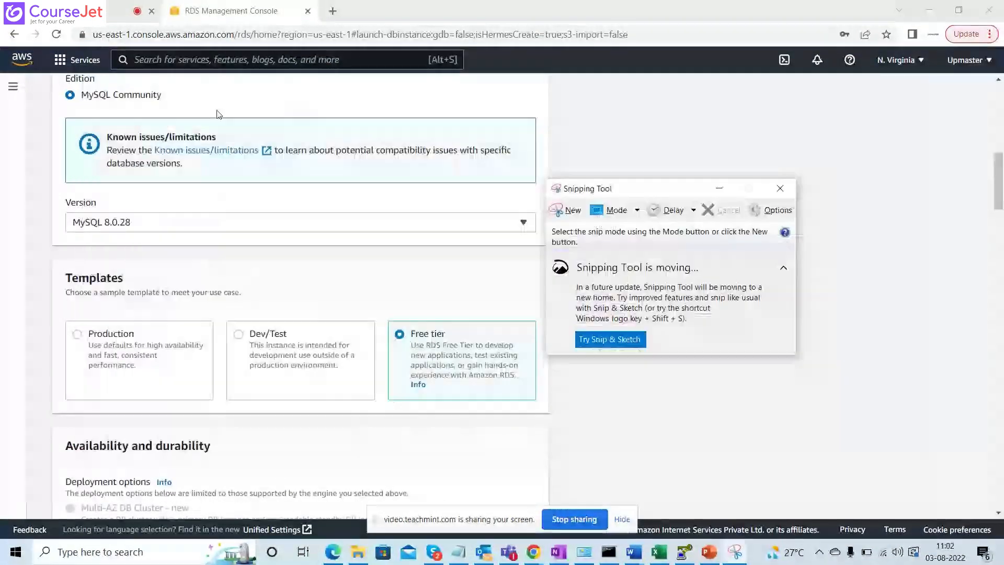
{"action": "left_click", "coordinate": [569, 209]}
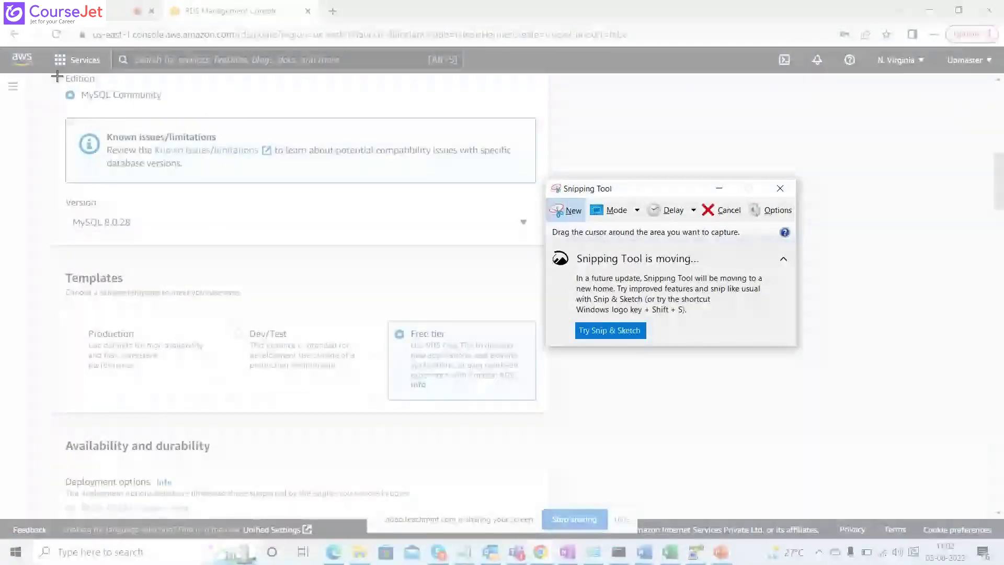
{"action": "left_click_drag", "start_coordinate": [56, 75], "coordinate": [556, 428]}
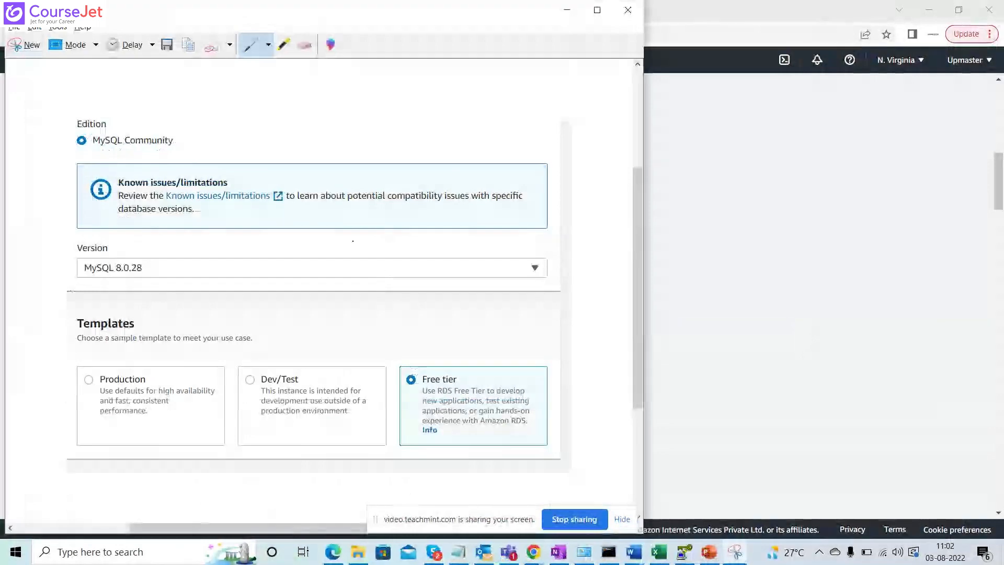
{"action": "right_click", "coordinate": [354, 244]}
{"action": "left_click", "coordinate": [380, 261]}
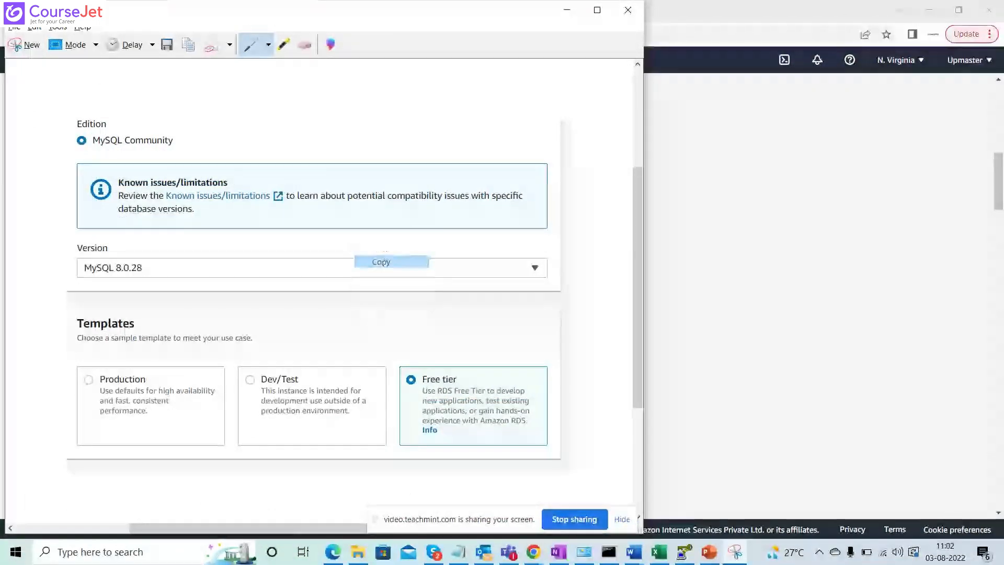
Step: Switch to PowerPoint, delete the title placeholder of slide 12 and stretch its content placeholder up into the freed space
{"action": "key", "text": "alt+Tab"}
{"action": "key", "text": "ctrl+v"}
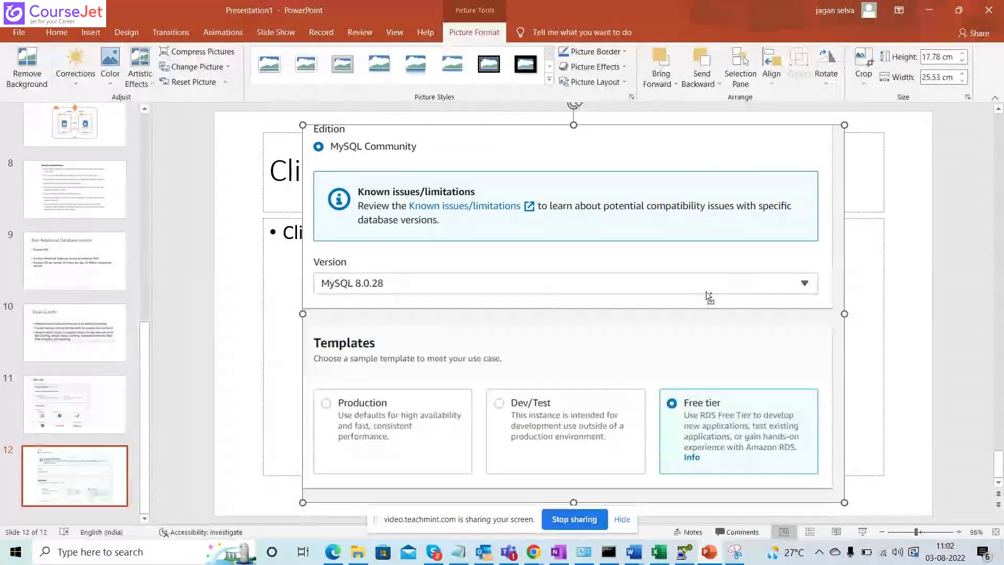
{"action": "key", "text": "Delete"}
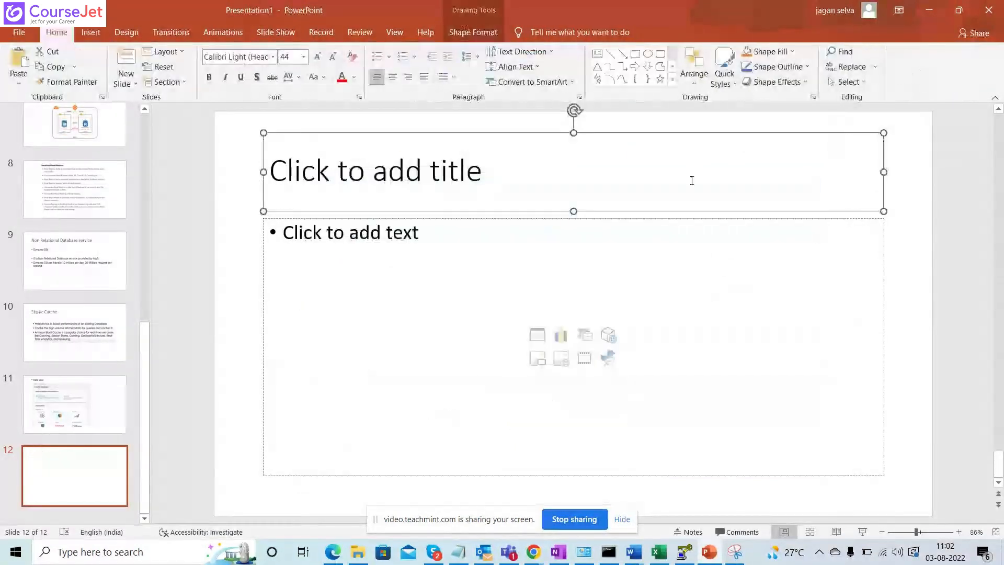
{"action": "left_click", "coordinate": [659, 136]}
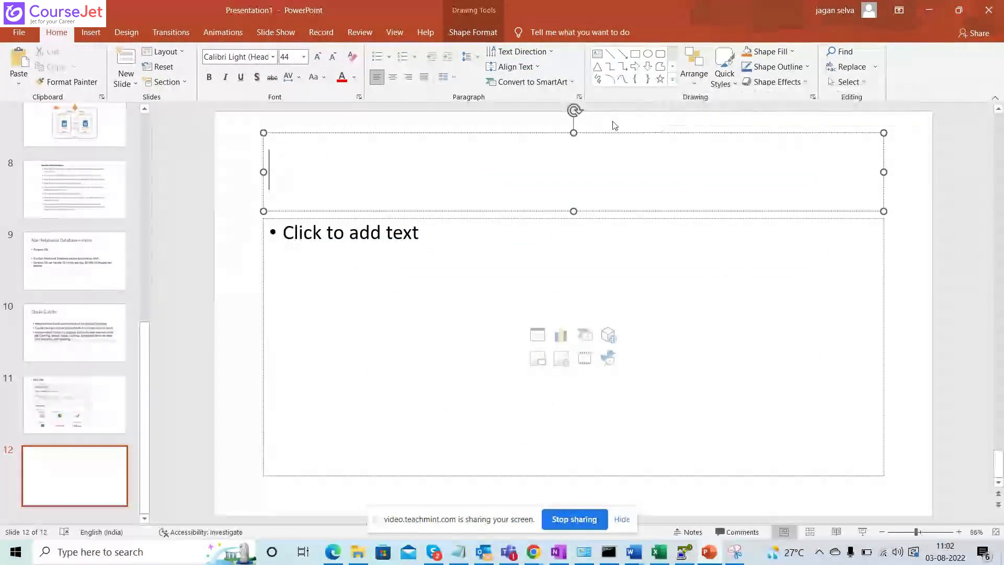
{"action": "left_click", "coordinate": [586, 132]}
{"action": "key", "text": "Delete"}
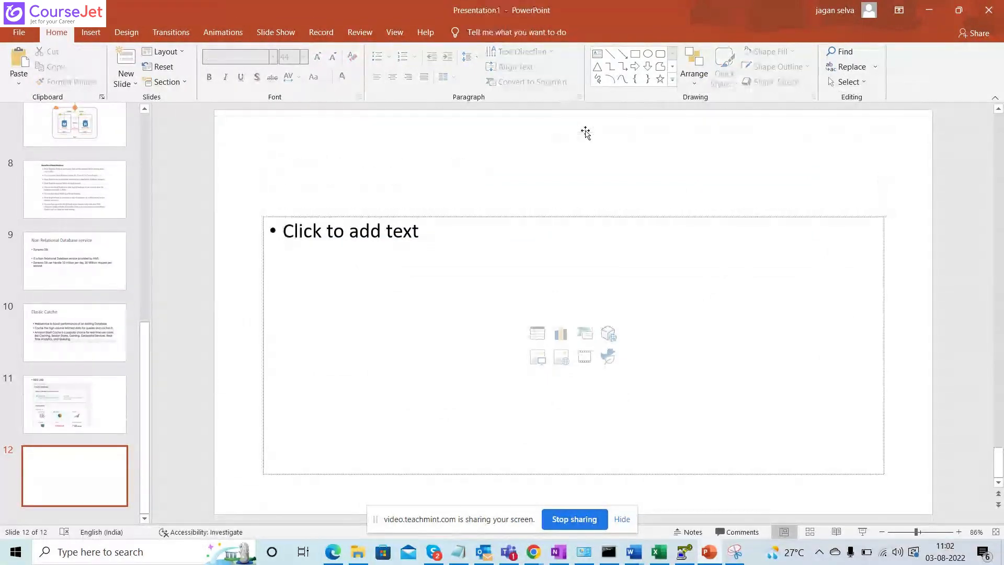
{"action": "left_click", "coordinate": [505, 274]}
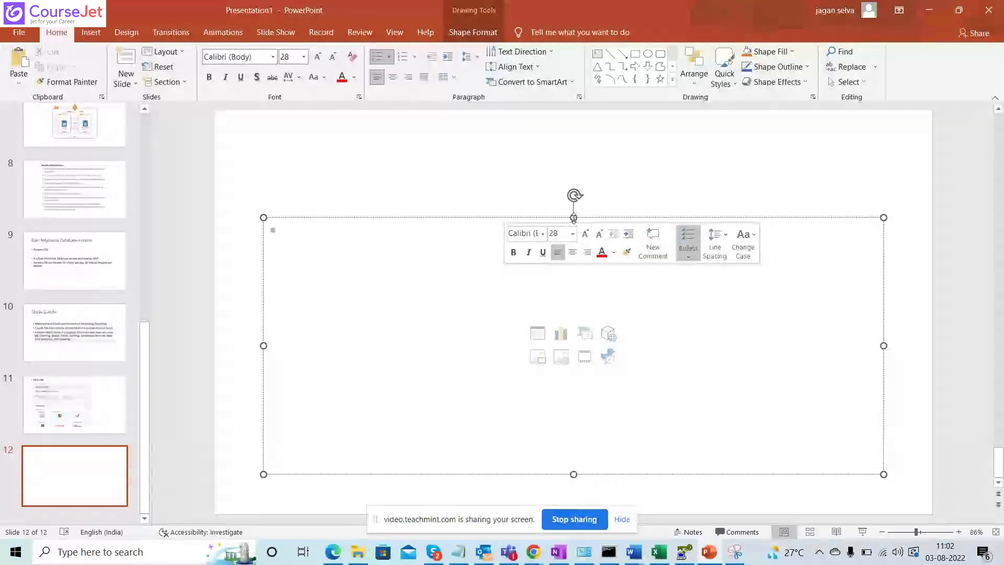
{"action": "left_click_drag", "start_coordinate": [573, 217], "coordinate": [573, 135]}
Step: Paste the edition, version and Templates snip into the content placeholder of slide 12 and shift it slightly
{"action": "left_click", "coordinate": [516, 153]}
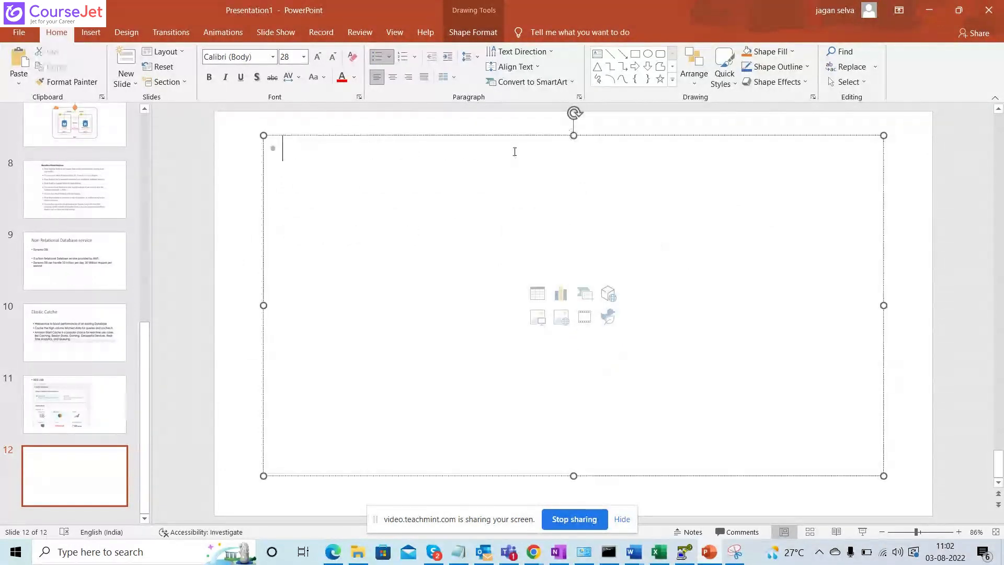
{"action": "key", "text": "ctrl+v"}
{"action": "left_click_drag", "start_coordinate": [584, 274], "coordinate": [562, 279]}
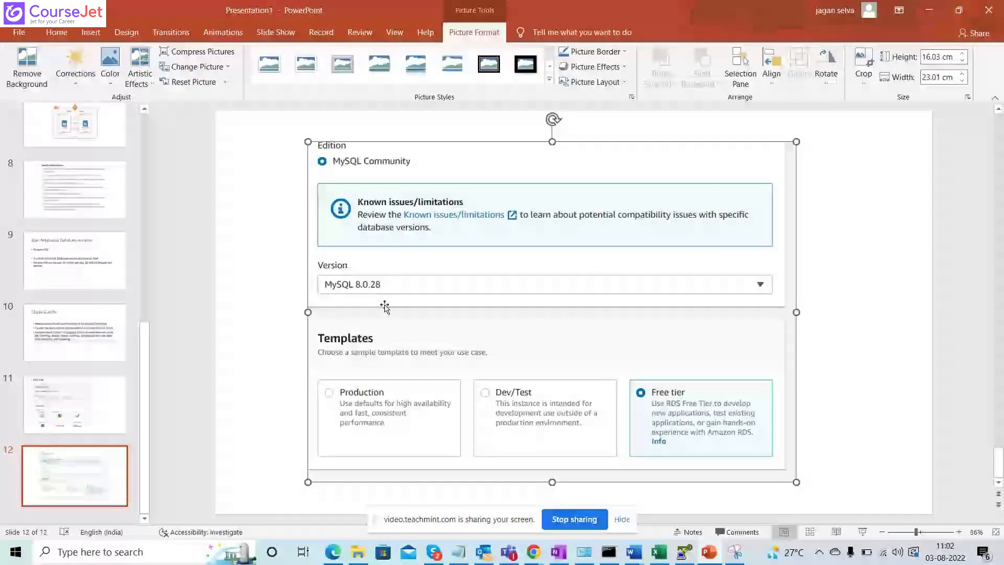
Step: Add a new slide after slide 12
{"action": "left_click", "coordinate": [96, 474]}
{"action": "right_click", "coordinate": [96, 473]}
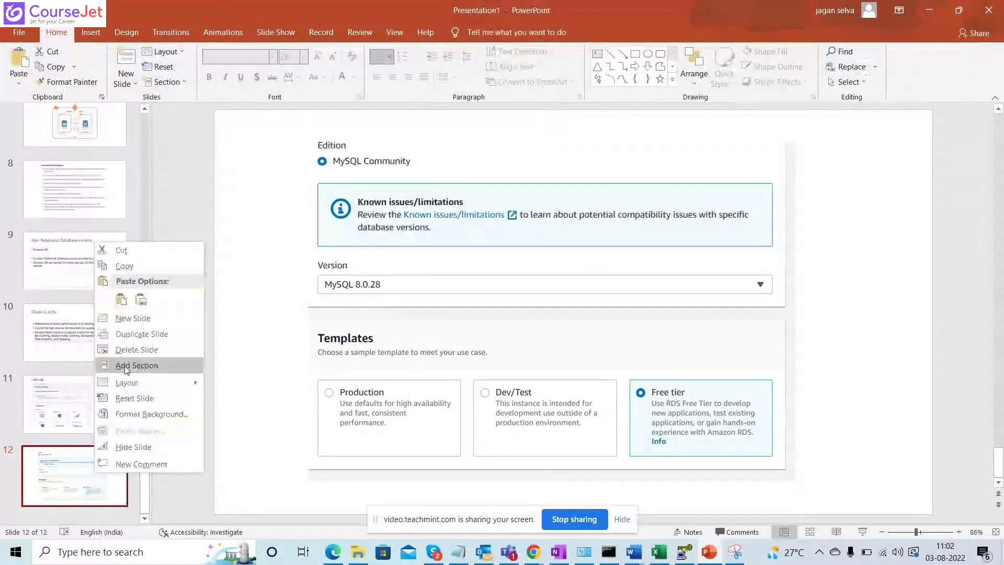
{"action": "left_click", "coordinate": [133, 319]}
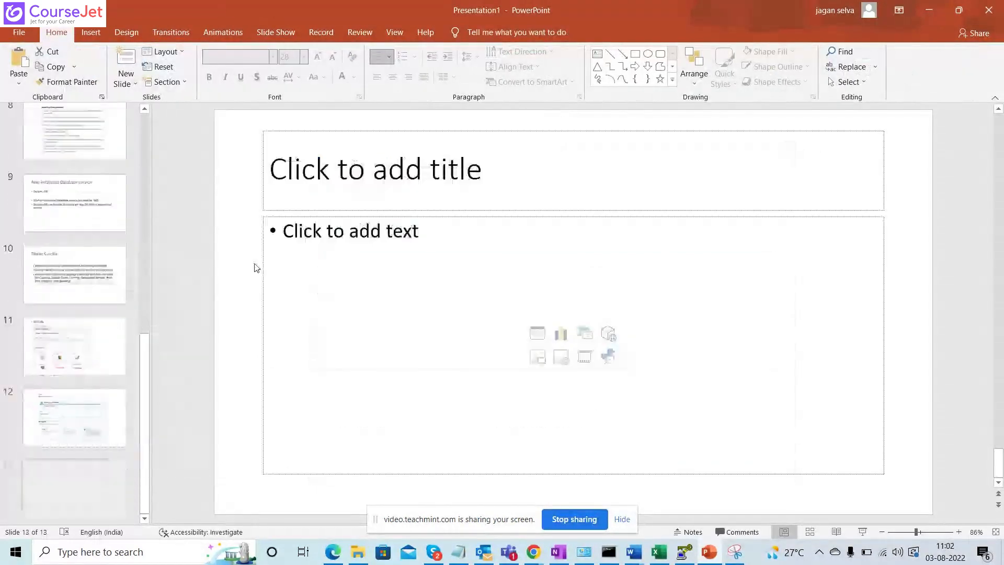
Step: Delete the title placeholder of slide 13 and stretch its content placeholder up to near the slide's upper edge
{"action": "left_click", "coordinate": [345, 131]}
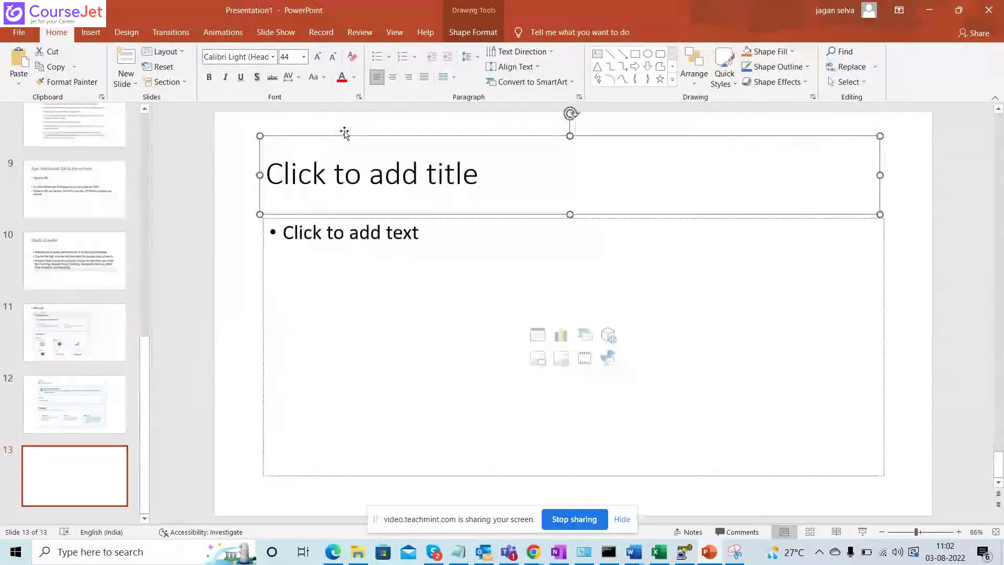
{"action": "key", "text": "Delete"}
{"action": "left_click", "coordinate": [462, 249]}
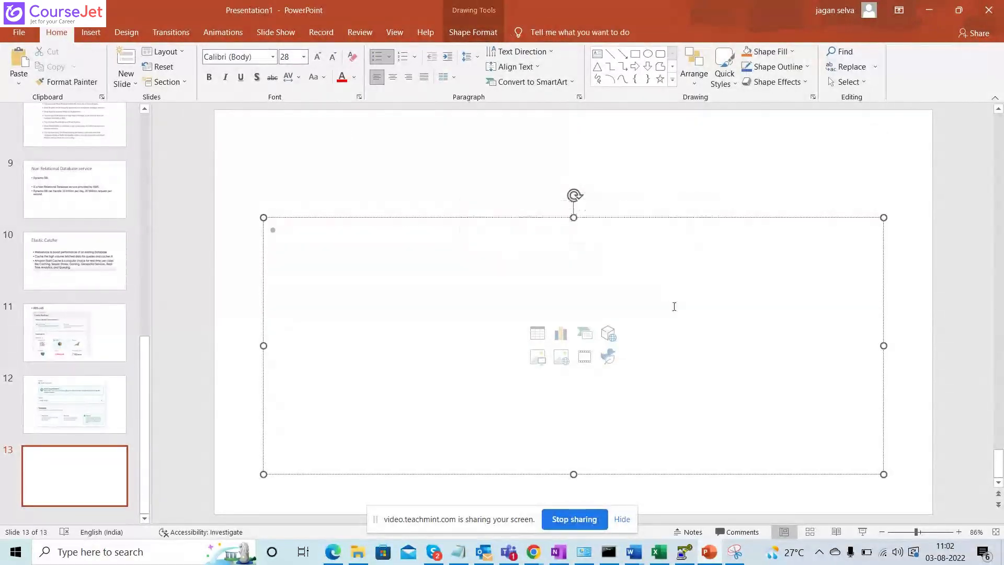
{"action": "left_click_drag", "start_coordinate": [573, 218], "coordinate": [566, 118]}
Step: Switch to the RDS console in Chrome, snip the form's Settings section with Snipping Tool and copy the snip
{"action": "key", "text": "alt+Tab"}
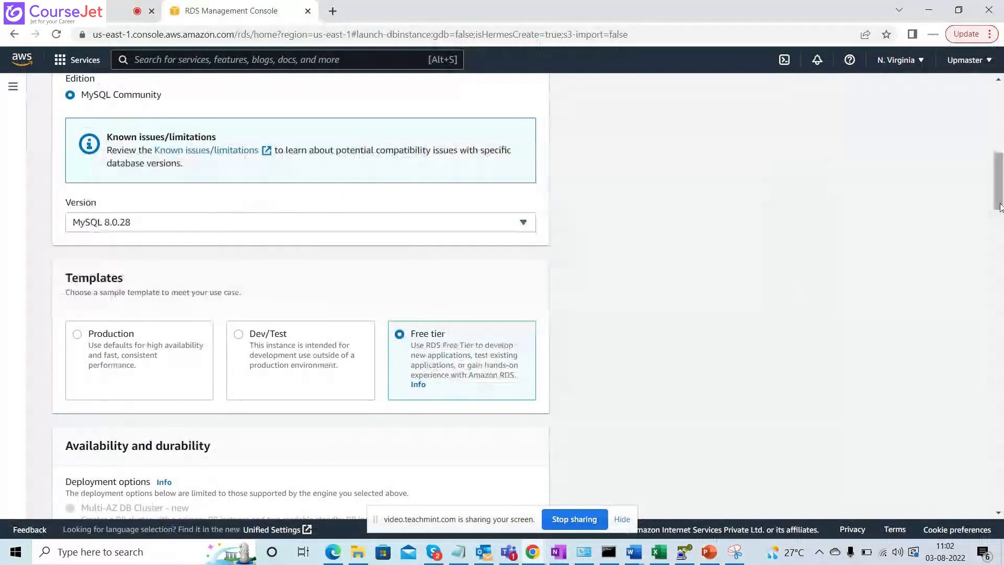
{"action": "left_click_drag", "start_coordinate": [999, 200], "coordinate": [1000, 272]}
{"action": "key", "text": "alt+Tab"}
{"action": "key", "text": "Tab"}
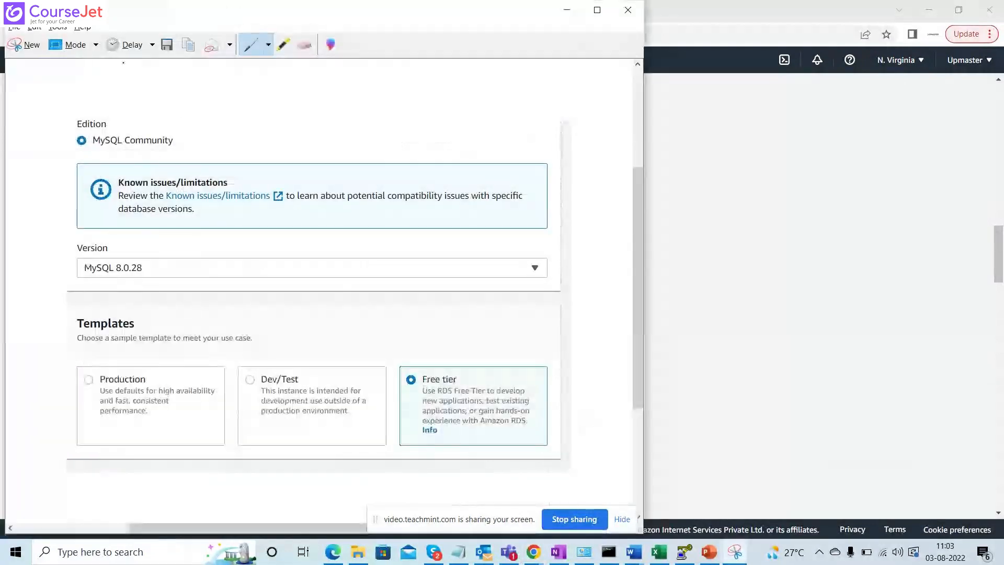
{"action": "left_click", "coordinate": [33, 45]}
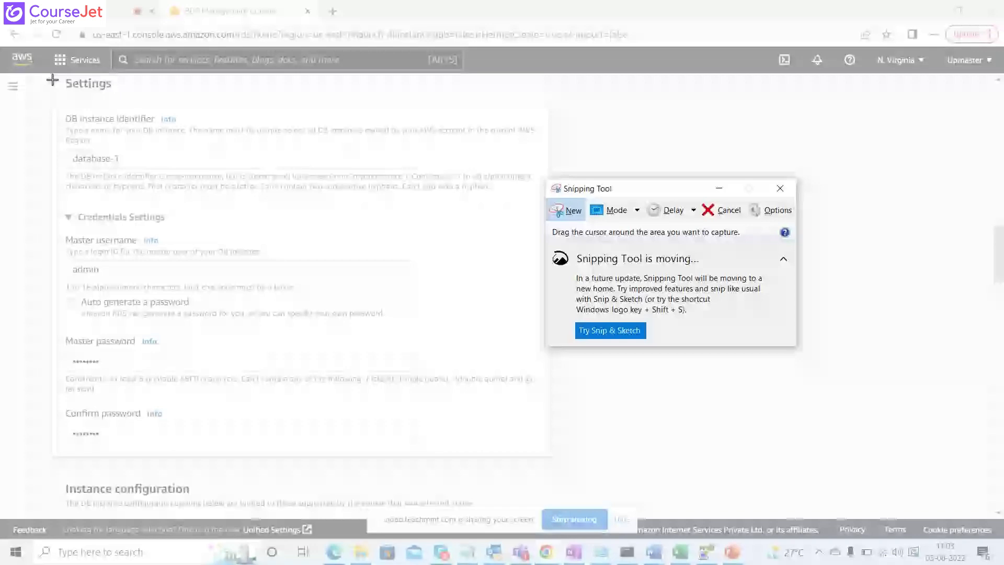
{"action": "left_click_drag", "start_coordinate": [52, 79], "coordinate": [556, 467]}
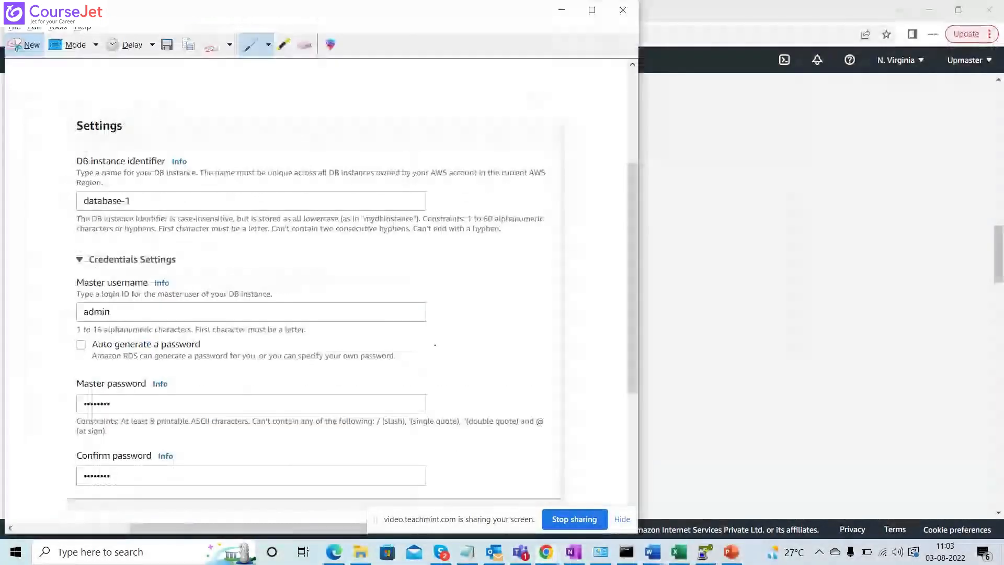
{"action": "right_click", "coordinate": [383, 283]}
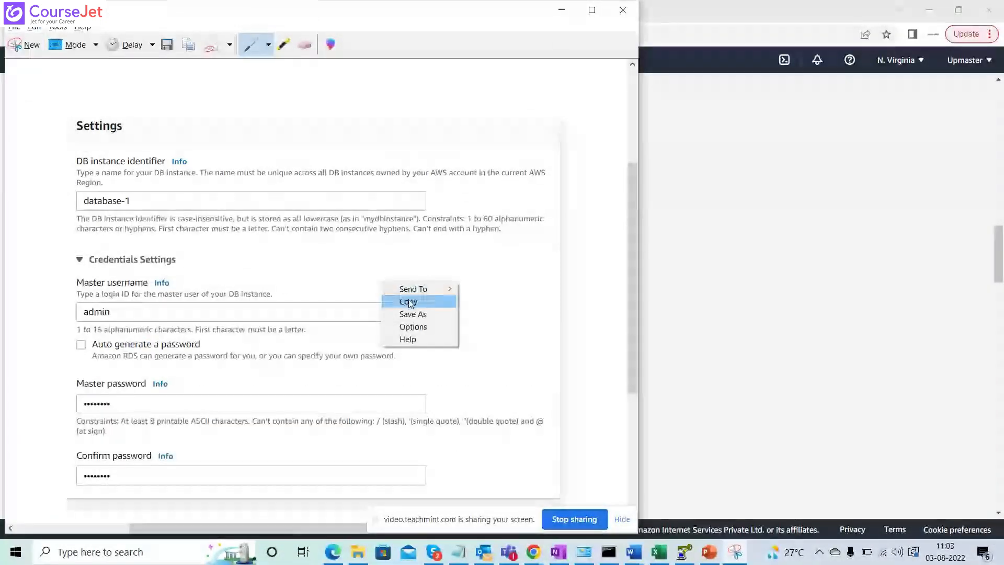
{"action": "left_click", "coordinate": [407, 301]}
Step: Switch to PowerPoint and paste the Settings snip into the content placeholder of slide 13
{"action": "key", "text": "alt+Tab"}
{"action": "key", "text": "alt+Tab"}
{"action": "key", "text": "alt+Tab"}
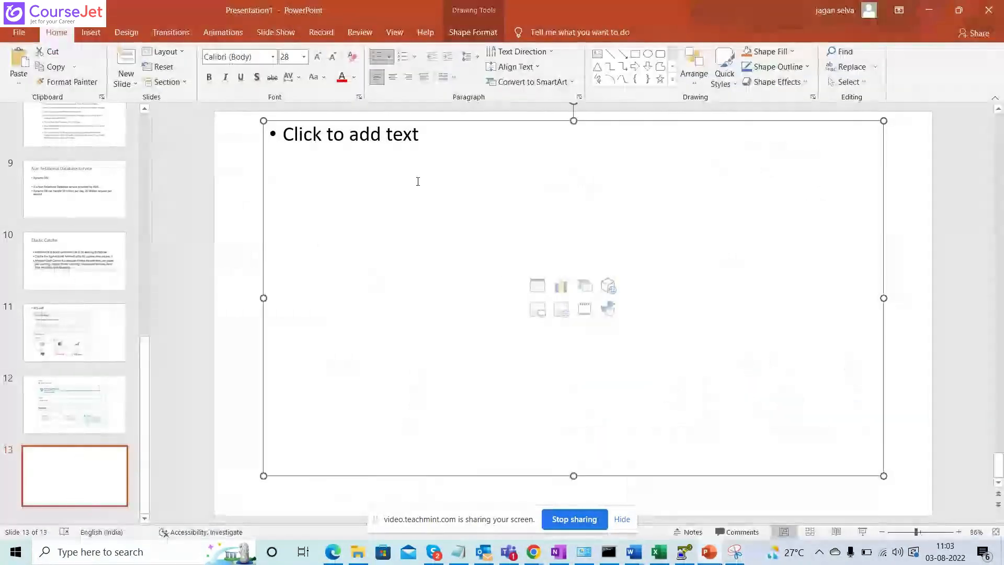
{"action": "left_click", "coordinate": [417, 180]}
{"action": "key", "text": "ctrl+v"}
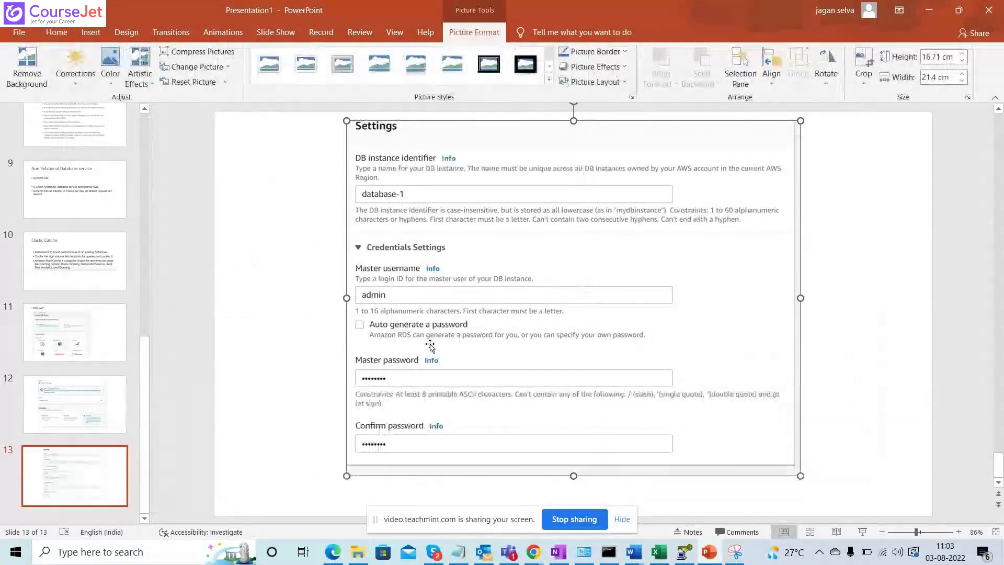
Step: Switch back to the RDS console in Chrome and choose db.t3.micro as the burstable DB instance class
{"action": "key", "text": "alt+Tab"}
{"action": "key", "text": "alt+Tab"}
{"action": "key", "text": "alt+Tab"}
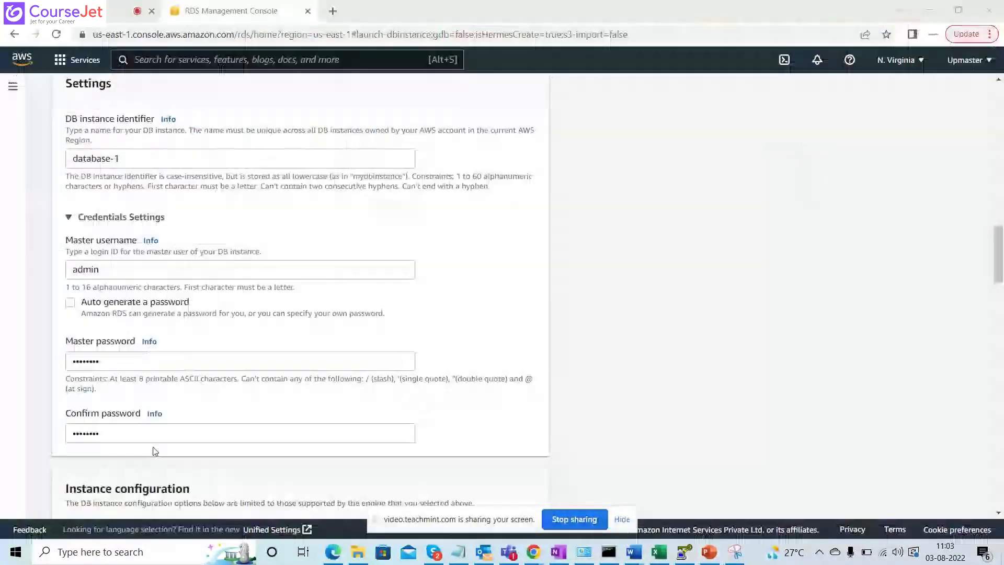
{"action": "left_click_drag", "start_coordinate": [1002, 241], "coordinate": [1002, 295]}
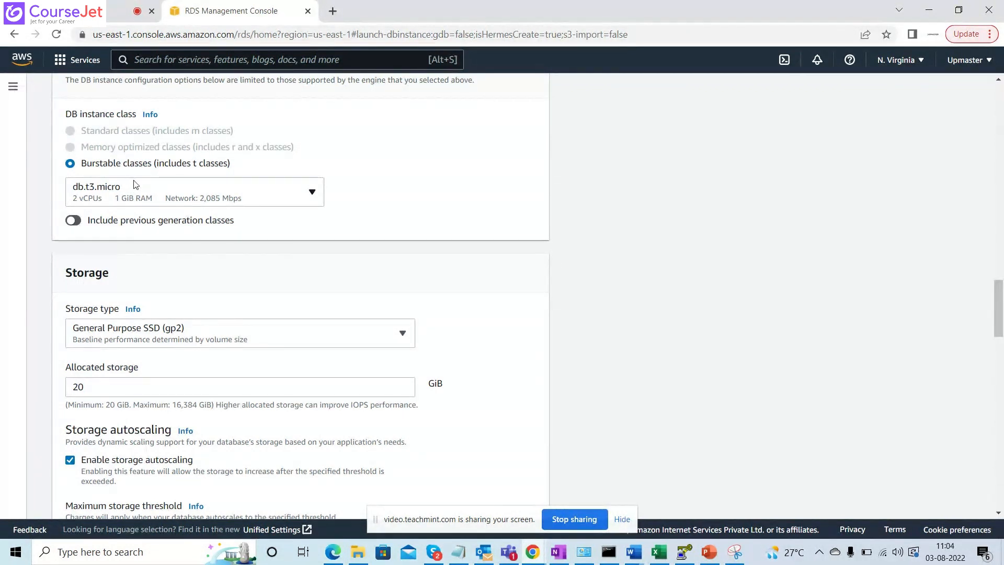
{"action": "left_click", "coordinate": [157, 196]}
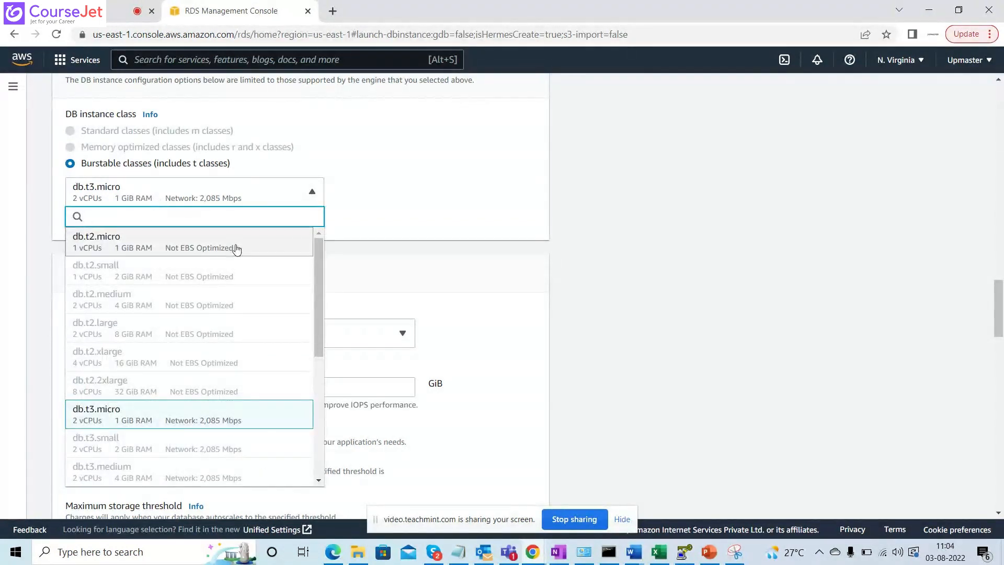
{"action": "left_click", "coordinate": [148, 413]}
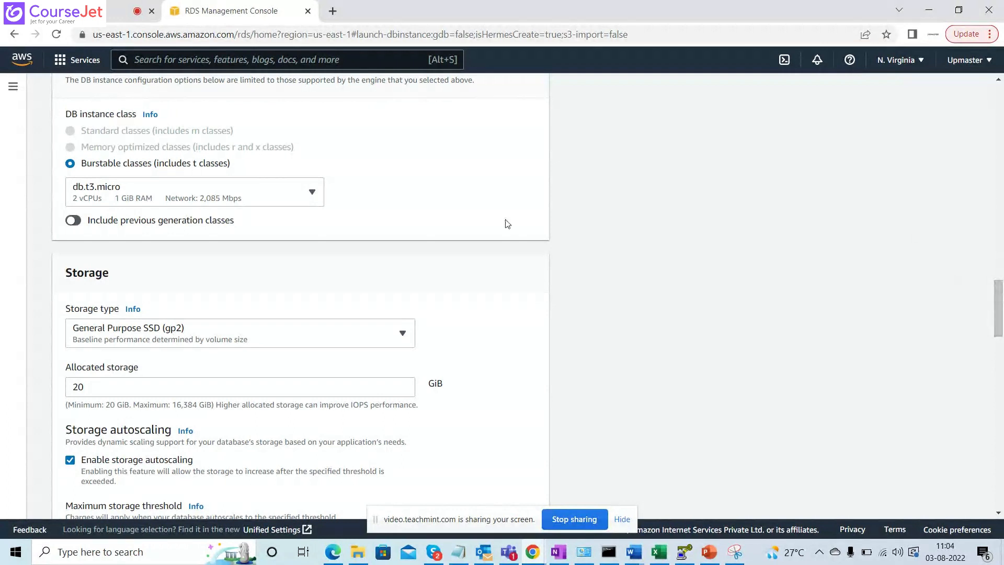
Step: Look through the full list of burstable DB instance classes and keep db.t3.micro selected
{"action": "left_click", "coordinate": [280, 197]}
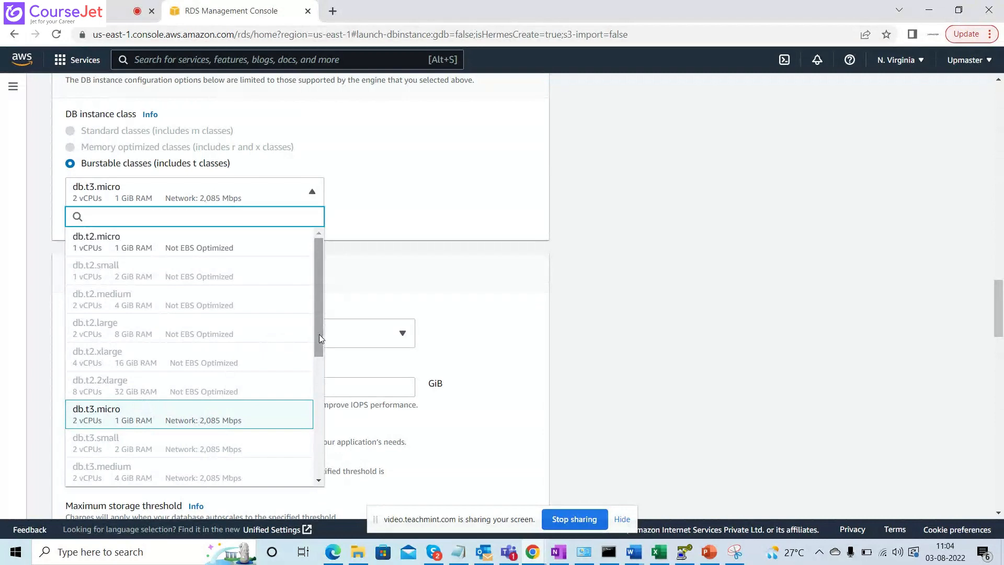
{"action": "left_click_drag", "start_coordinate": [319, 334], "coordinate": [318, 446]}
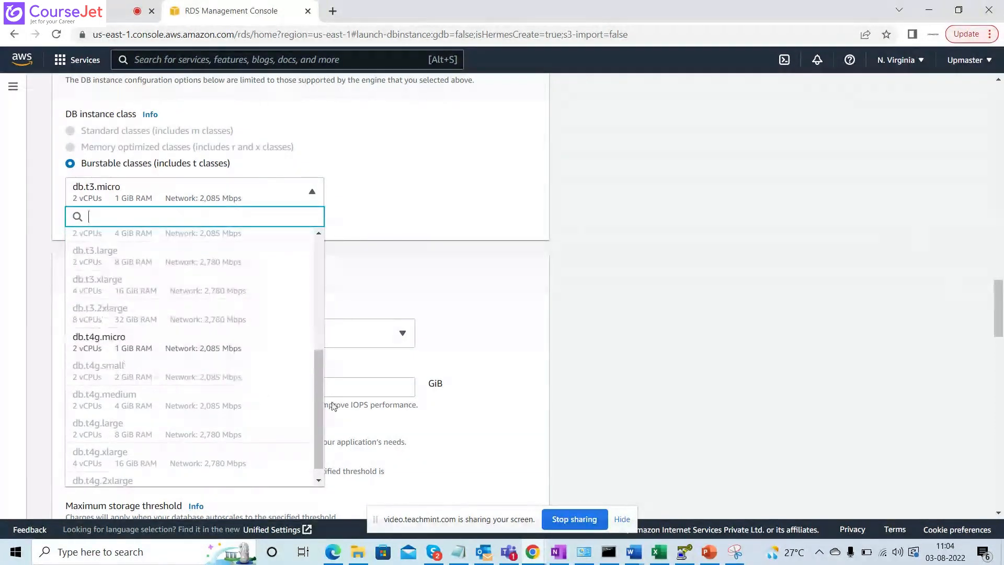
{"action": "left_click_drag", "start_coordinate": [321, 412], "coordinate": [328, 279]}
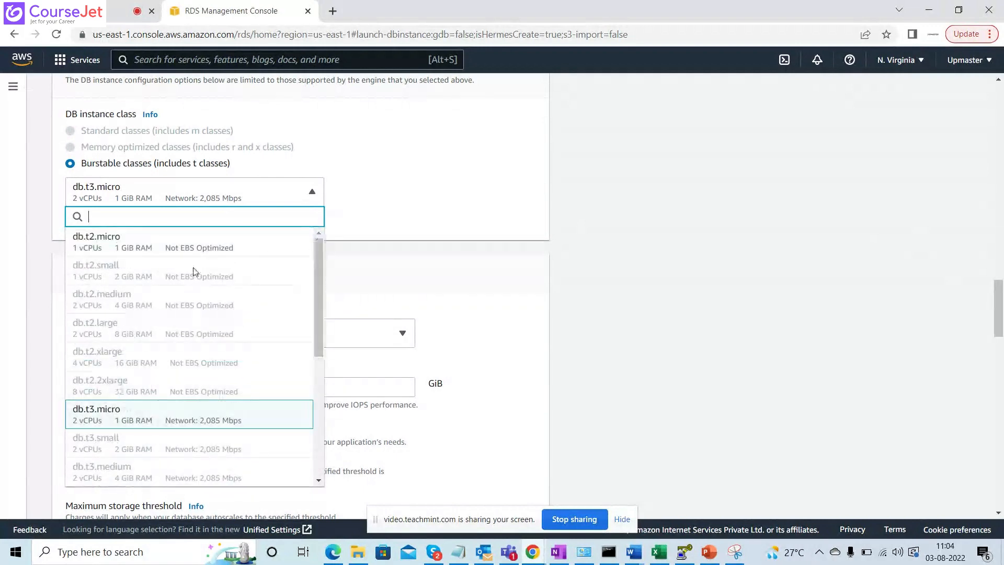
{"action": "left_click", "coordinate": [124, 421]}
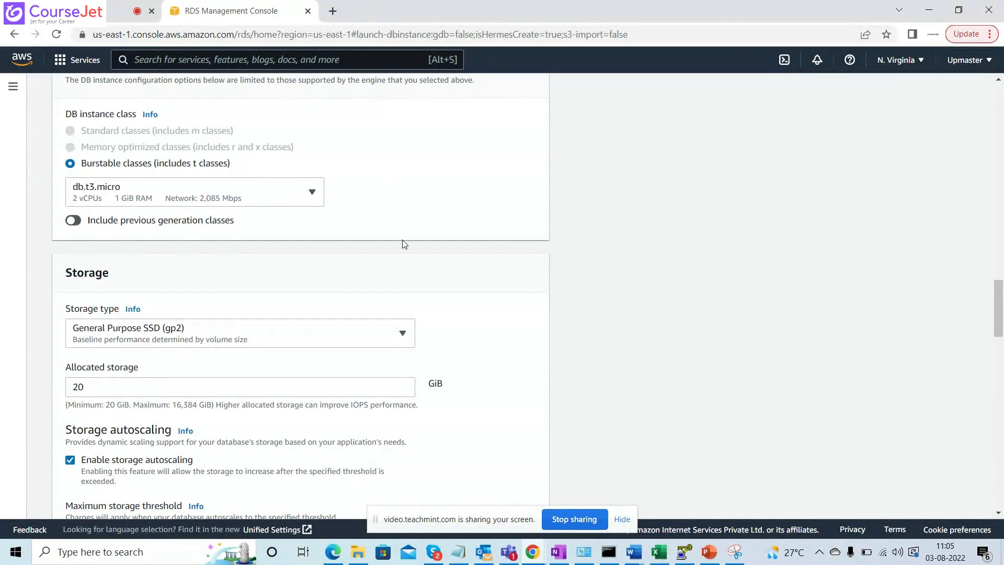
Step: Disable storage autoscaling in the Storage section
{"action": "mouse_move", "coordinate": [999, 314]}
{"action": "left_mouse_down"}
{"action": "mouse_move", "coordinate": [1000, 354]}
{"action": "mouse_move", "coordinate": [1001, 330]}
{"action": "left_mouse_up"}
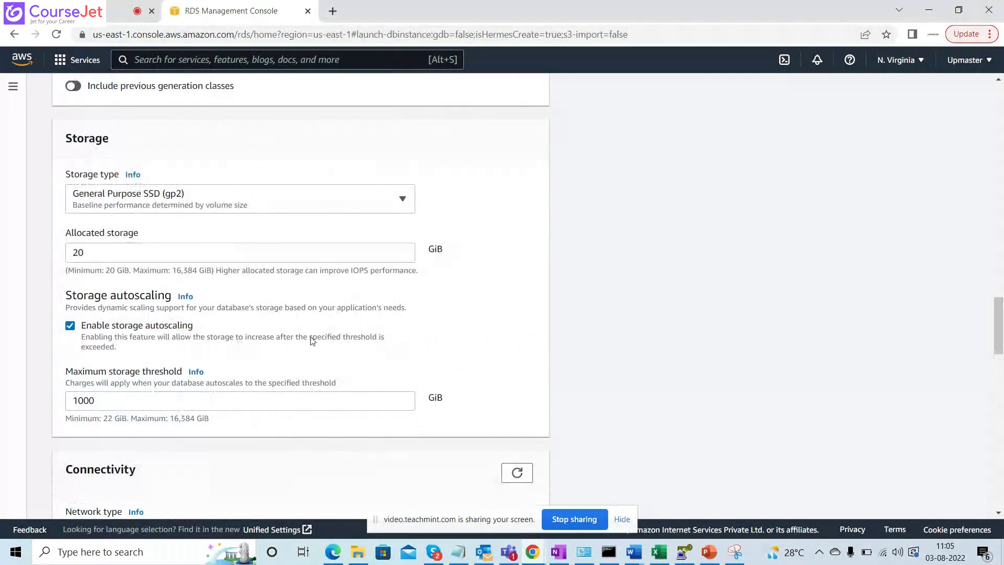
{"action": "left_click", "coordinate": [70, 325]}
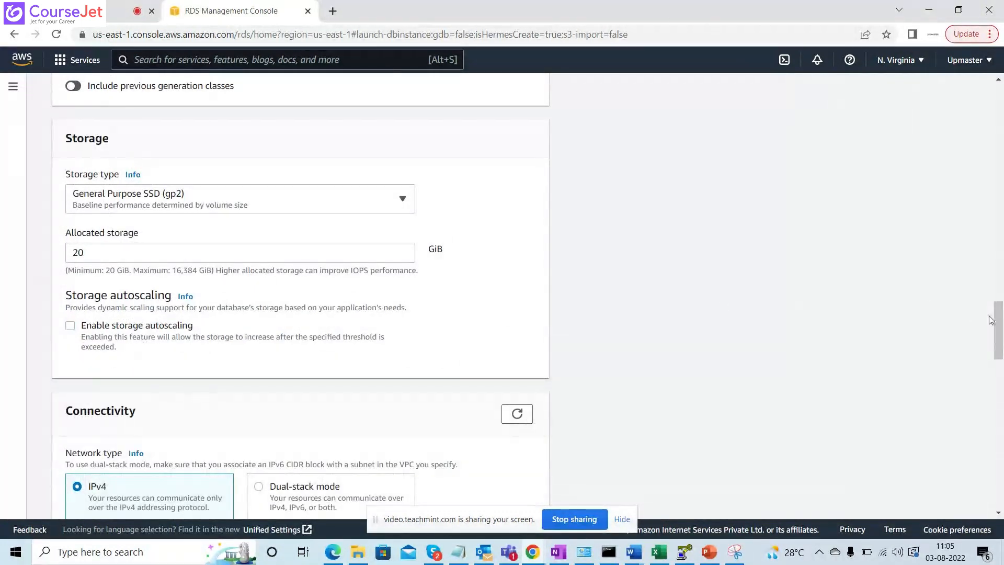
Step: In the Connectivity section, set the VPC to Create new VPC and the subnet group to Create new DB Subnet Group
{"action": "left_click_drag", "start_coordinate": [1002, 328], "coordinate": [1002, 372]}
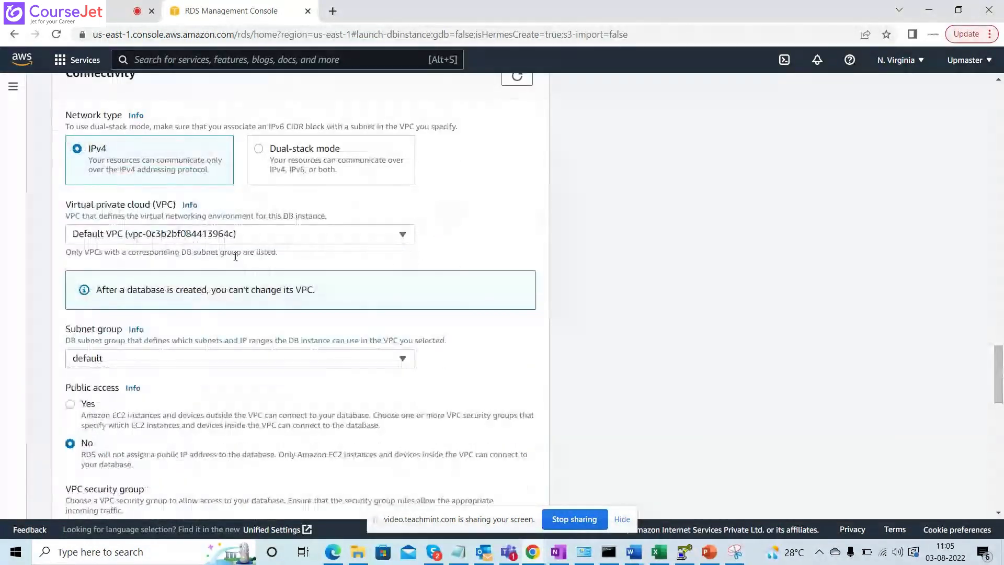
{"action": "left_click", "coordinate": [139, 235]}
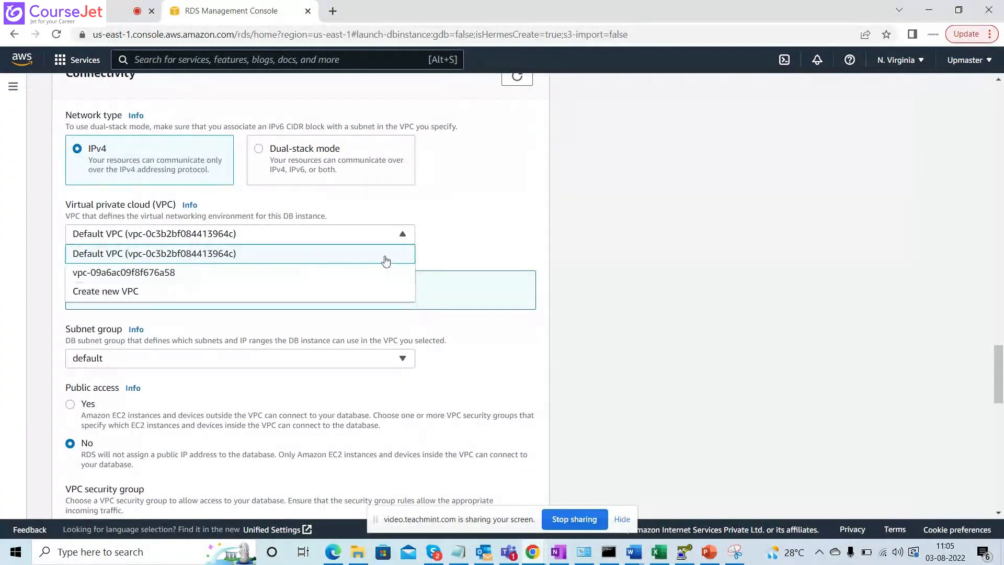
{"action": "left_click", "coordinate": [110, 293]}
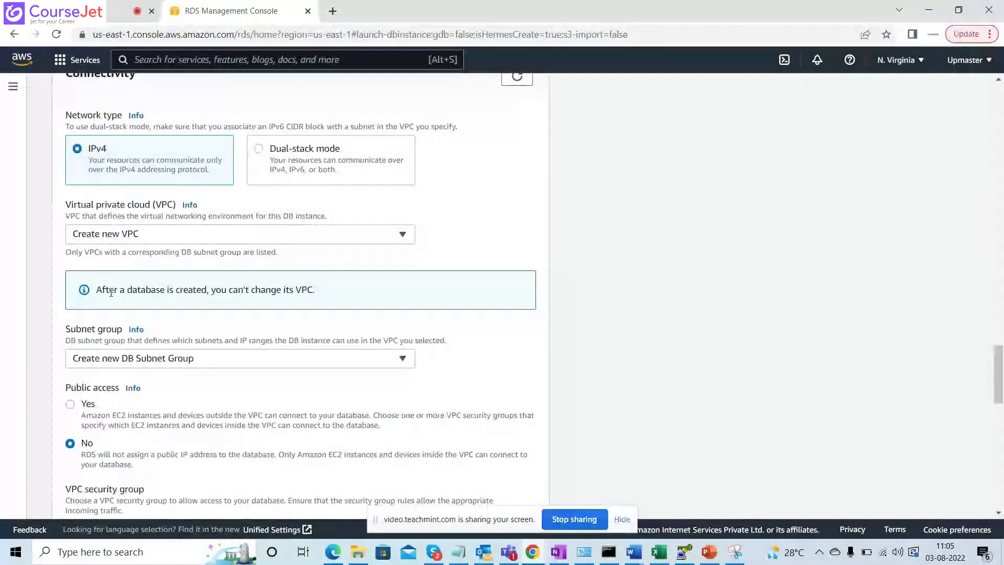
{"action": "left_click", "coordinate": [182, 359]}
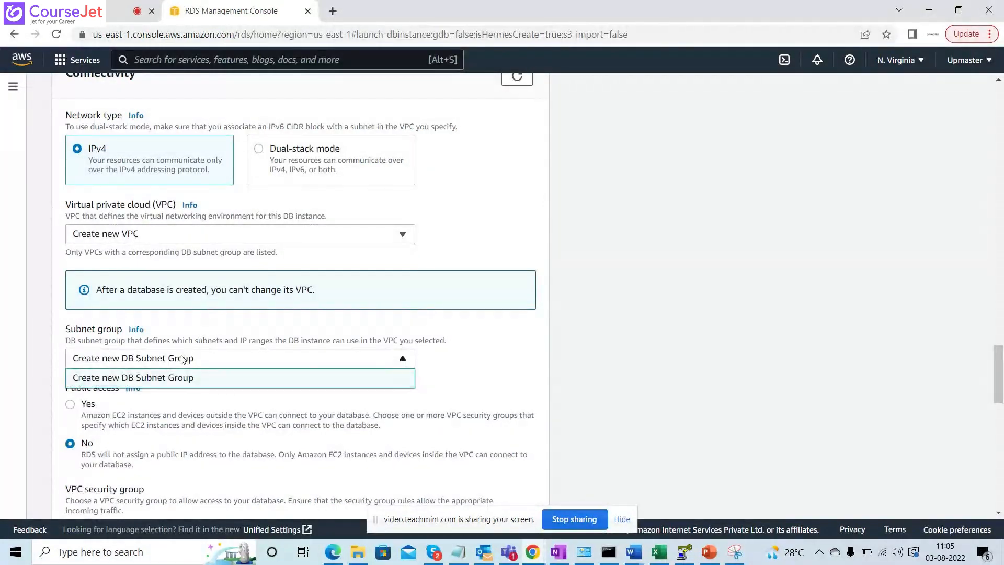
{"action": "left_click", "coordinate": [163, 382]}
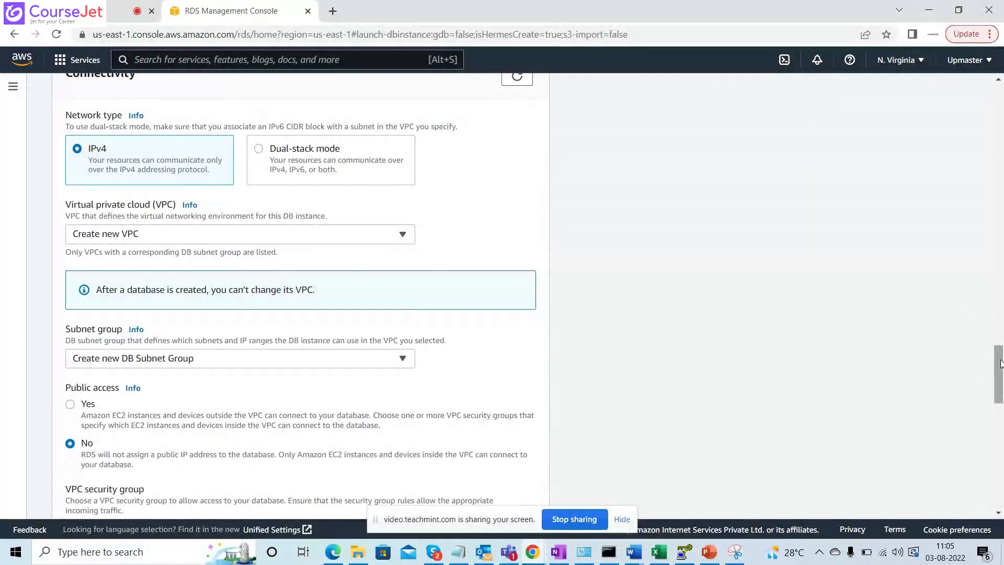
Step: Review the Public access and VPC security group options and return to the Instance configuration section
{"action": "scroll", "coordinate": [1000, 366], "scroll_direction": "down", "scroll_amount": 1}
{"action": "left_click_drag", "start_coordinate": [1000, 371], "coordinate": [1000, 381]}
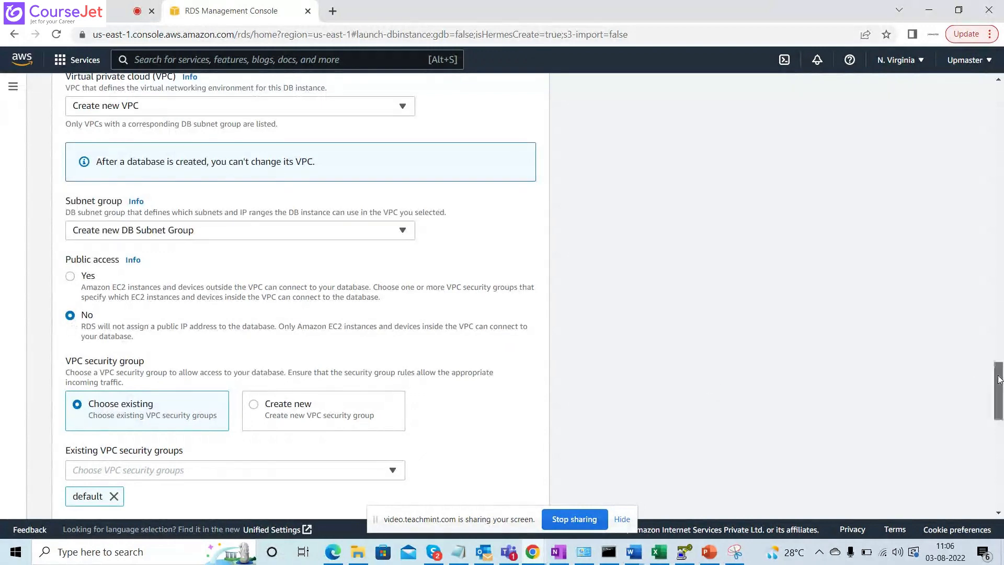
{"action": "left_click_drag", "start_coordinate": [999, 376], "coordinate": [1000, 301]}
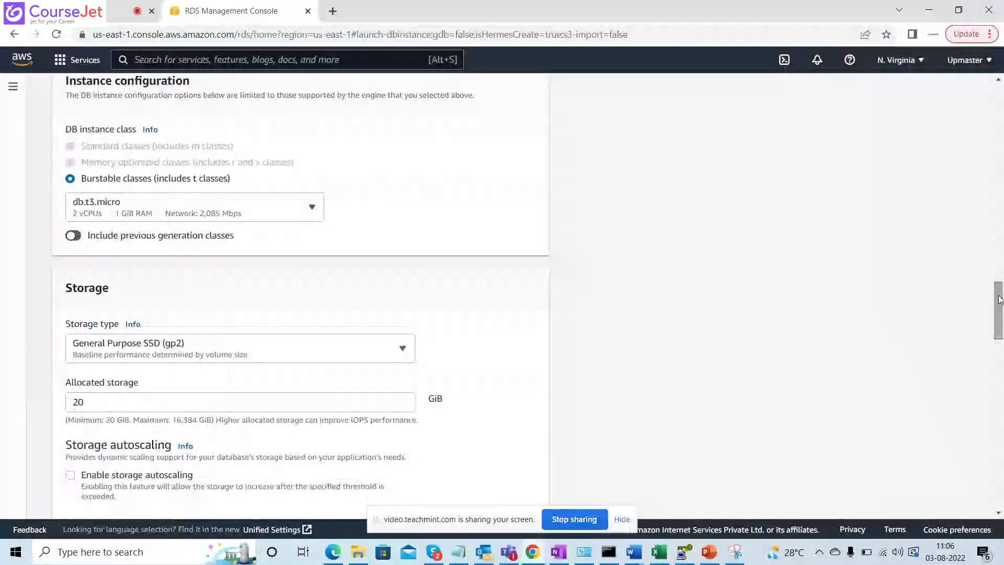
Step: Switch to Snipping Tool, capture the Instance configuration and Storage sections of the RDS form, and copy the snip
{"action": "key", "text": "alt+Tab"}
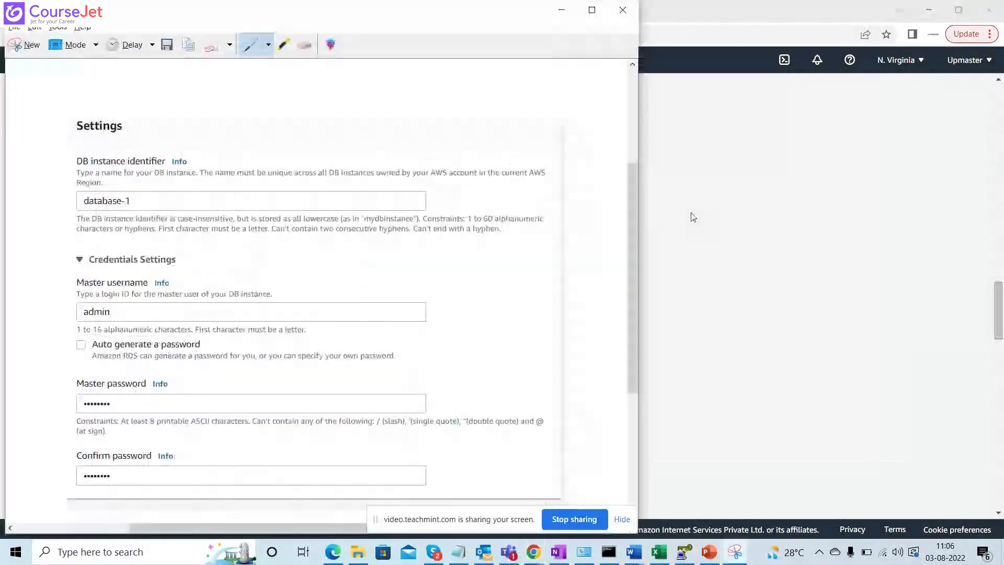
{"action": "left_click", "coordinate": [22, 46]}
{"action": "left_click_drag", "start_coordinate": [55, 75], "coordinate": [542, 434]}
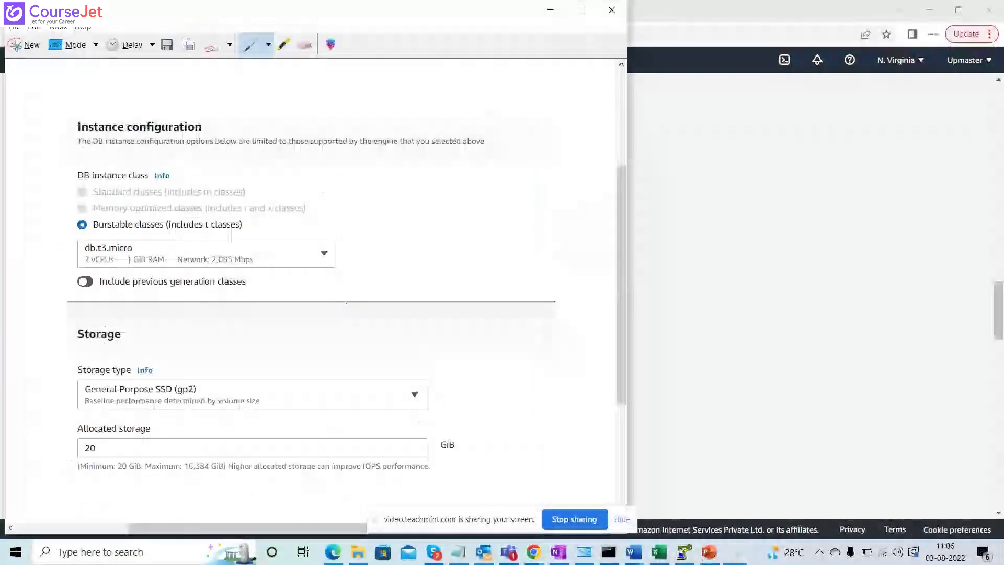
{"action": "right_click", "coordinate": [322, 281]}
{"action": "left_click", "coordinate": [348, 299]}
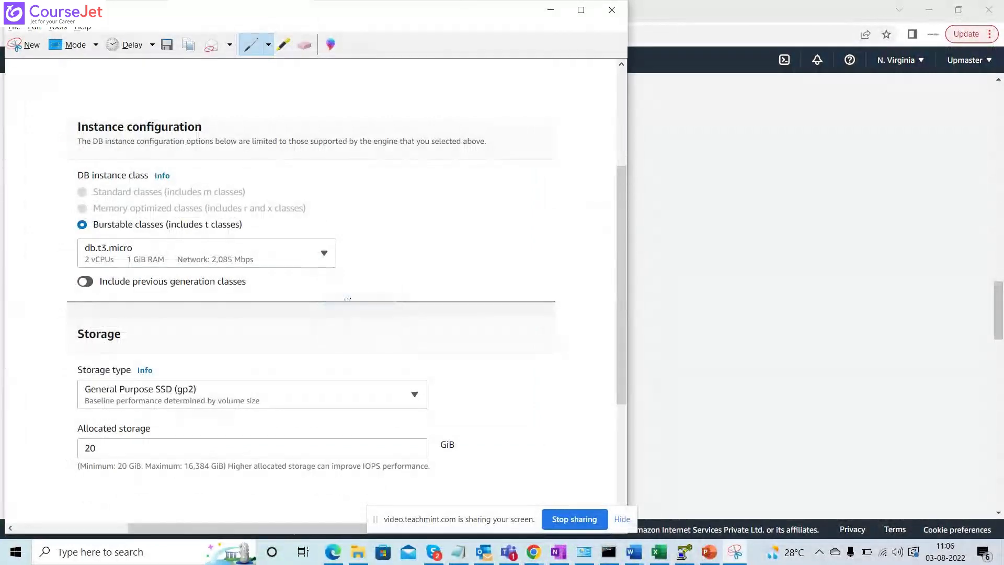
Step: Switch to PowerPoint, add a new slide after slide 13, and delete its title placeholder
{"action": "key", "text": "alt+Tab"}
{"action": "key", "text": "alt+Tab"}
{"action": "key", "text": "alt+Tab"}
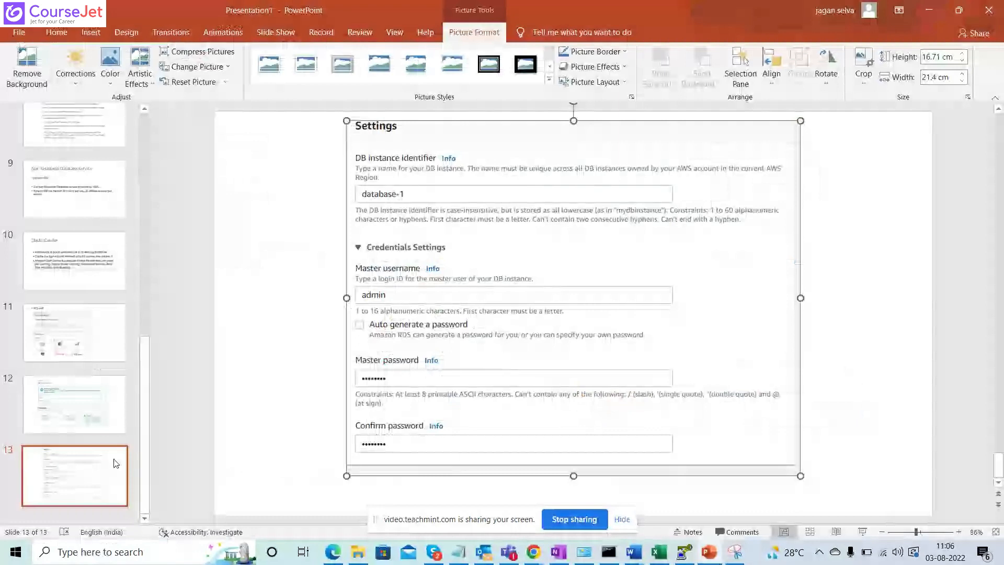
{"action": "right_click", "coordinate": [99, 474]}
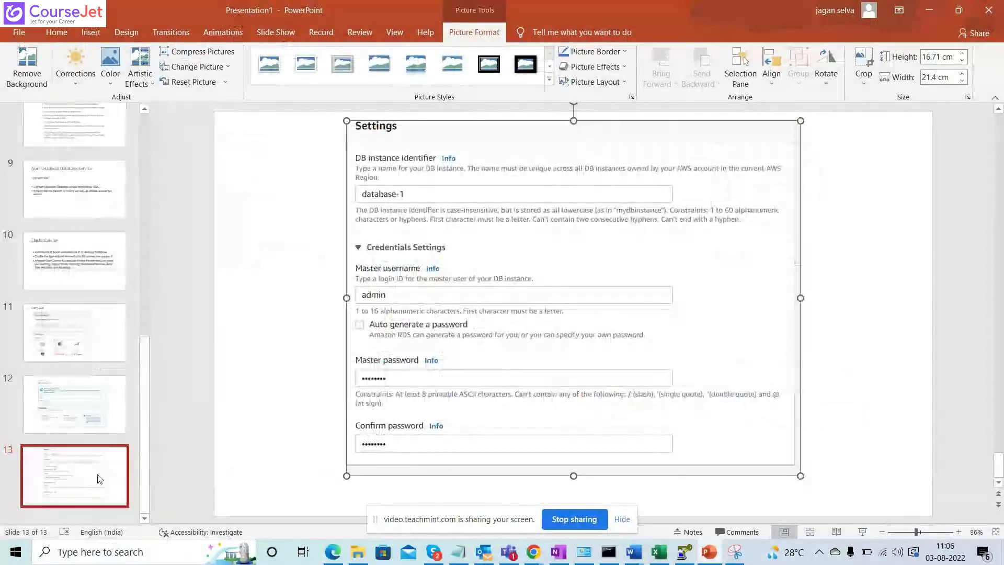
{"action": "left_click", "coordinate": [136, 320]}
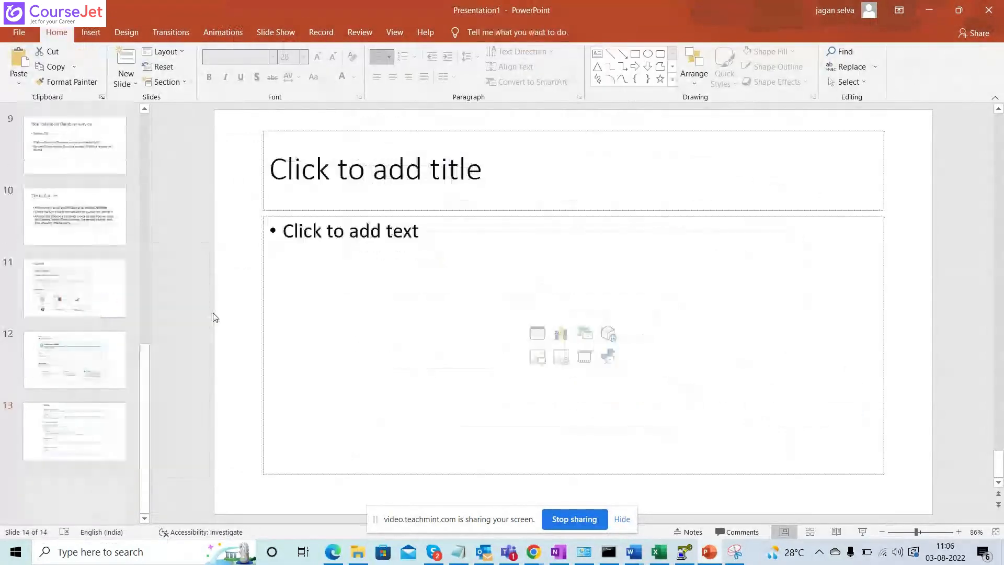
{"action": "left_click", "coordinate": [418, 141]}
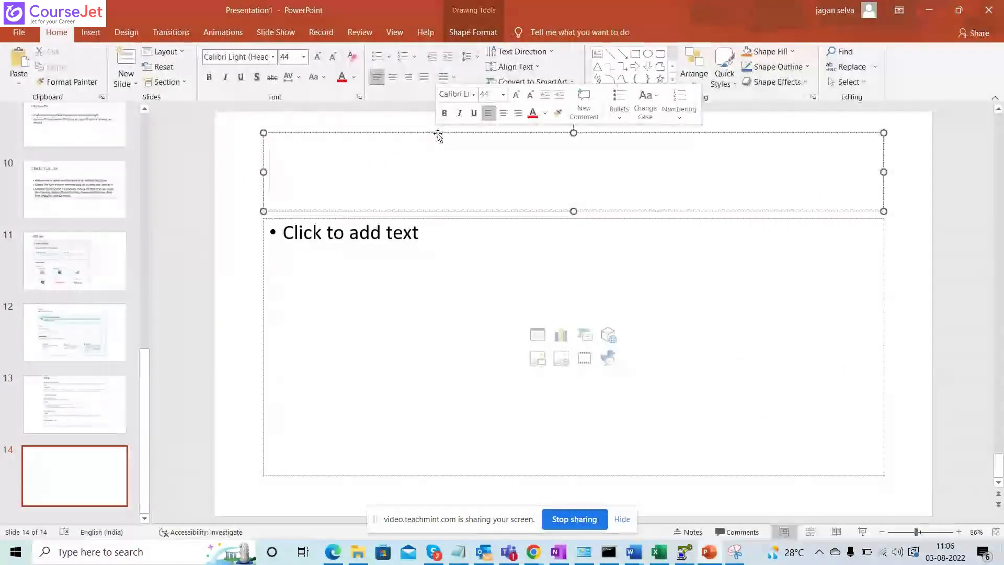
{"action": "left_click", "coordinate": [439, 134]}
{"action": "key", "text": "Delete"}
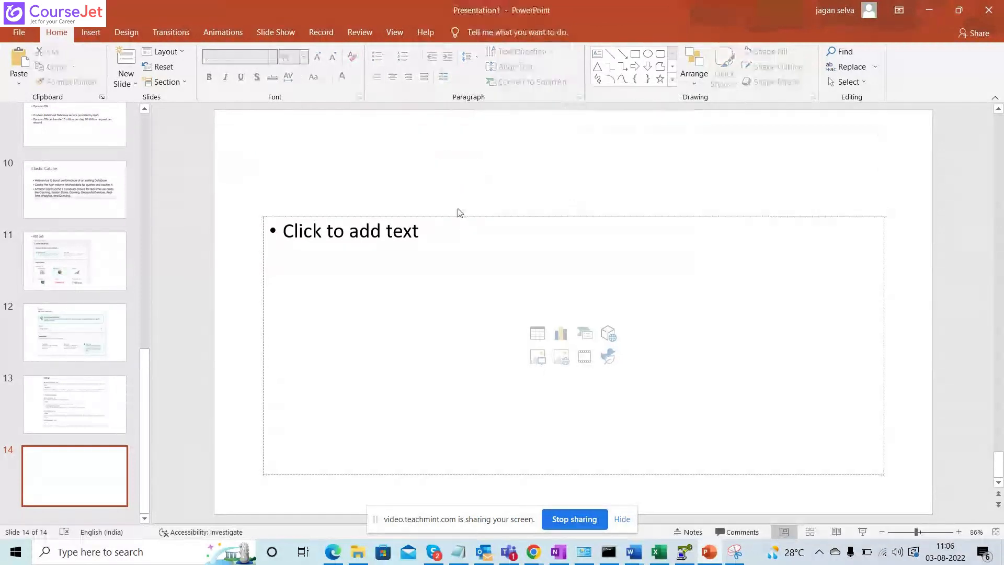
Step: Extend slide 14's content placeholder up into the title area and paste the Instance configuration snip into it
{"action": "left_click", "coordinate": [569, 222]}
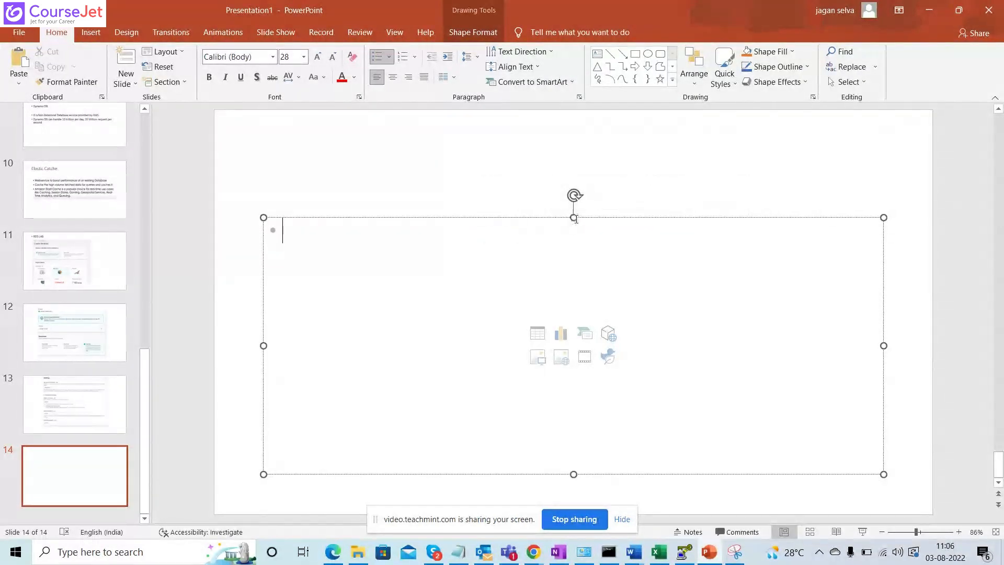
{"action": "left_click_drag", "start_coordinate": [574, 217], "coordinate": [573, 133]}
{"action": "left_click", "coordinate": [471, 148]}
{"action": "key", "text": "ctrl+v"}
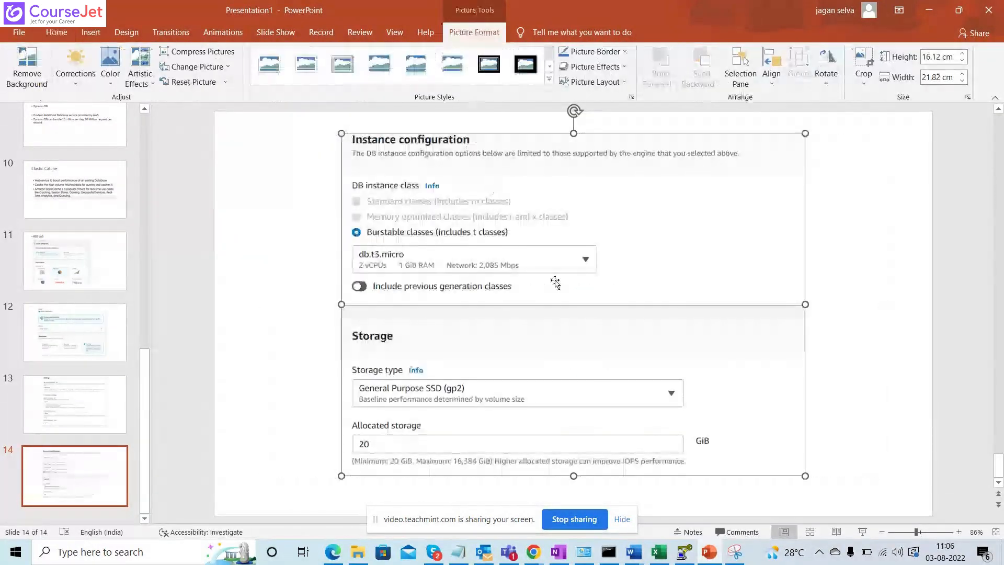
Step: Add a new slide after slide 14, delete its title placeholder, and extend the content placeholder up into the title area
{"action": "right_click", "coordinate": [85, 472]}
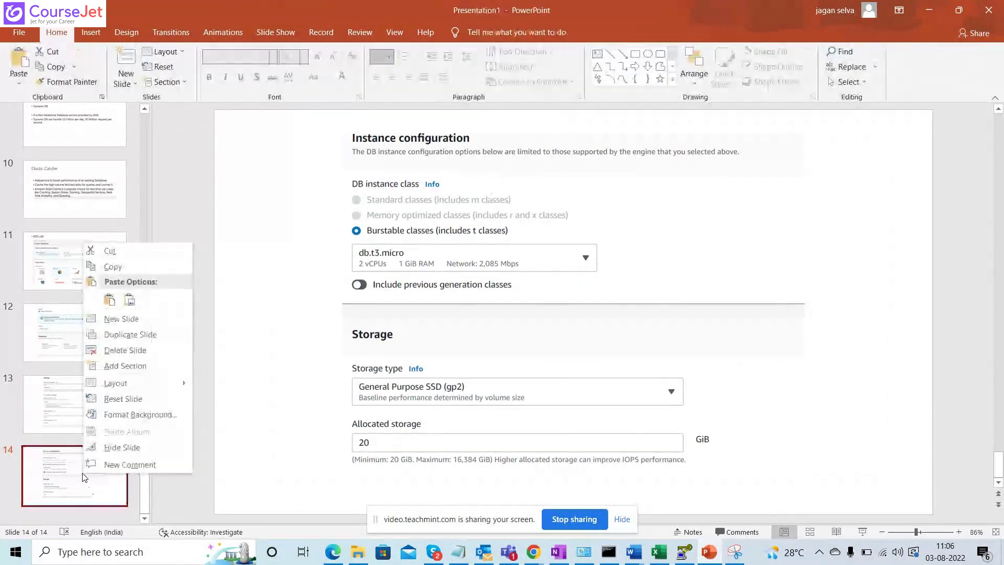
{"action": "left_click", "coordinate": [121, 319]}
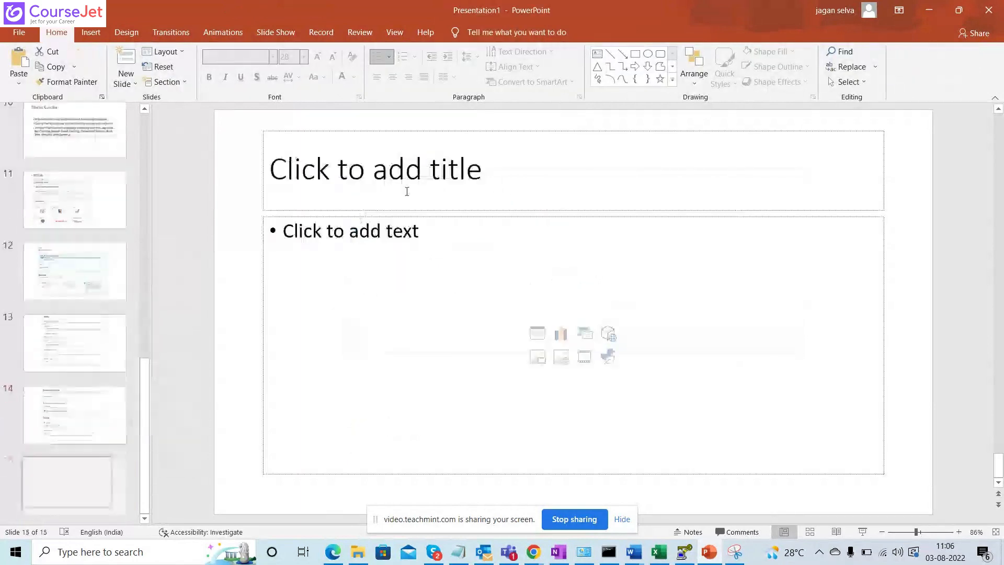
{"action": "left_click", "coordinate": [396, 168]}
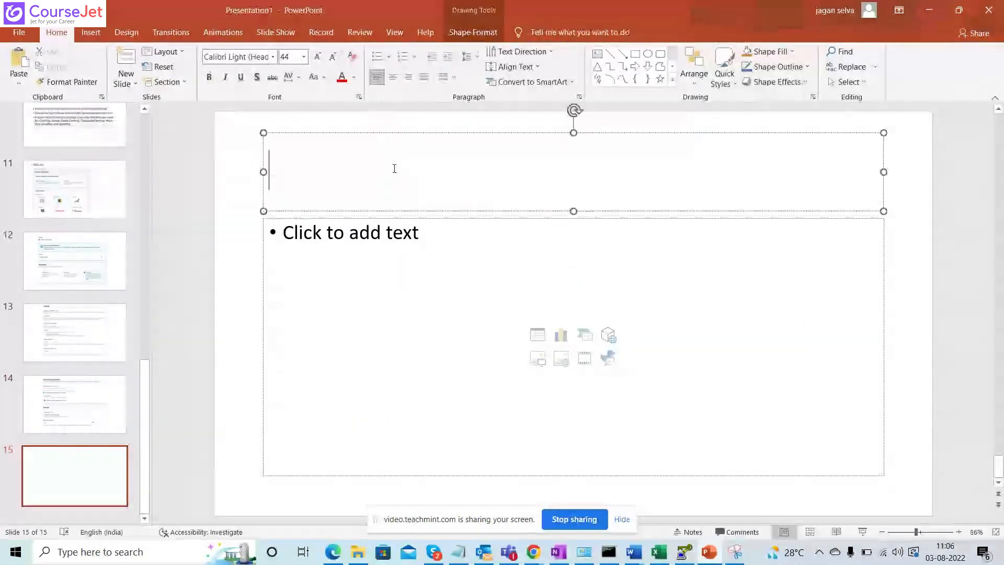
{"action": "left_click", "coordinate": [334, 133]}
{"action": "key", "text": "Delete"}
{"action": "left_click", "coordinate": [491, 272]}
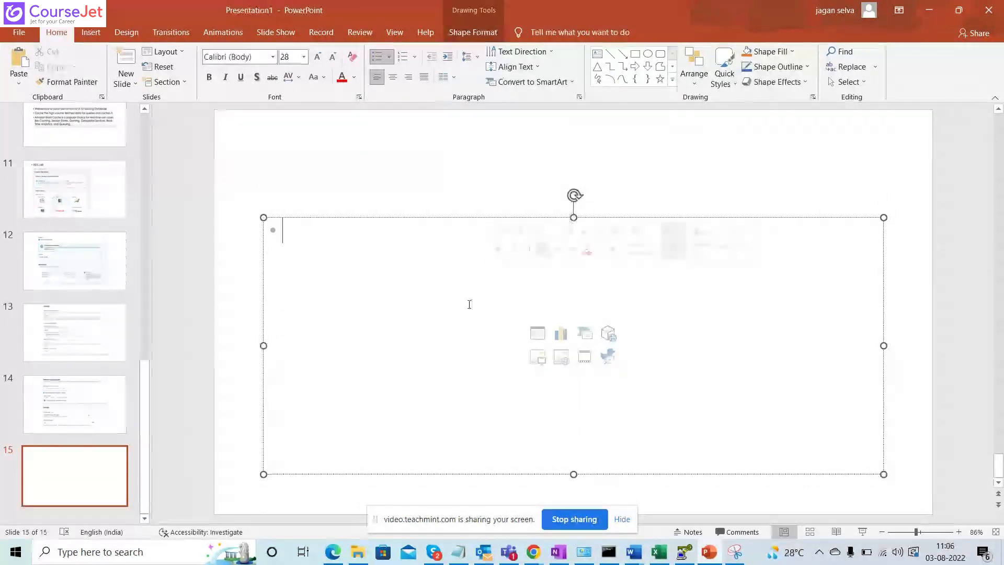
{"action": "left_click_drag", "start_coordinate": [573, 218], "coordinate": [573, 129]}
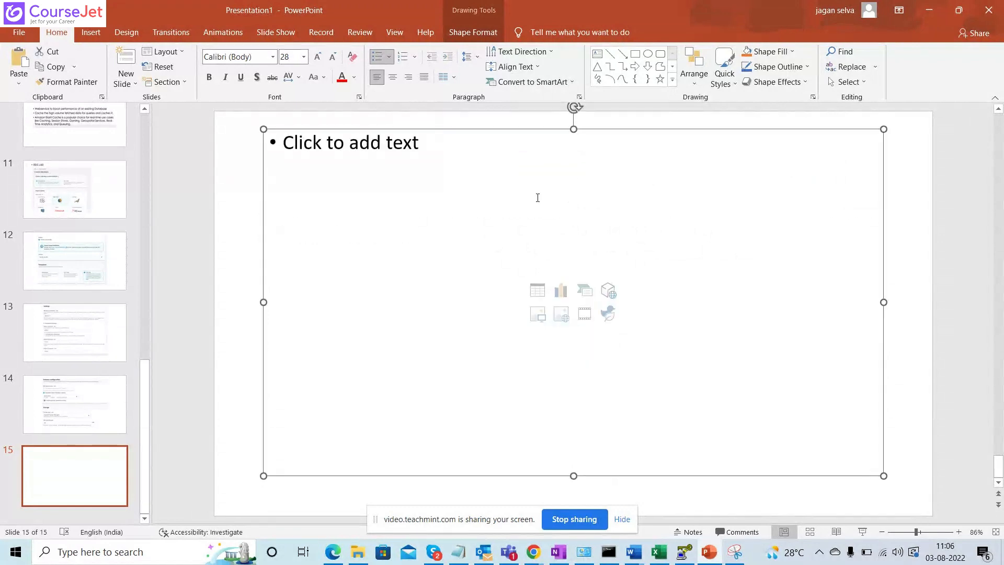
Step: Back in the RDS console, capture the Storage section together with the Connectivity network type using Snipping Tool, and copy the snip
{"action": "key", "text": "alt+Tab"}
{"action": "key", "text": "alt+Tab"}
{"action": "key", "text": "alt+Tab"}
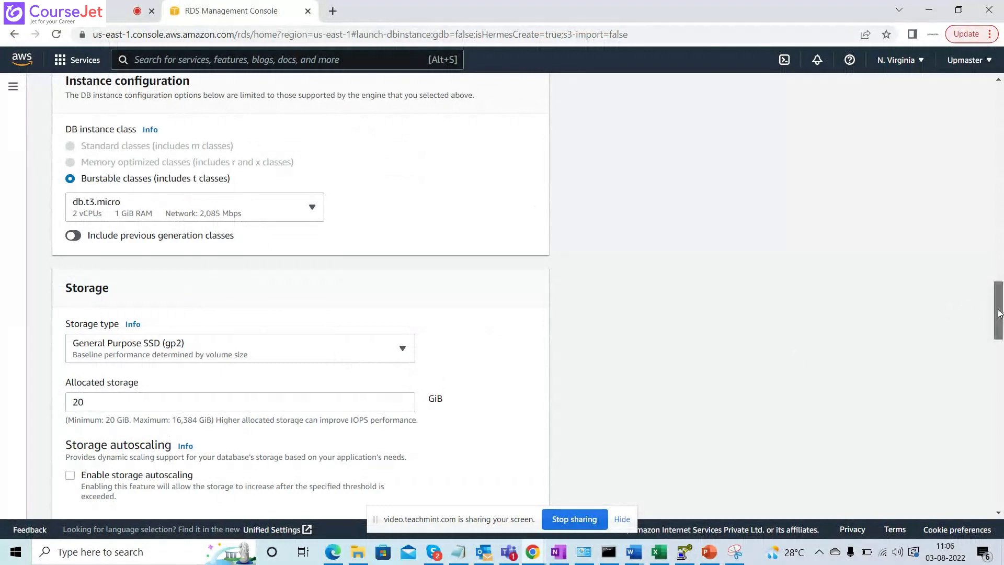
{"action": "left_click_drag", "start_coordinate": [999, 312], "coordinate": [1001, 338]}
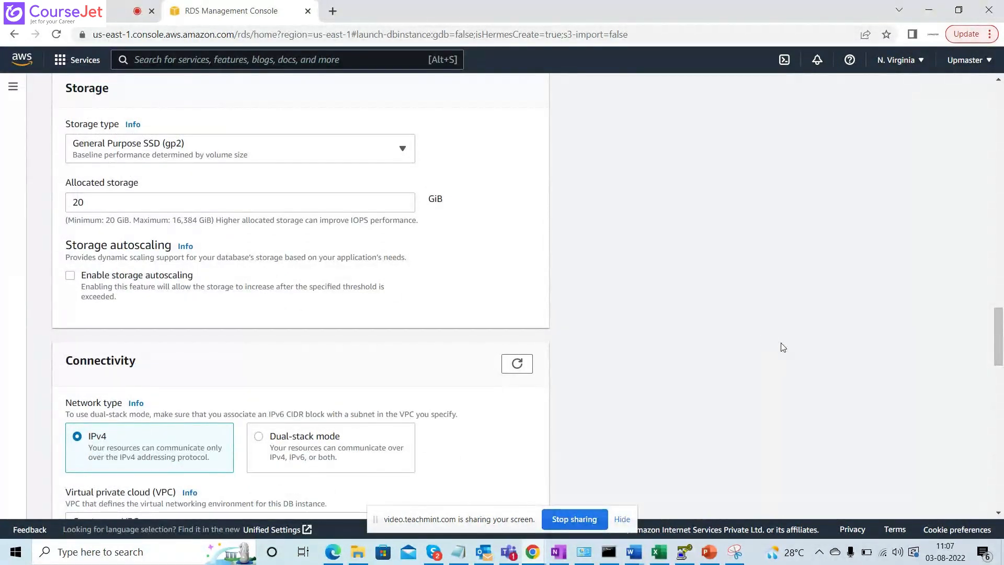
{"action": "key", "text": "alt+Tab"}
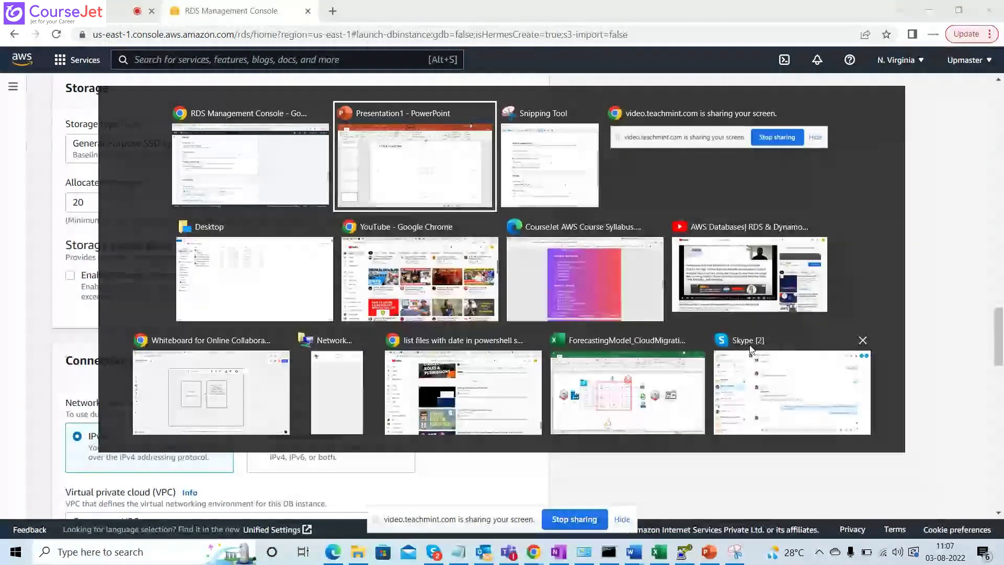
{"action": "key", "text": "alt+Tab"}
{"action": "key", "text": "Tab"}
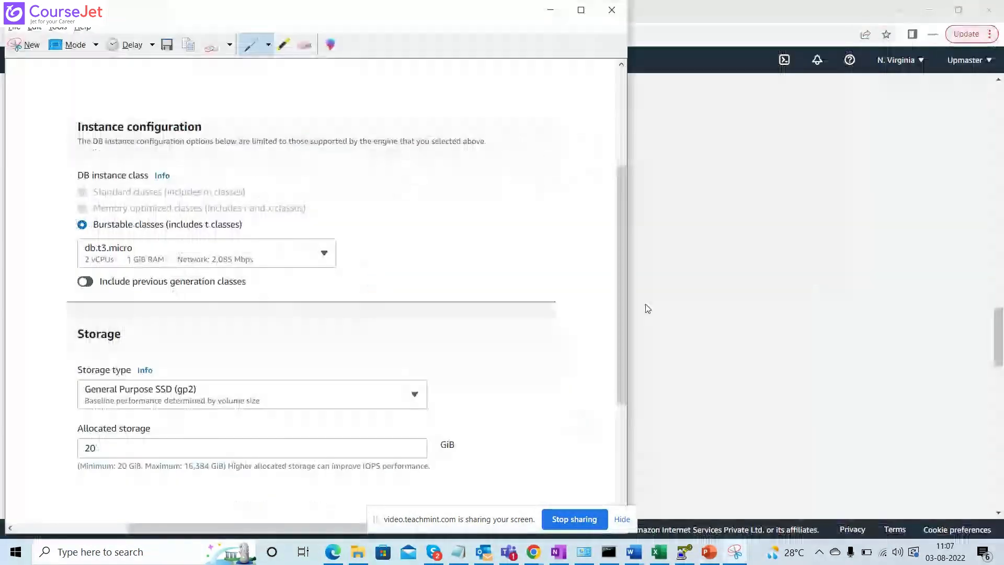
{"action": "left_click", "coordinate": [21, 46]}
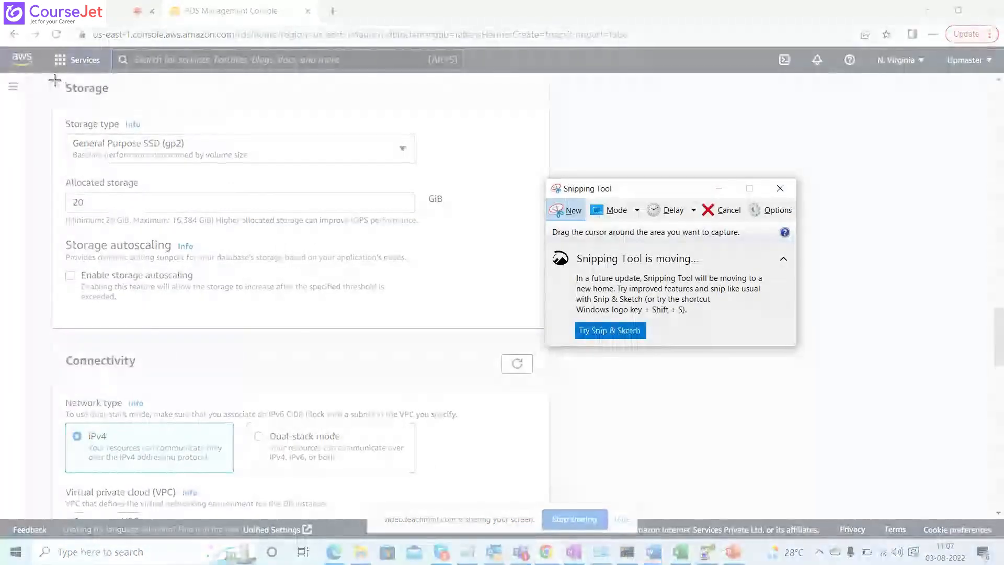
{"action": "left_click_drag", "start_coordinate": [54, 80], "coordinate": [552, 490]}
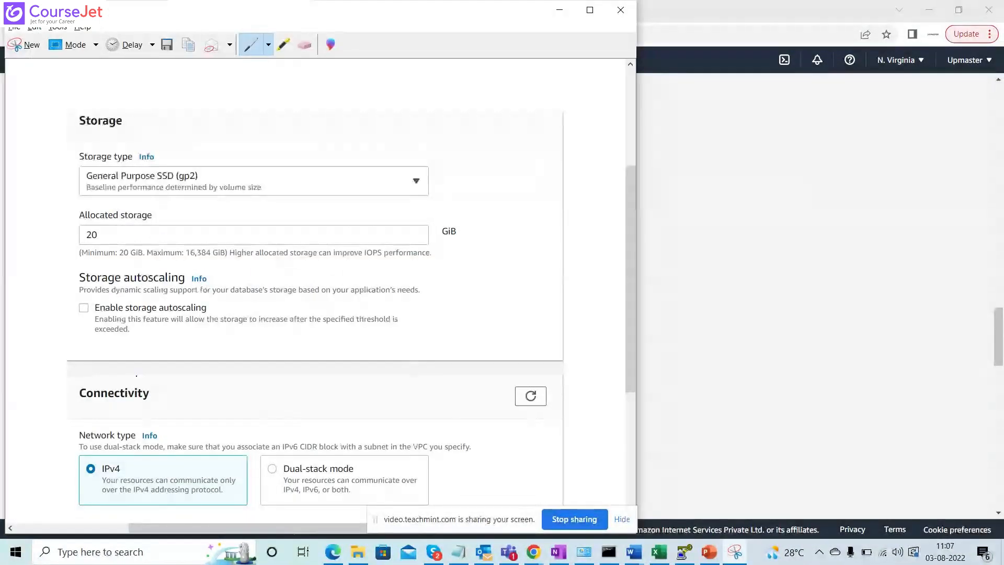
{"action": "right_click", "coordinate": [141, 377]}
{"action": "left_click", "coordinate": [166, 396]}
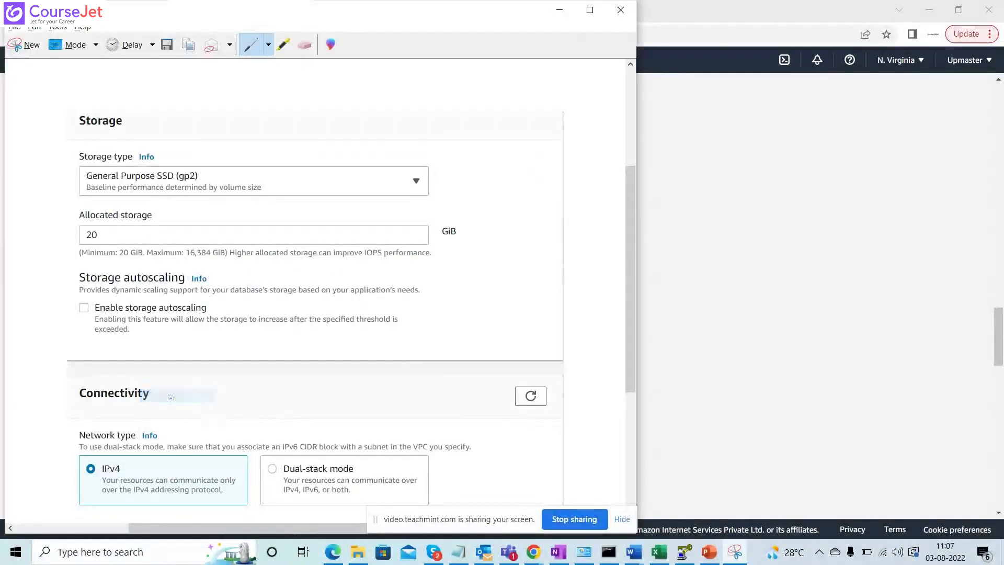
Step: Switch to PowerPoint and paste the Storage and Connectivity snip into slide 15's content placeholder
{"action": "key", "text": "alt+Tab"}
{"action": "key", "text": "alt+Tab"}
{"action": "key", "text": "alt+Tab"}
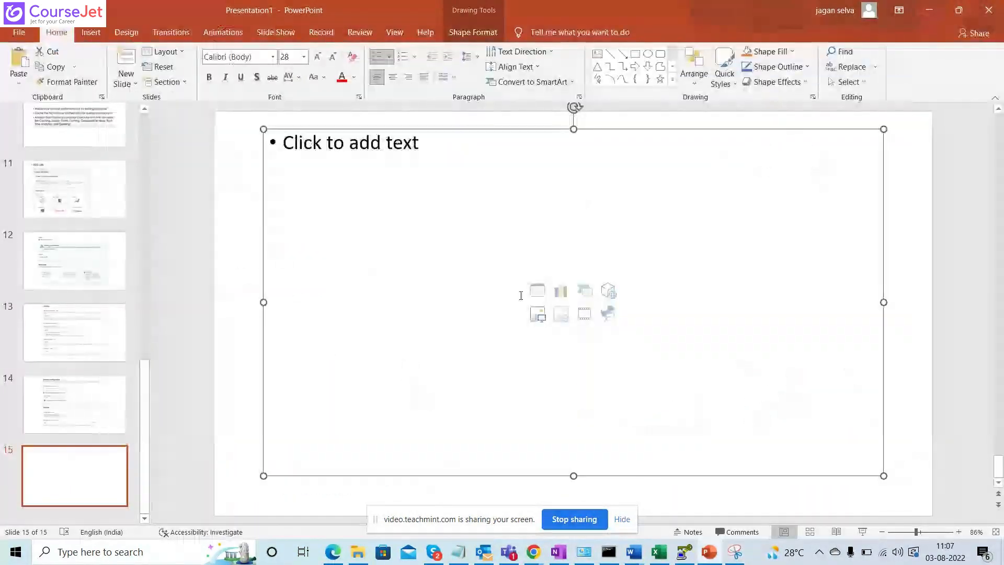
{"action": "left_click", "coordinate": [478, 231]}
{"action": "key", "text": "ctrl+v"}
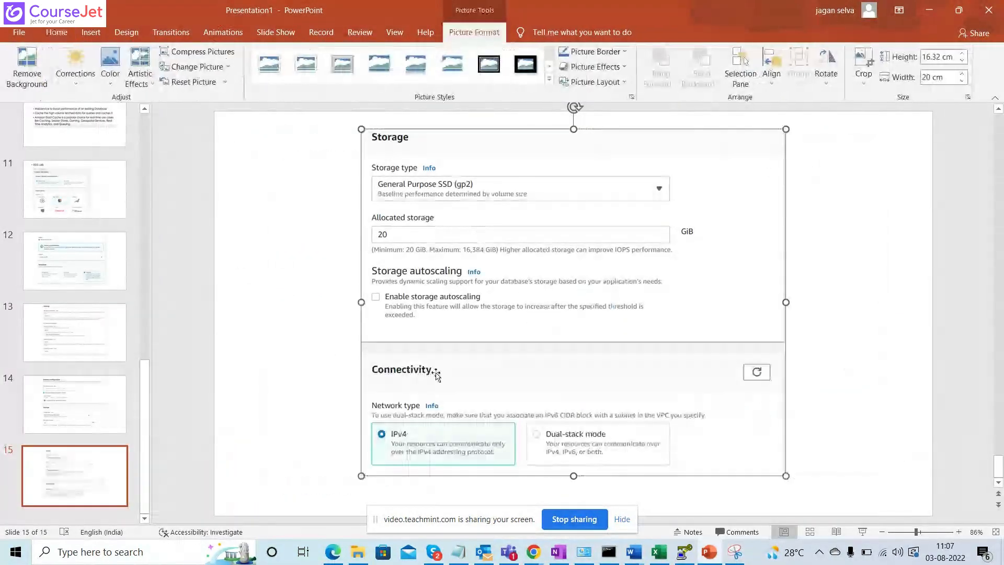
Step: Return to the RDS console, capture the Connectivity settings from VPC to existing VPC security groups with Snipping Tool, and copy the snip
{"action": "key", "text": "alt+Tab"}
{"action": "key", "text": "alt+Tab"}
{"action": "key", "text": "alt+Tab"}
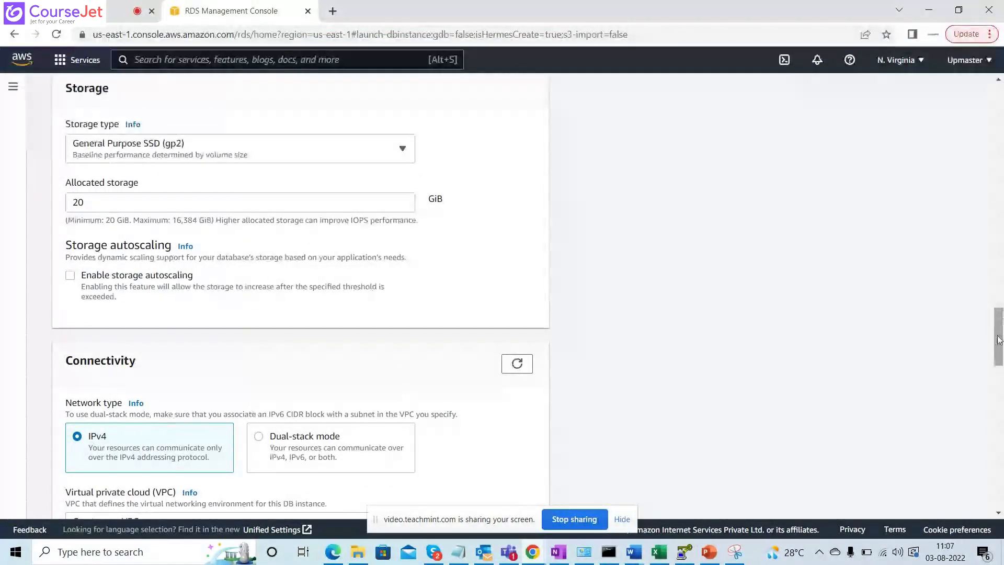
{"action": "left_click_drag", "start_coordinate": [999, 339], "coordinate": [1001, 393]}
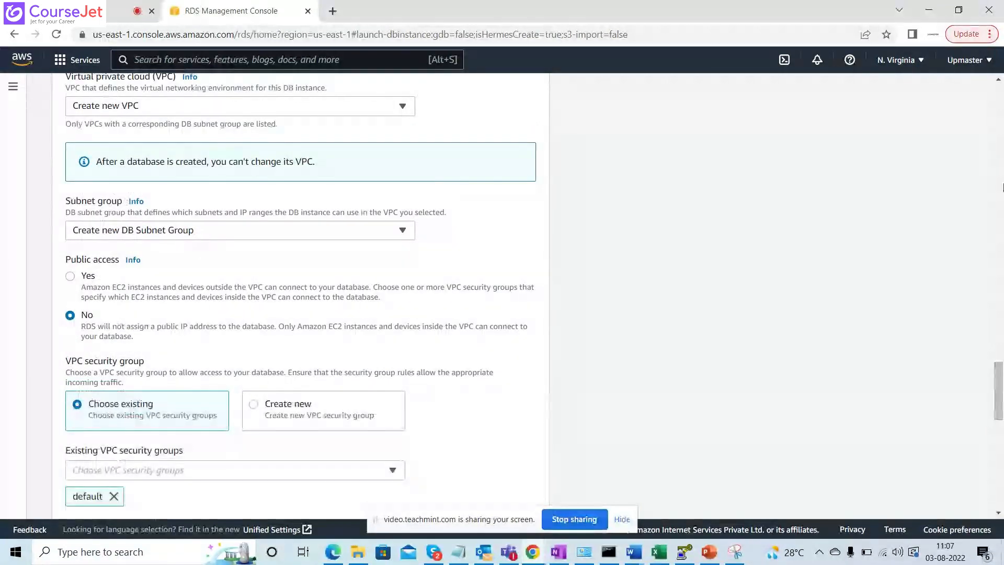
{"action": "left_click", "coordinate": [998, 81]}
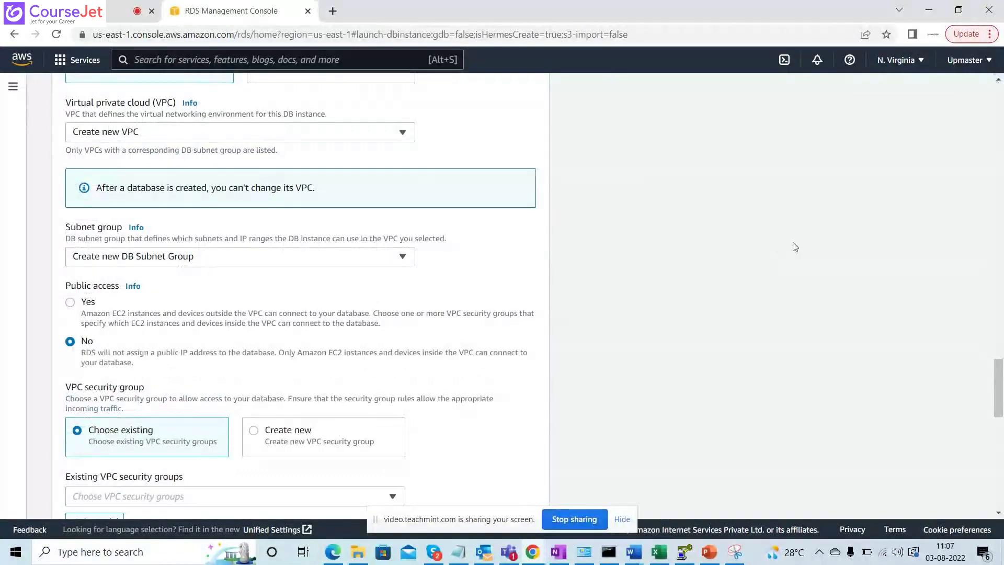
{"action": "left_click_drag", "start_coordinate": [999, 378], "coordinate": [999, 381]}
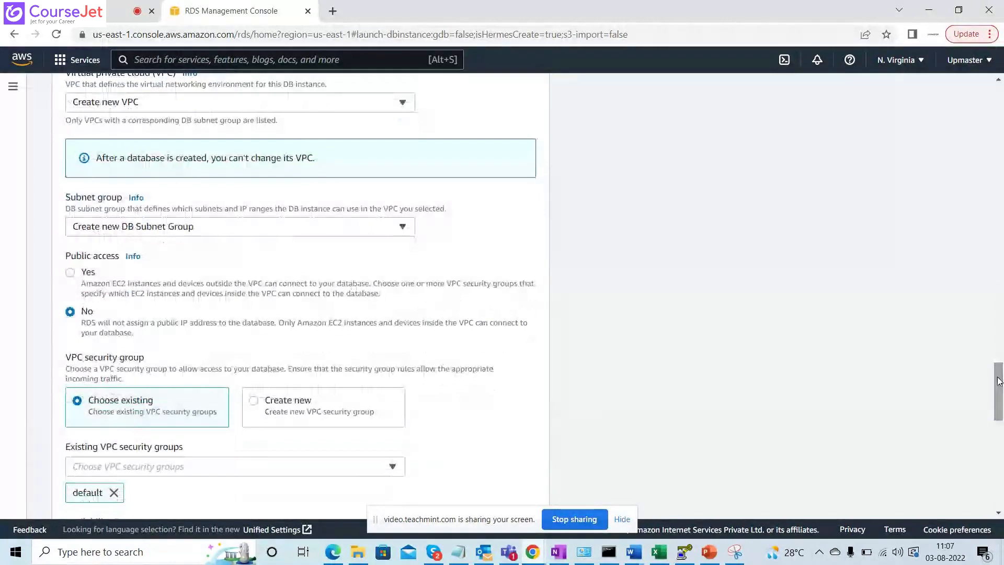
{"action": "key", "text": "alt+Tab"}
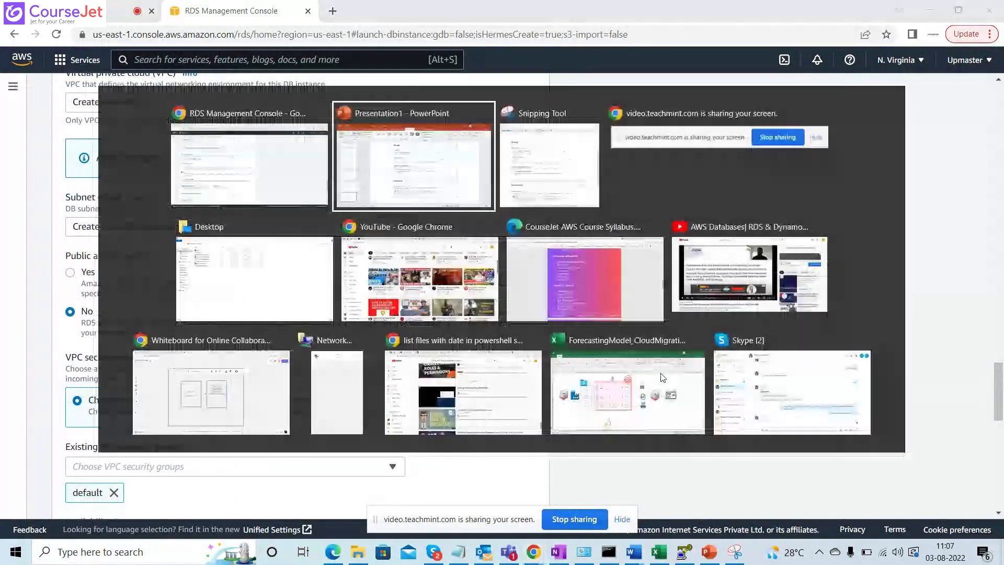
{"action": "key", "text": "alt+Tab"}
{"action": "left_click", "coordinate": [23, 45]}
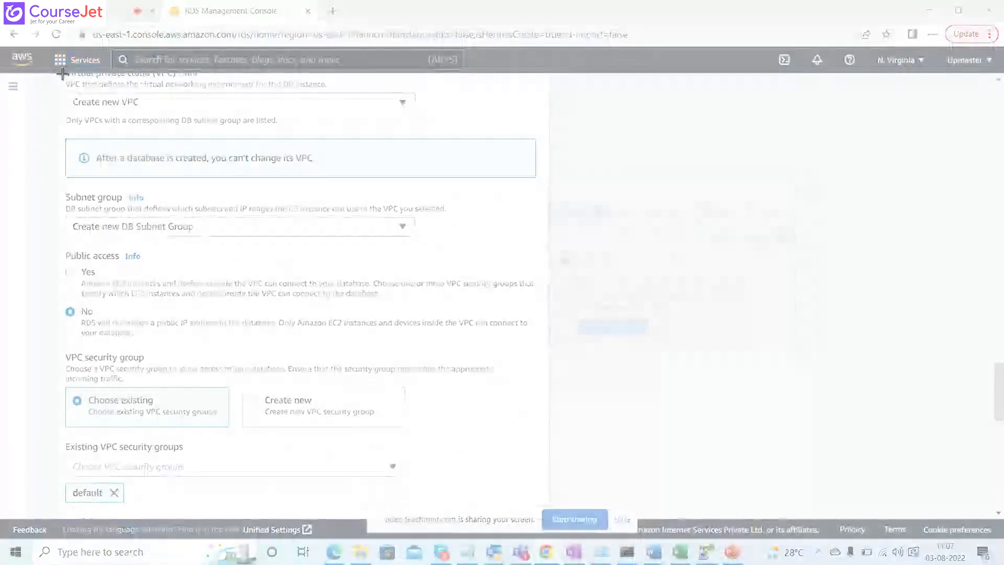
{"action": "left_click_drag", "start_coordinate": [62, 75], "coordinate": [549, 506]}
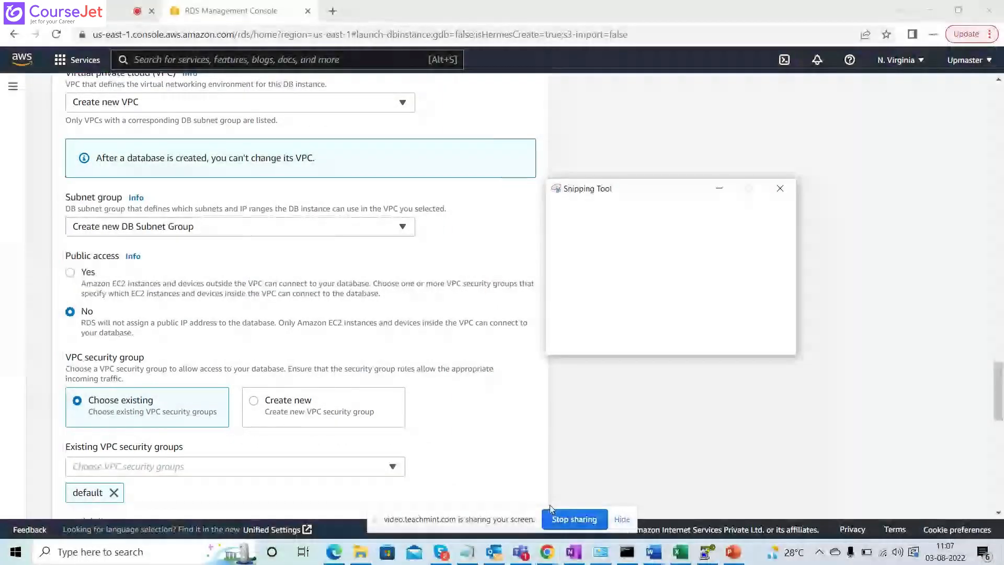
{"action": "right_click", "coordinate": [330, 296]}
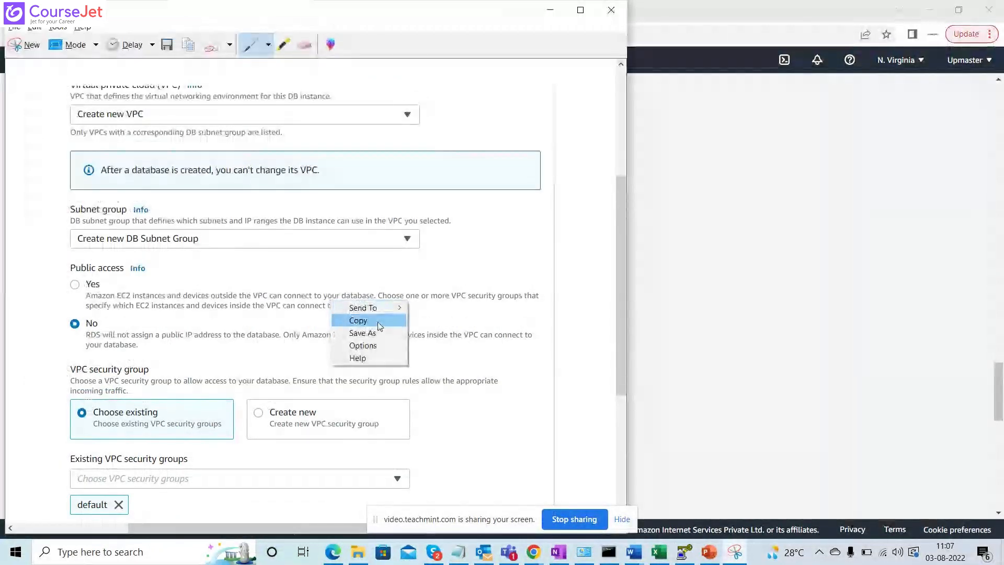
{"action": "left_click", "coordinate": [361, 319]}
Step: Switch to PowerPoint and add a new slide after slide 15
{"action": "key", "text": "alt+Tab"}
{"action": "key", "text": "alt+Tab"}
{"action": "key", "text": "alt+Tab"}
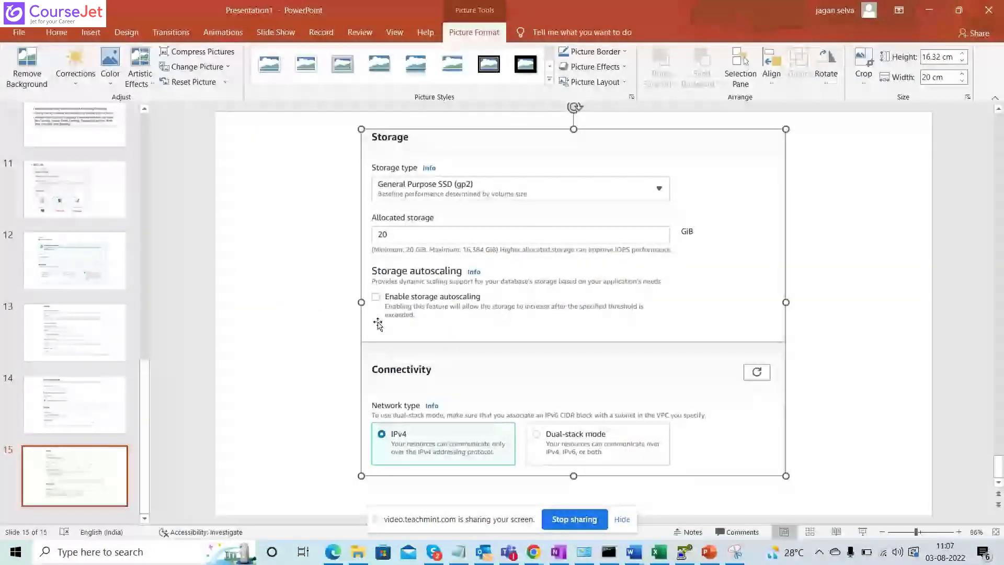
{"action": "right_click", "coordinate": [59, 461]}
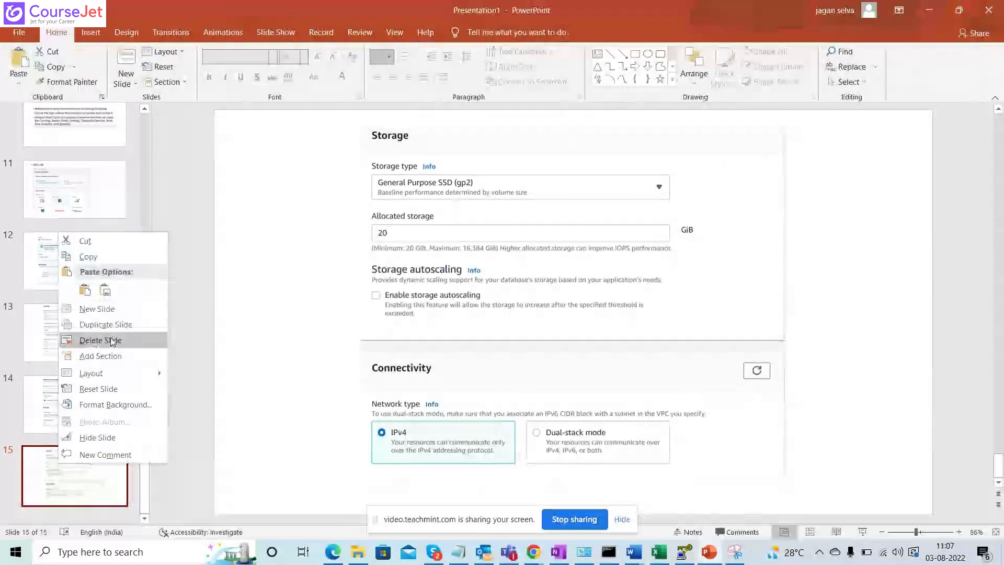
{"action": "left_click", "coordinate": [97, 308]}
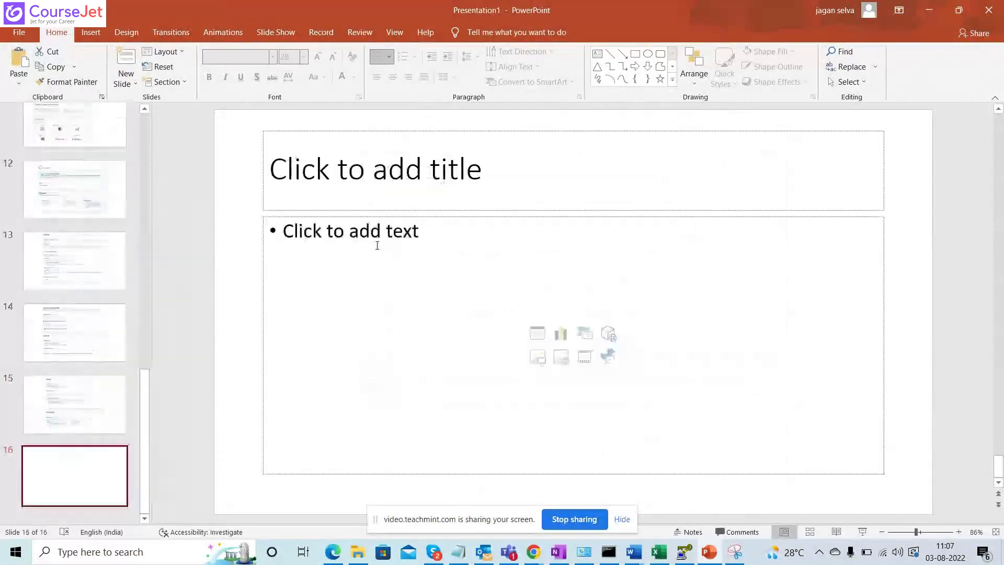
Step: Delete the empty title placeholder from slide 16
{"action": "left_click", "coordinate": [112, 467]}
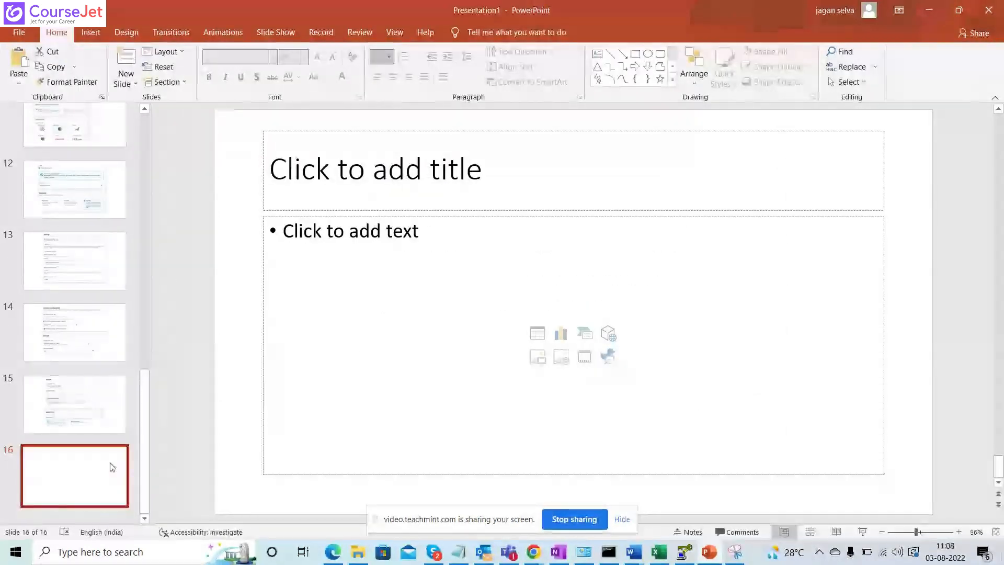
{"action": "left_click", "coordinate": [426, 149]}
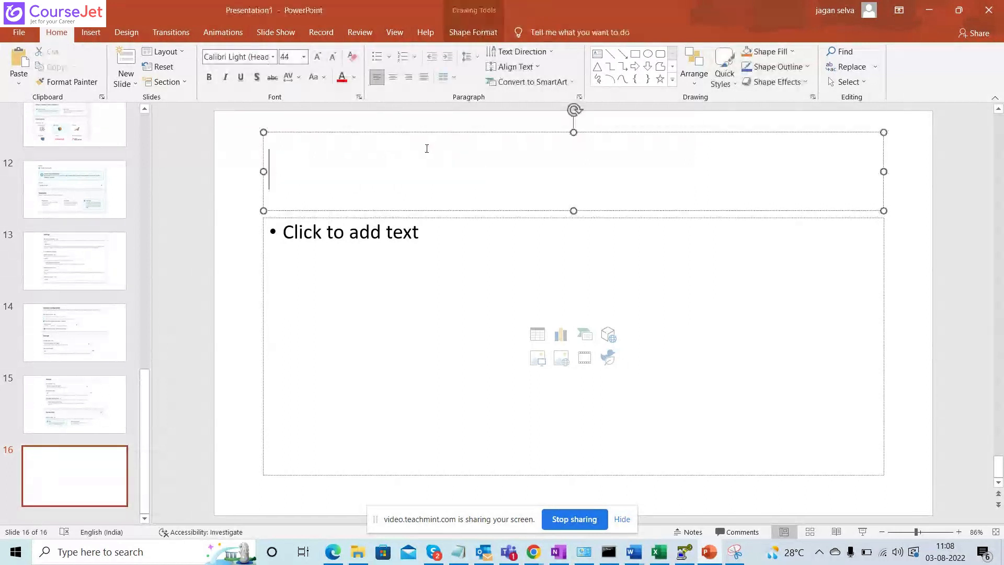
{"action": "left_click", "coordinate": [477, 132]}
{"action": "key", "text": "Delete"}
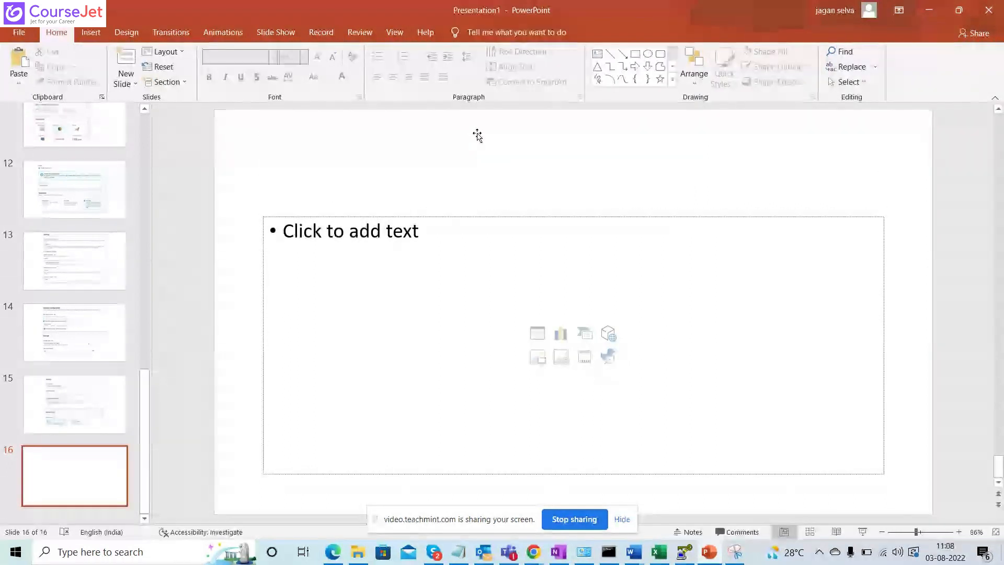
Step: Extend slide 16's content placeholder up to the slide's top edge and paste the VPC and security group snip into it
{"action": "left_click", "coordinate": [472, 277]}
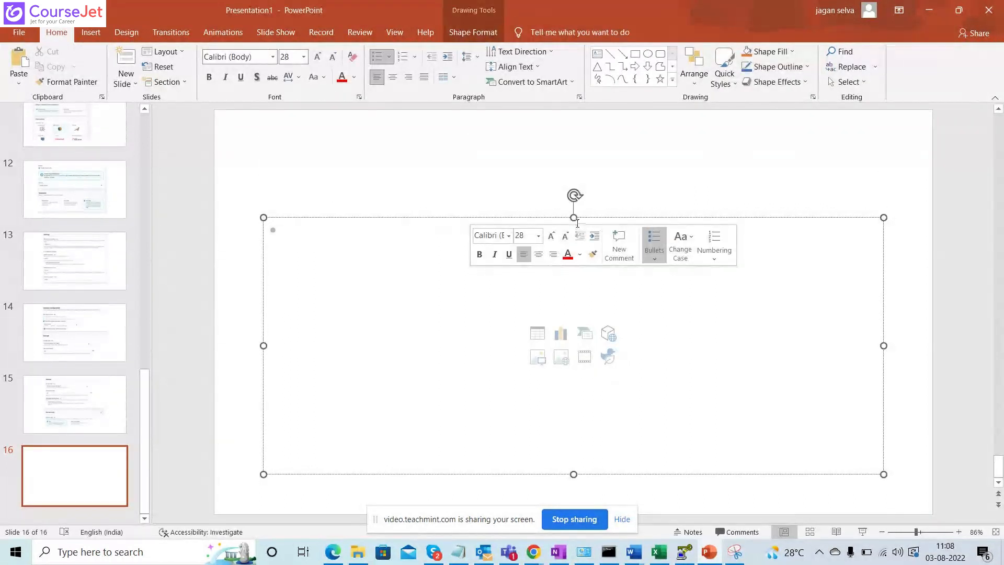
{"action": "left_click_drag", "start_coordinate": [573, 219], "coordinate": [573, 117]}
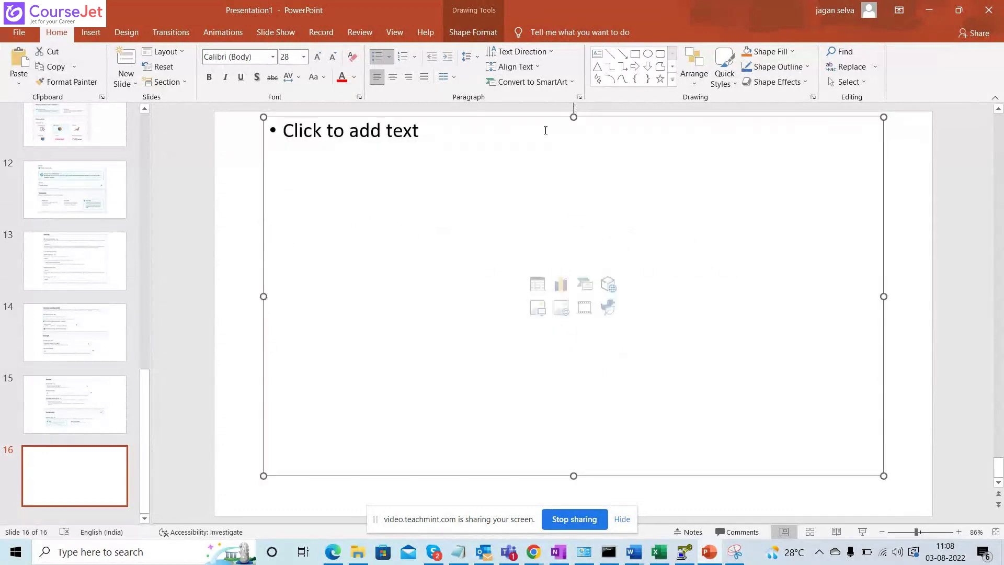
{"action": "key", "text": "ctrl+v"}
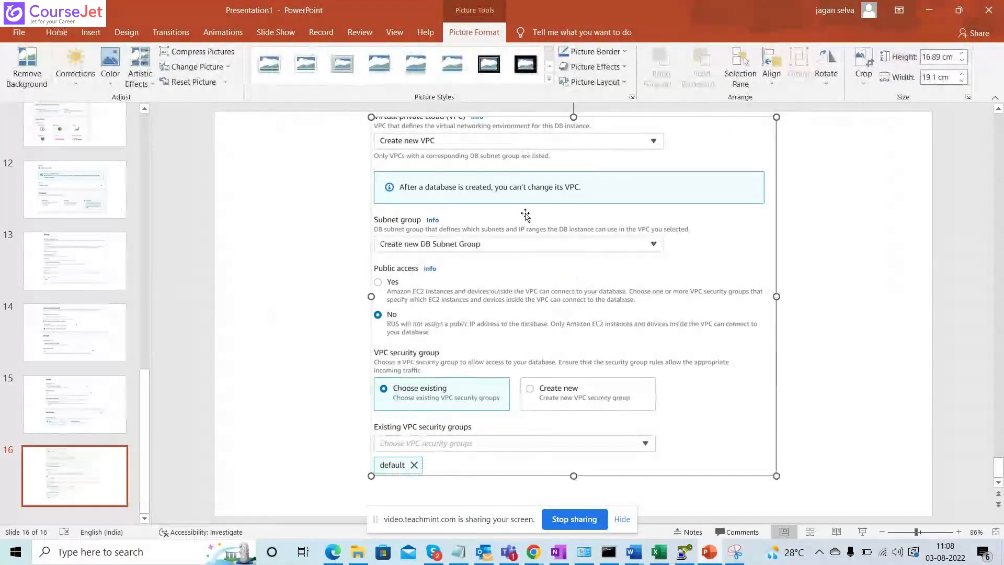
Step: Switch back to the RDS console and examine the existing VPC security groups, Availability Zone, and database authentication options
{"action": "key", "text": "alt+Tab"}
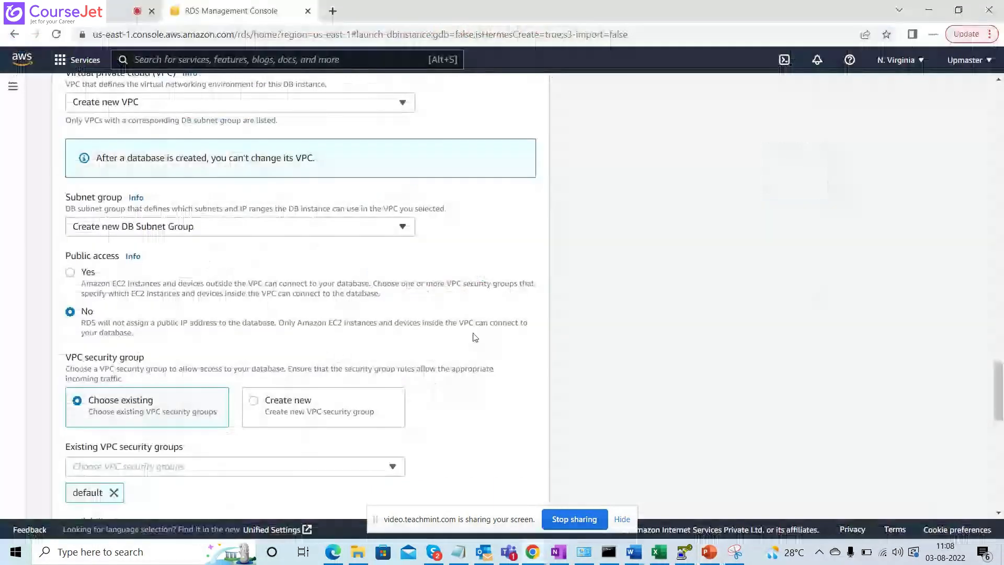
{"action": "left_click_drag", "start_coordinate": [999, 395], "coordinate": [1000, 409]}
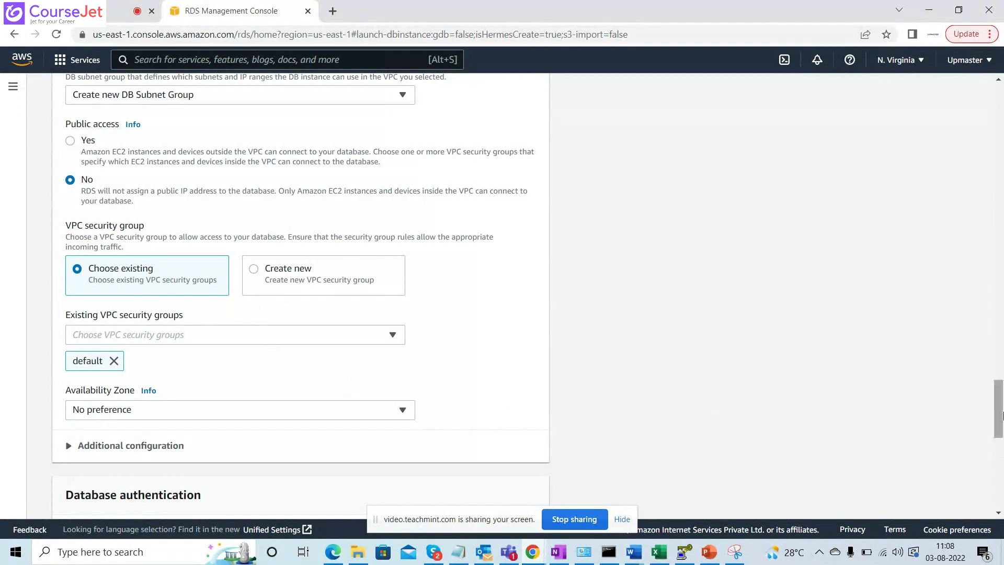
{"action": "mouse_move", "coordinate": [999, 415]}
{"action": "left_mouse_down"}
{"action": "mouse_move", "coordinate": [1001, 446]}
{"action": "mouse_move", "coordinate": [1001, 418]}
{"action": "left_mouse_up"}
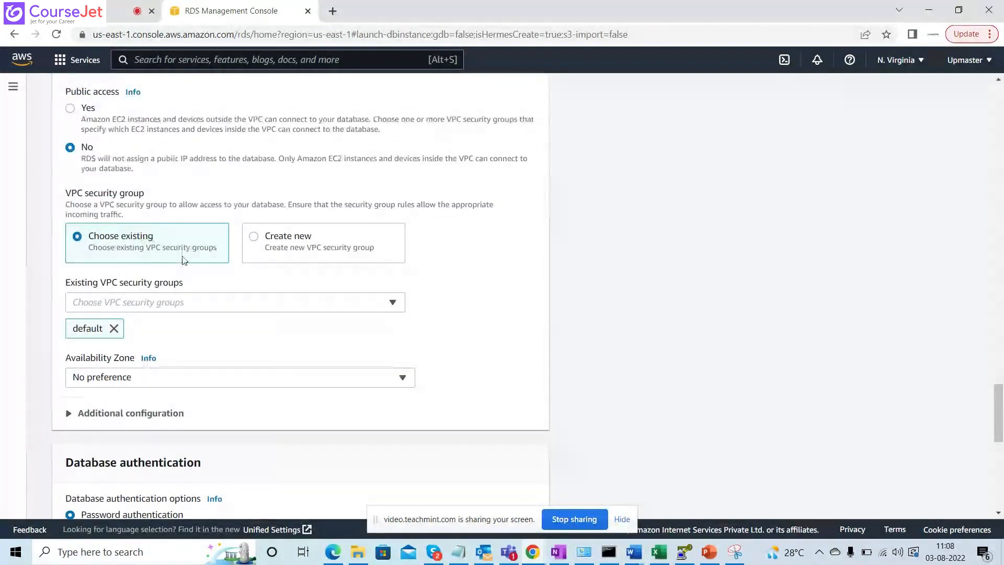
{"action": "left_click", "coordinate": [220, 310]}
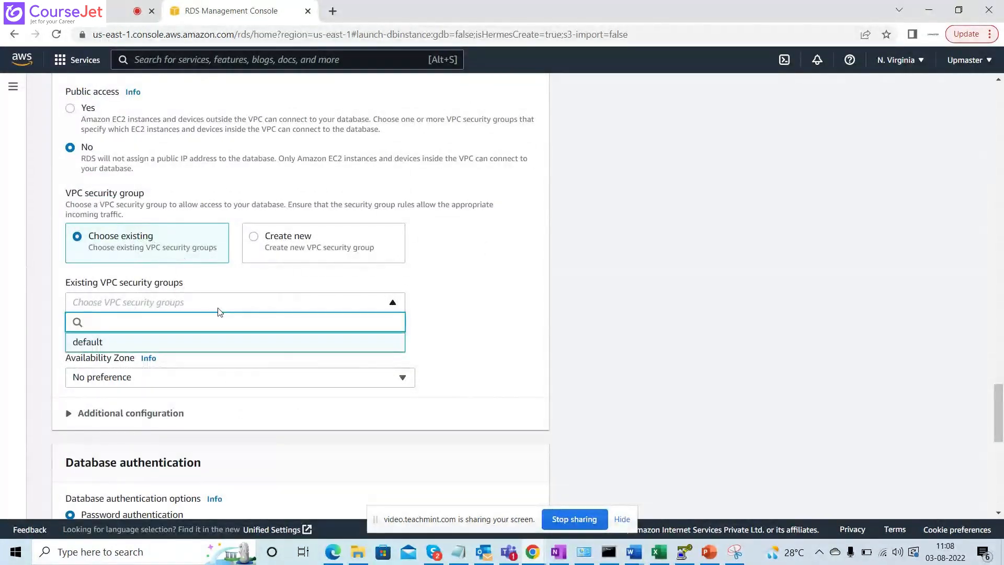
{"action": "left_click", "coordinate": [218, 309]}
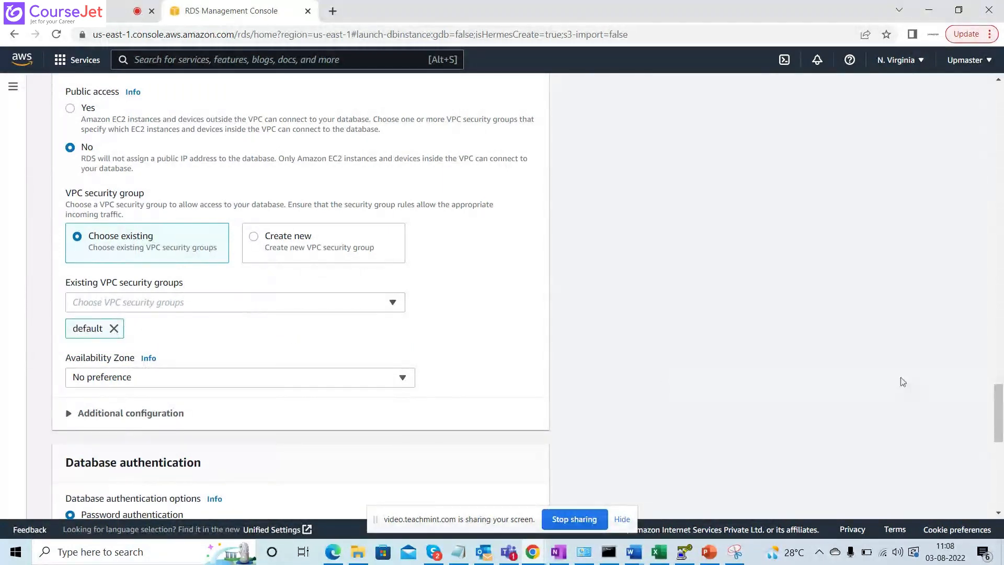
{"action": "scroll", "coordinate": [999, 410], "scroll_direction": "down", "scroll_amount": 1}
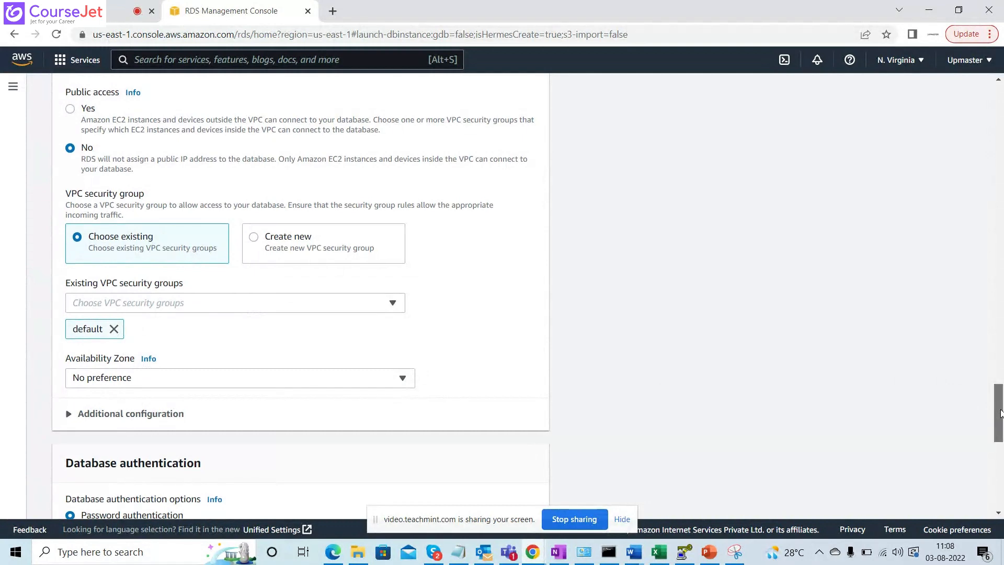
{"action": "scroll", "coordinate": [999, 418], "scroll_direction": "down", "scroll_amount": 1}
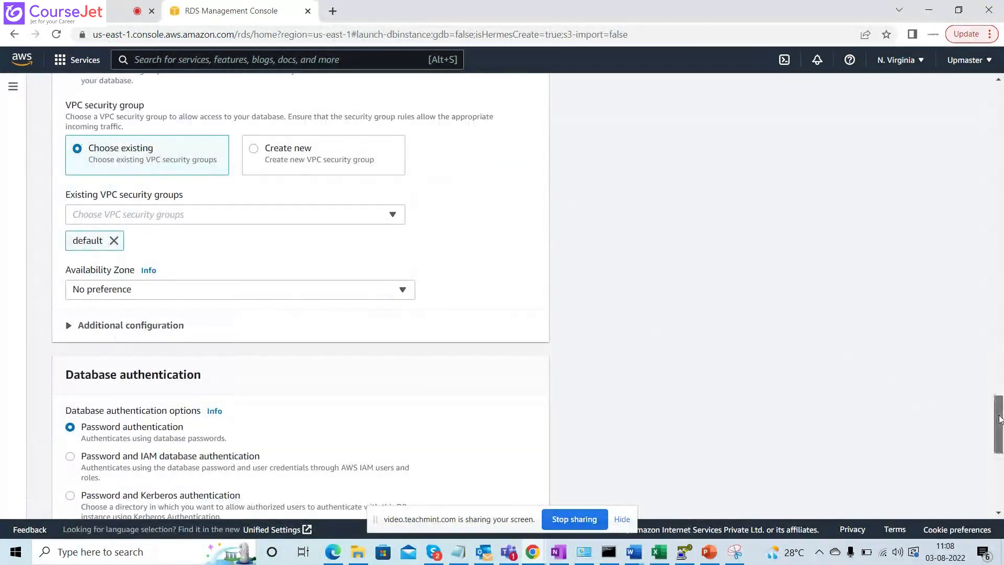
{"action": "scroll", "coordinate": [999, 428], "scroll_direction": "down", "scroll_amount": 1}
{"action": "scroll", "coordinate": [1001, 444], "scroll_direction": "down", "scroll_amount": 5}
{"action": "scroll", "coordinate": [1001, 460], "scroll_direction": "up", "scroll_amount": 1}
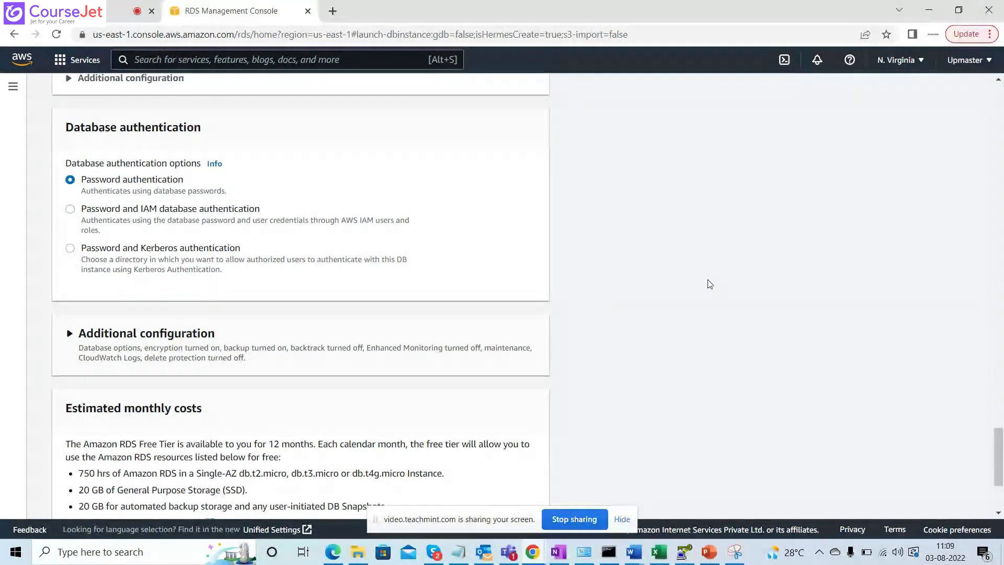
Step: Review the free-tier storage and backup allowances under Estimated monthly costs and create the database
{"action": "left_click_drag", "start_coordinate": [1000, 465], "coordinate": [1001, 487]}
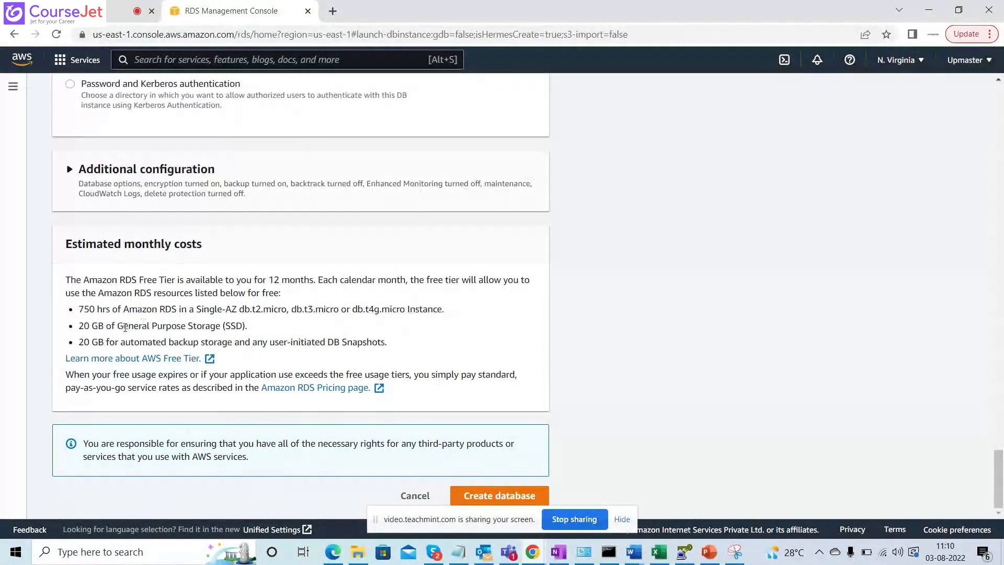
{"action": "left_click_drag", "start_coordinate": [125, 328], "coordinate": [250, 328]}
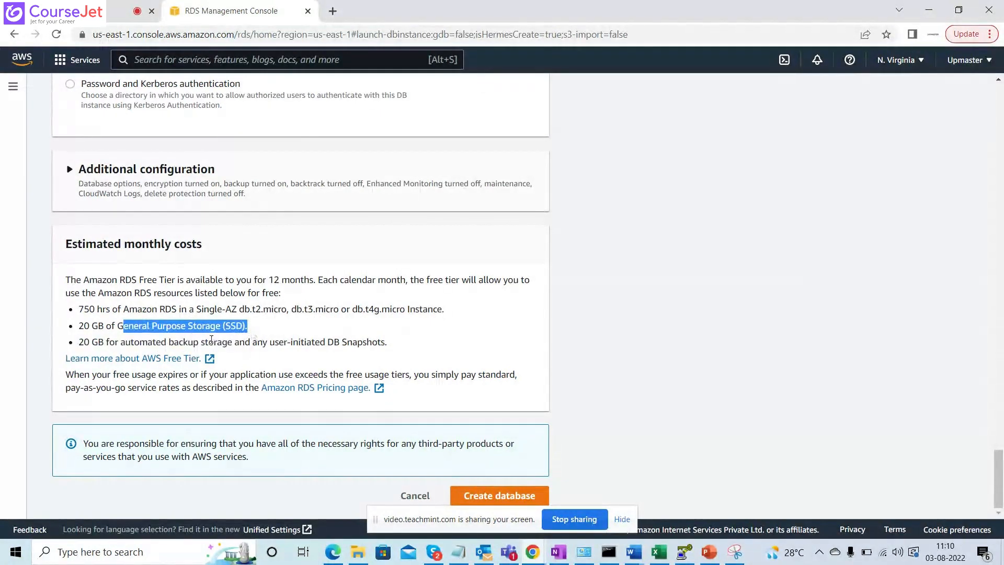
{"action": "left_click_drag", "start_coordinate": [100, 344], "coordinate": [313, 344]}
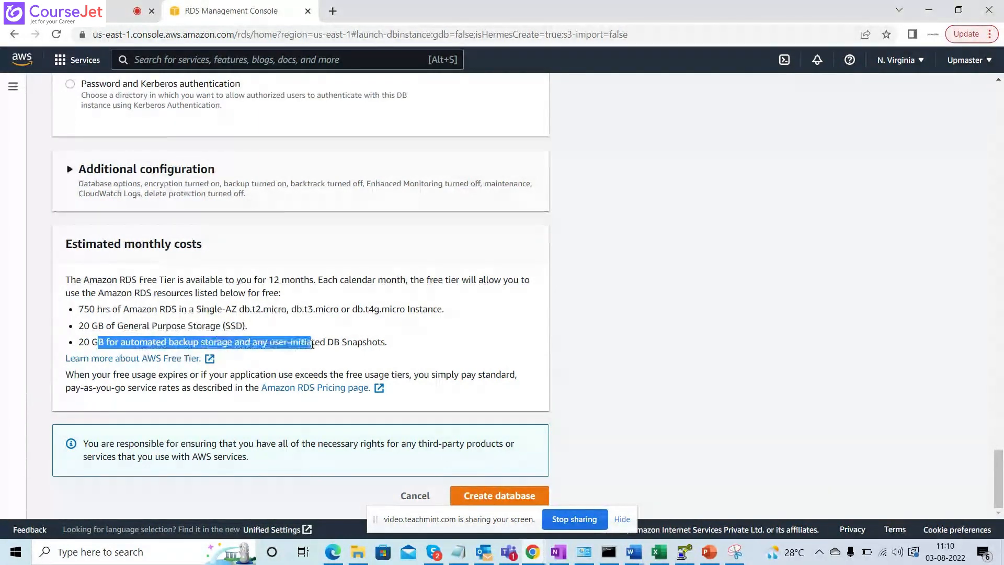
{"action": "left_click", "coordinate": [405, 341]}
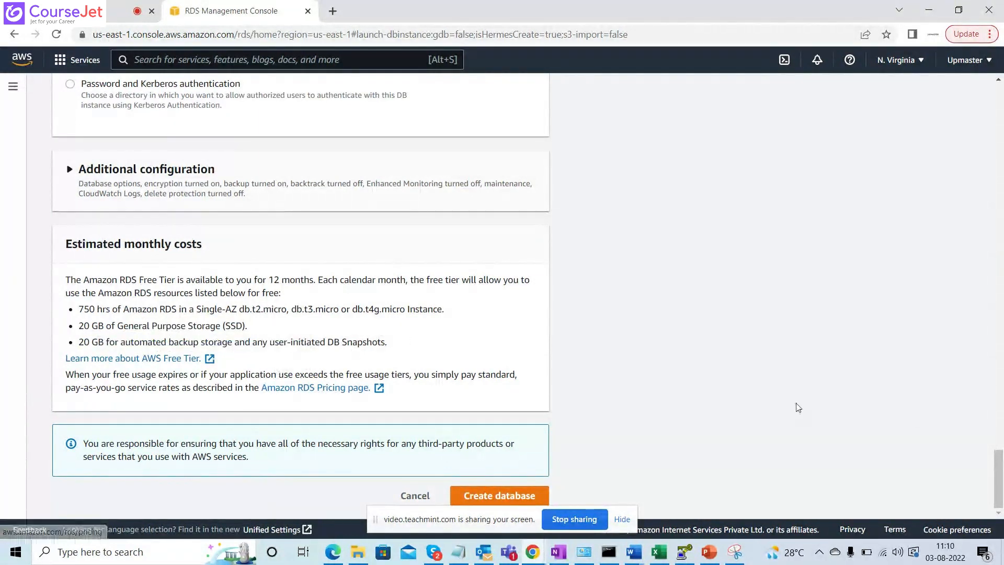
{"action": "left_click", "coordinate": [487, 499]}
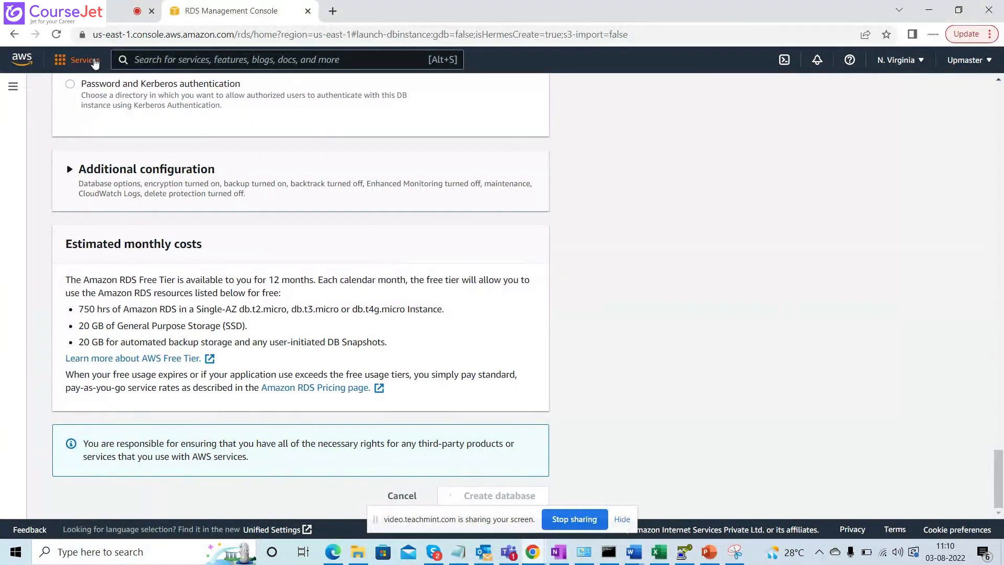
Step: Open the EC2 console in a new browser tab from the recently visited services and switch to it
{"action": "left_click", "coordinate": [79, 59]}
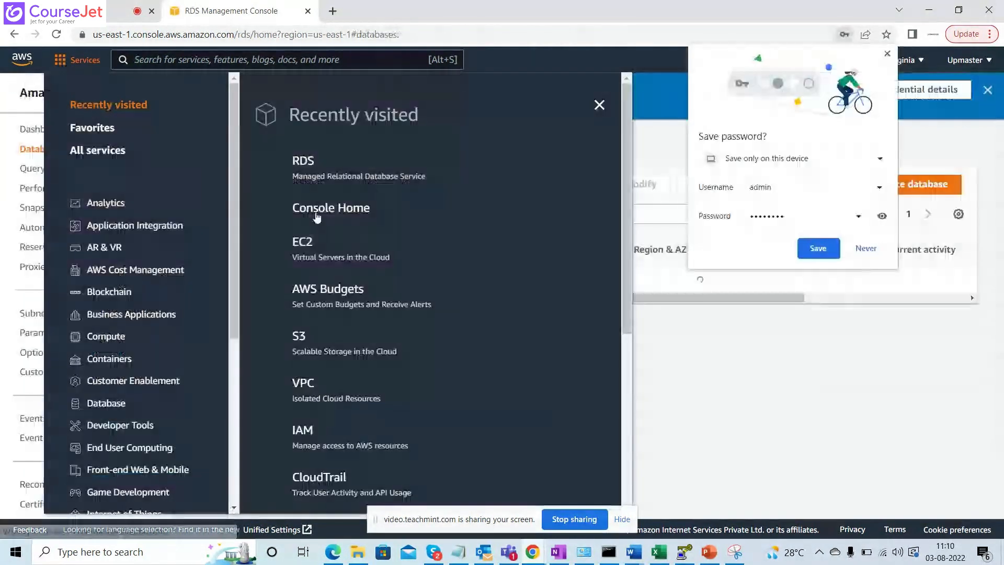
{"action": "right_click", "coordinate": [301, 249]}
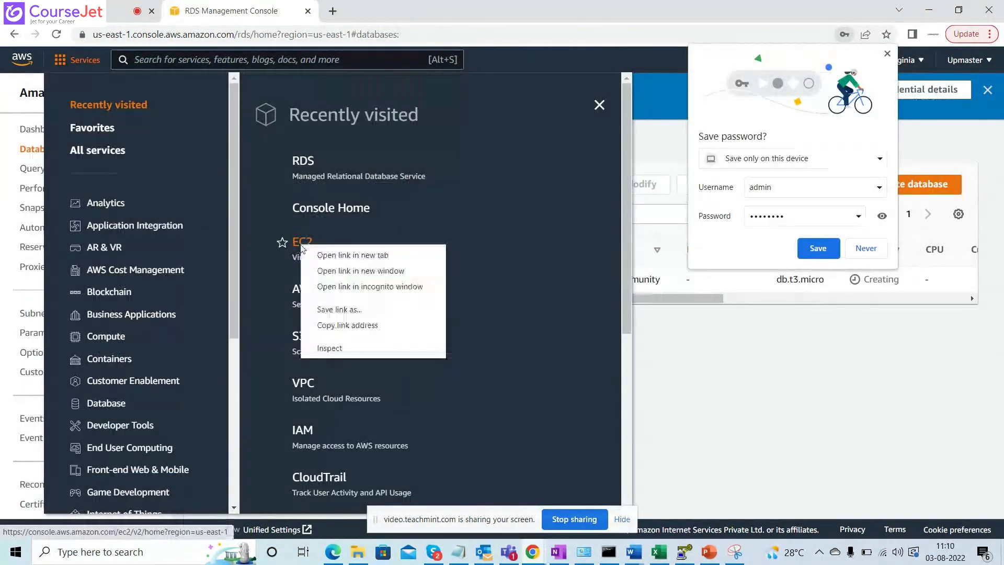
{"action": "left_click", "coordinate": [318, 255]}
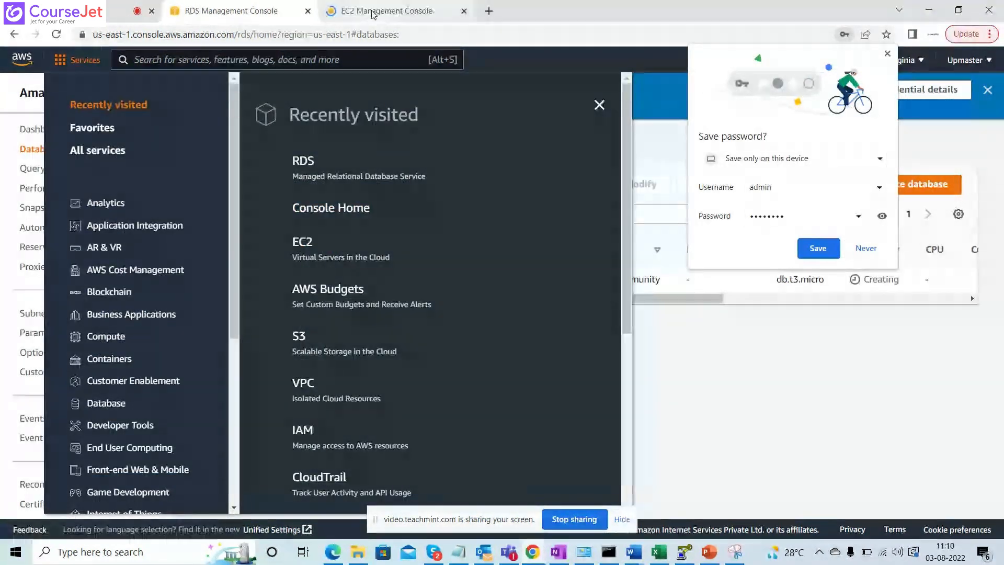
{"action": "left_click", "coordinate": [386, 10]}
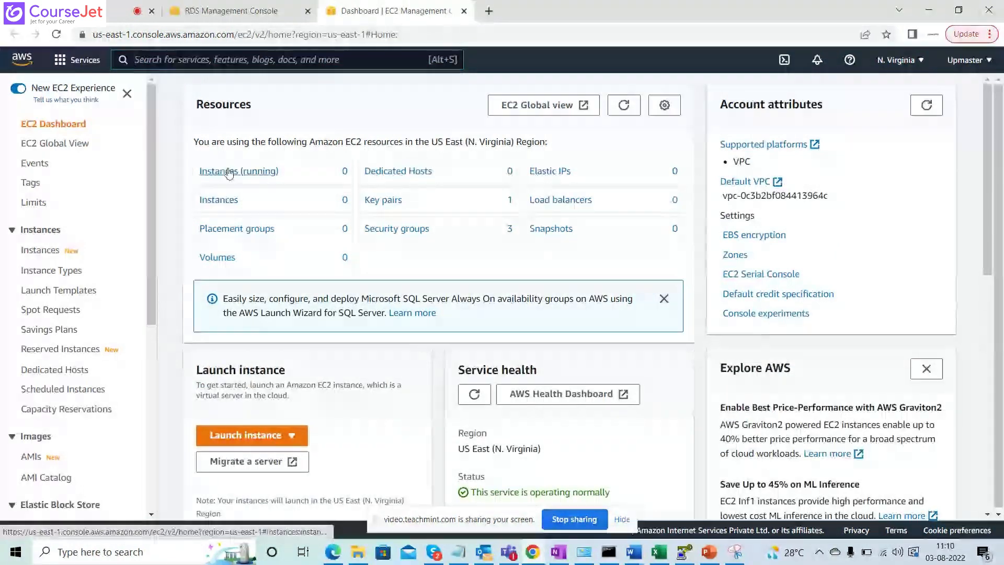
Step: From the running instances list, start launching an instance with the 64-bit (x86) Amazon Linux 2 AMI (HVM) - Kernel 5.10
{"action": "left_click", "coordinate": [228, 172]}
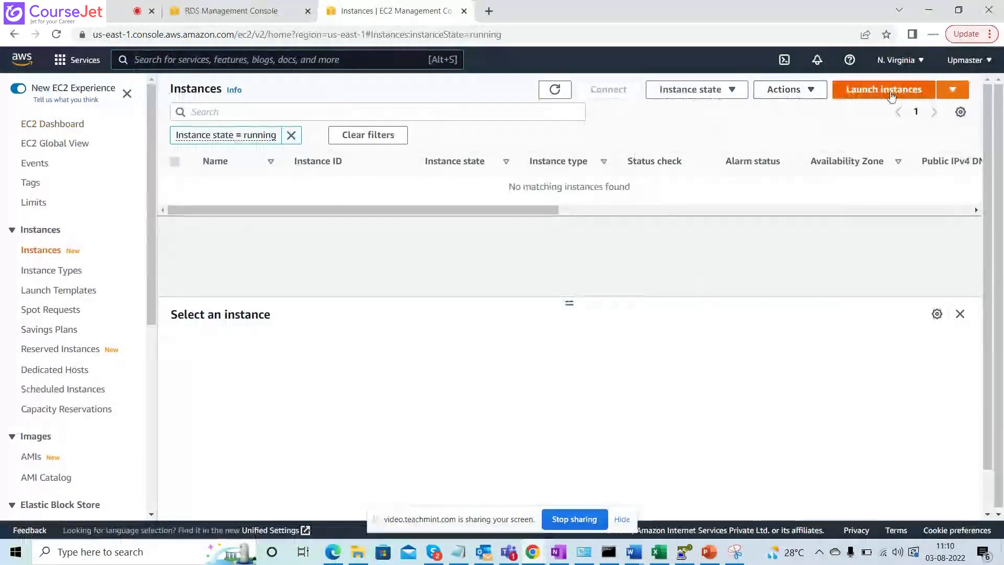
{"action": "left_click", "coordinate": [891, 93]}
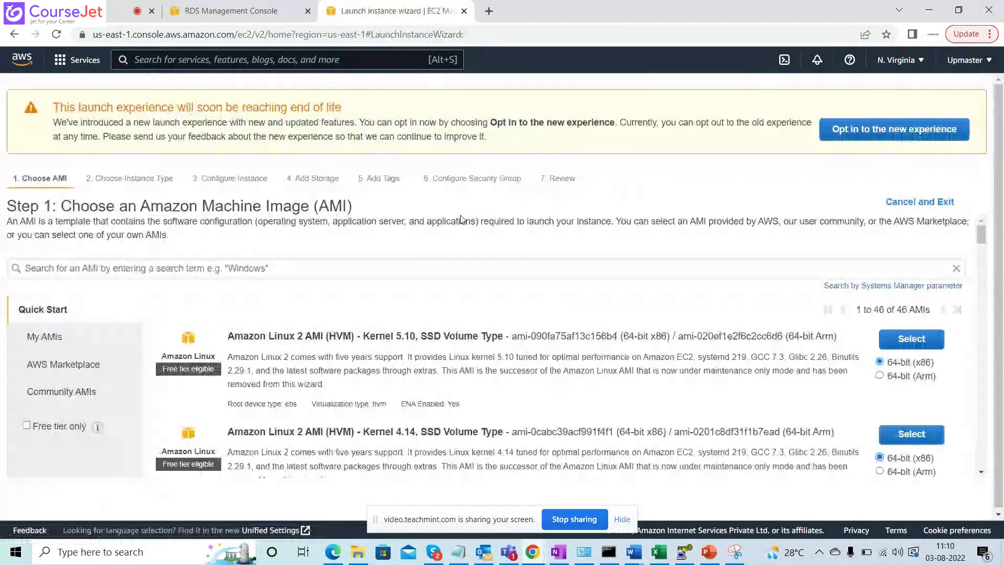
{"action": "left_click", "coordinate": [911, 340]}
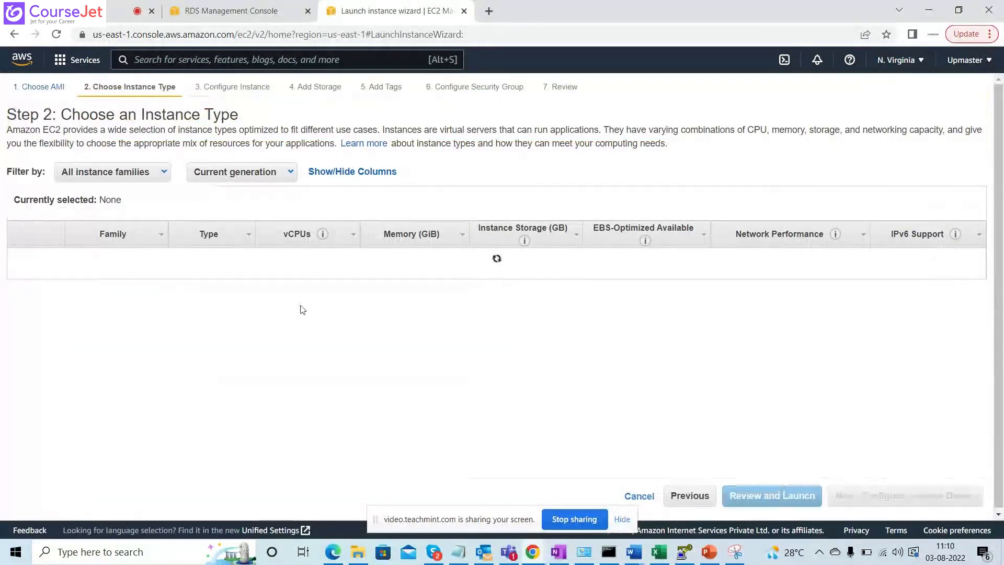
Step: Examine the instance family and generation filters and browse the list of available EC2 instance types
{"action": "left_click", "coordinate": [138, 177]}
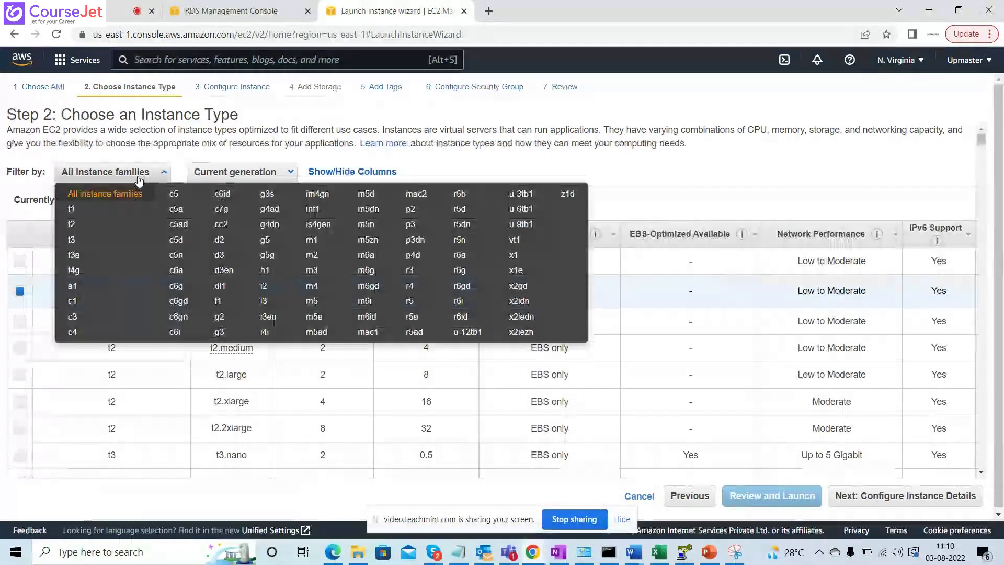
{"action": "left_click", "coordinate": [139, 181]}
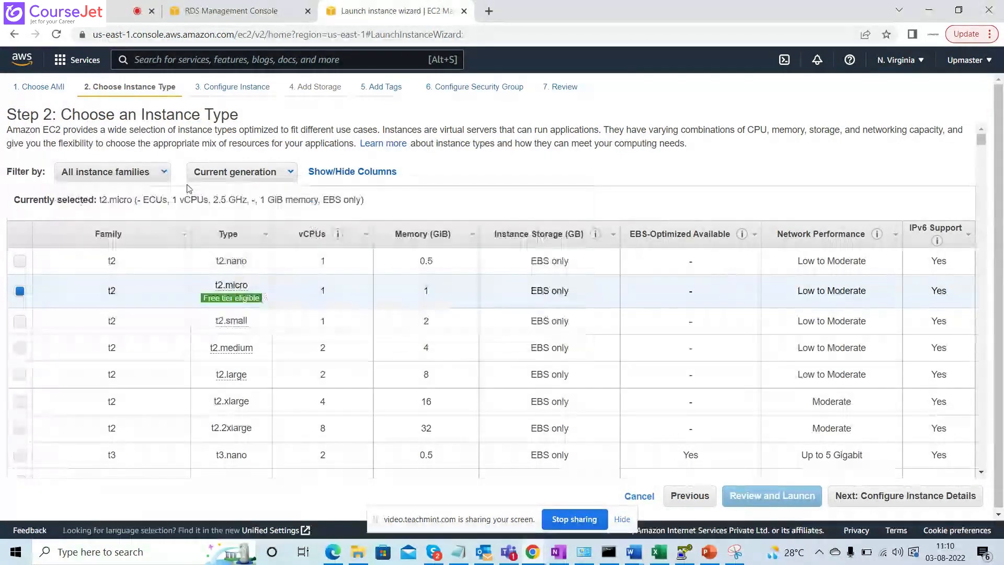
{"action": "left_click", "coordinate": [276, 181]}
{"action": "left_click", "coordinate": [277, 182]}
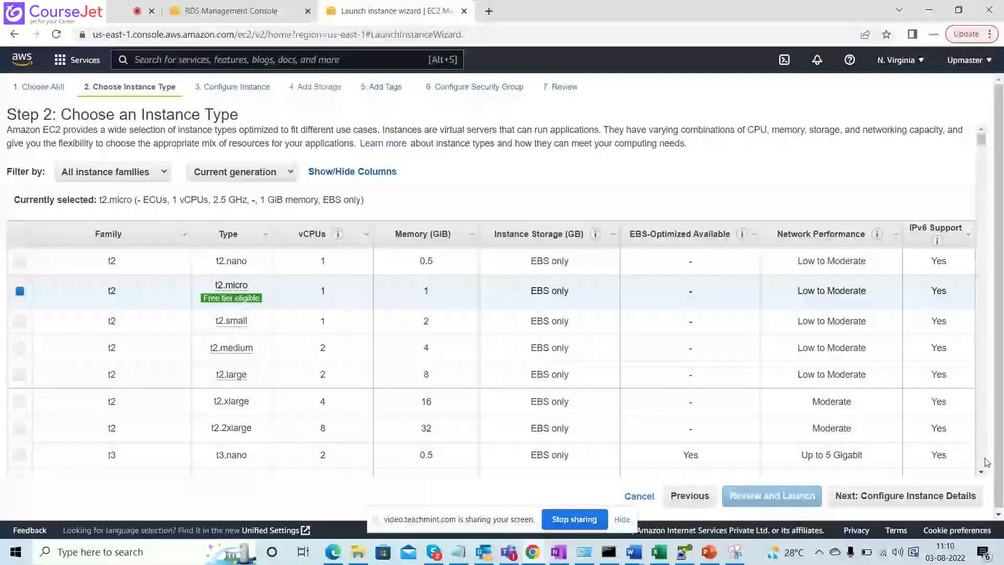
{"action": "scroll", "coordinate": [985, 462], "scroll_direction": "down", "scroll_amount": 8}
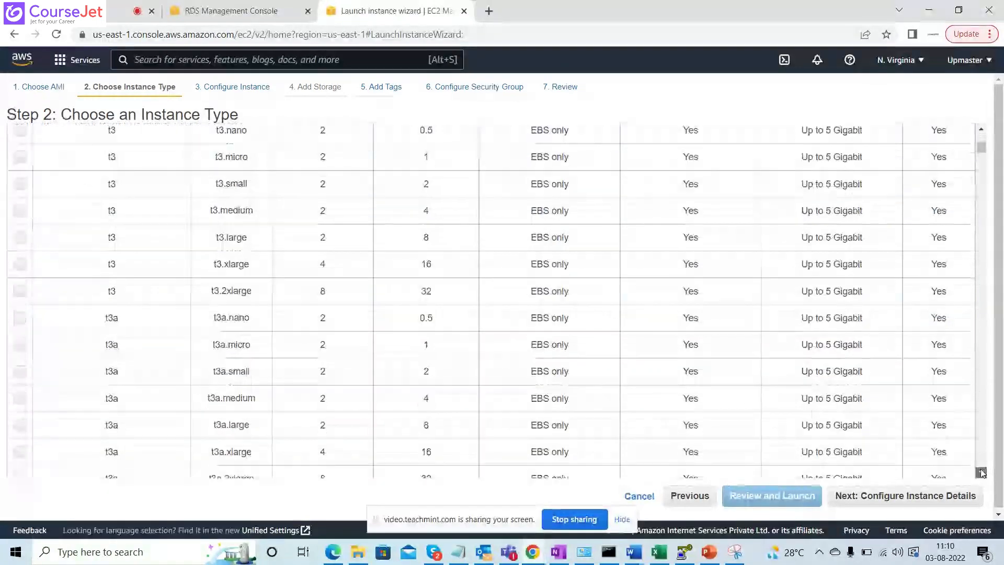
{"action": "scroll", "coordinate": [981, 473], "scroll_direction": "down", "scroll_amount": 7}
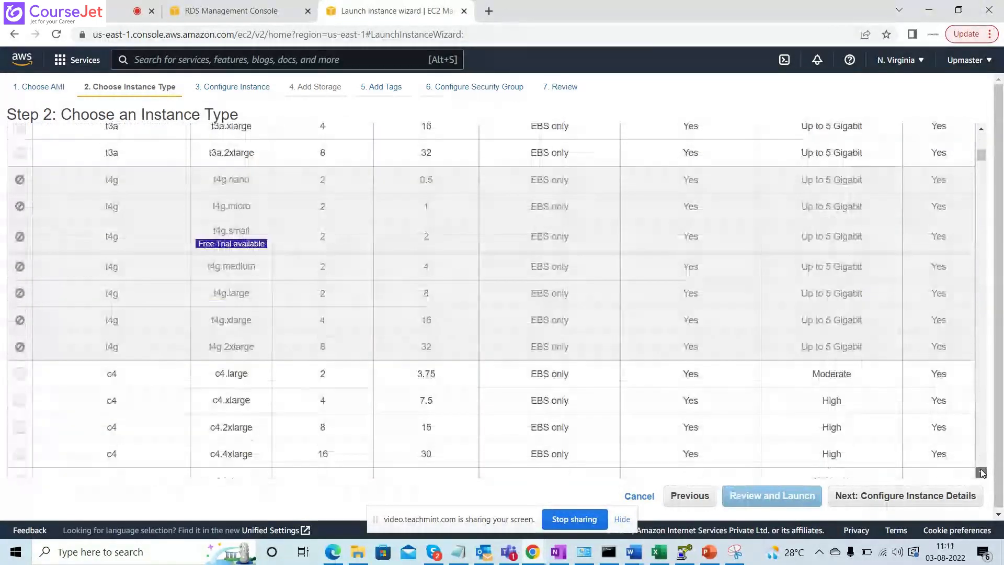
{"action": "scroll", "coordinate": [980, 472], "scroll_direction": "down", "scroll_amount": 1}
{"action": "mouse_move", "coordinate": [225, 162]}
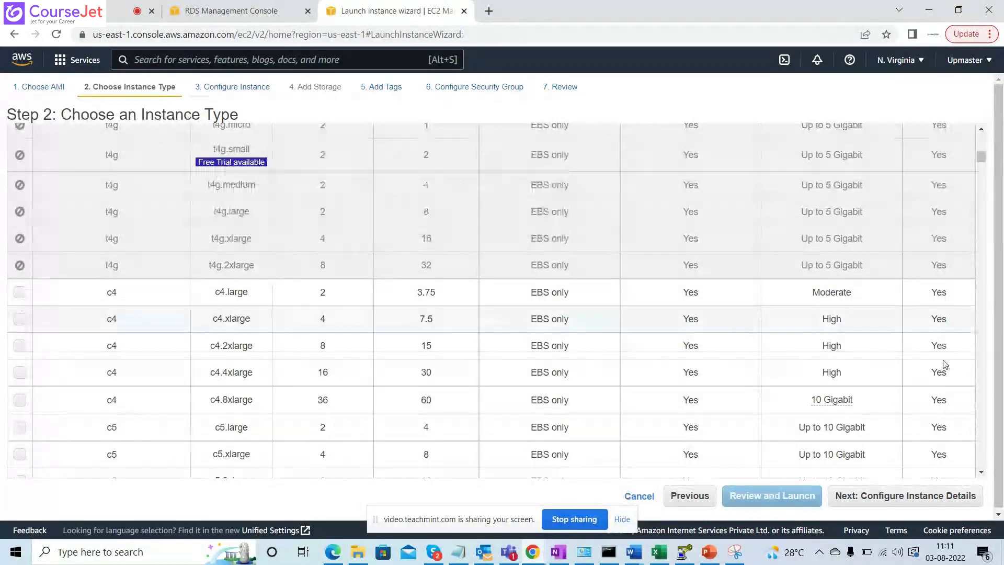
{"action": "scroll", "coordinate": [982, 475], "scroll_direction": "down", "scroll_amount": 3}
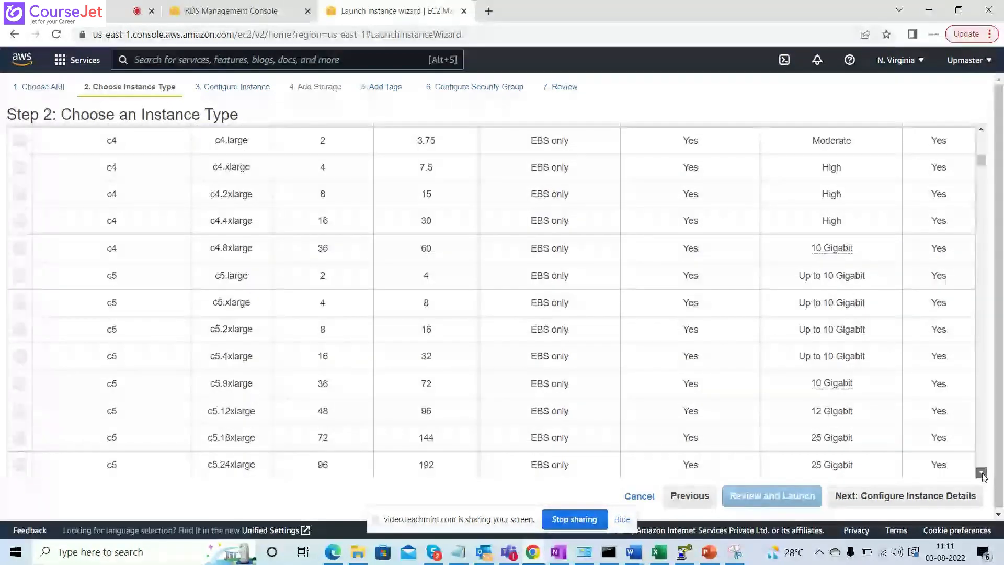
{"action": "scroll", "coordinate": [982, 474], "scroll_direction": "down", "scroll_amount": 4}
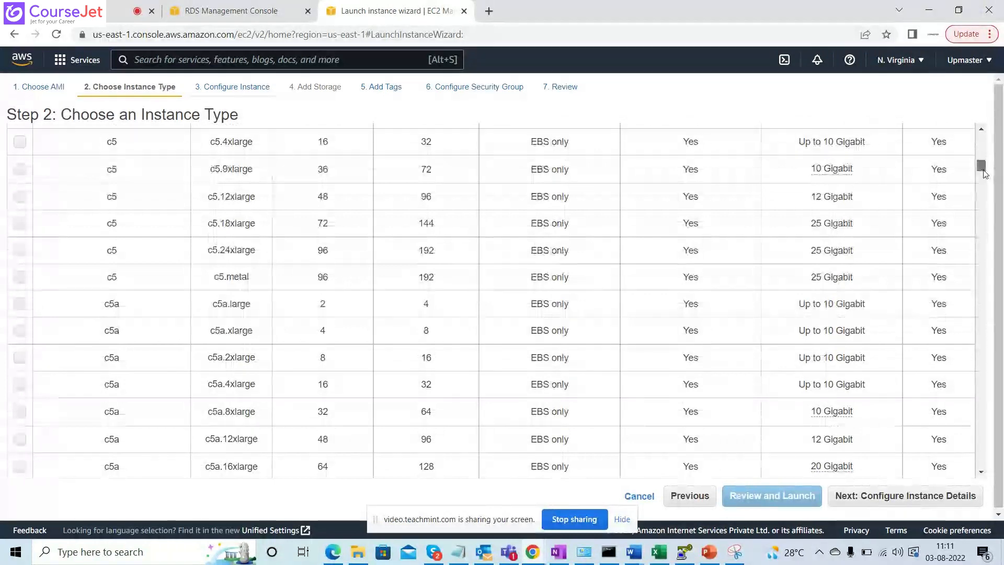
{"action": "left_click_drag", "start_coordinate": [985, 174], "coordinate": [987, 145]}
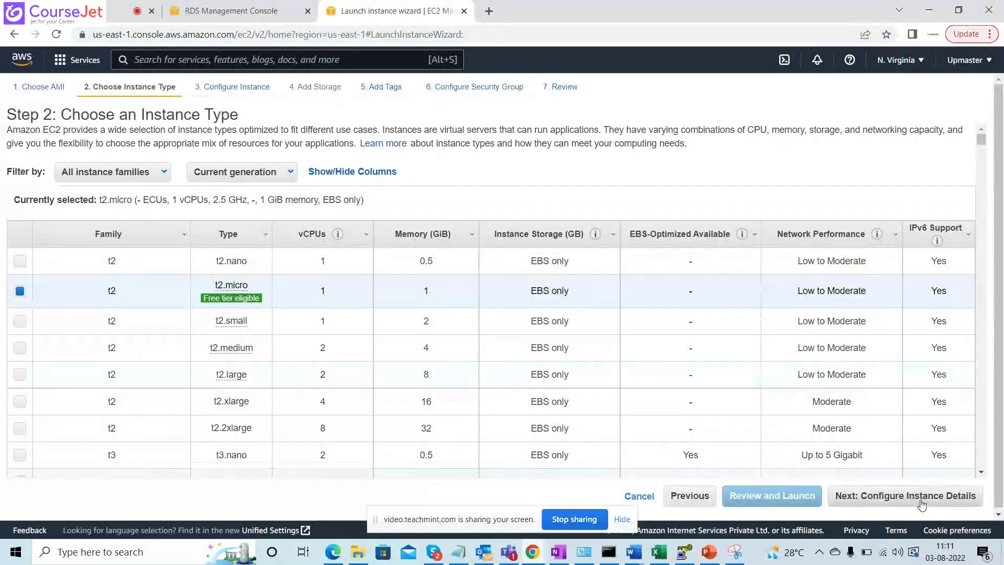
Step: Keep the t2.micro type and configure the instance details with network vpc-05ad9d28bde7f2f92 and Auto-assign Public IP set to Enable
{"action": "left_click", "coordinate": [922, 505]}
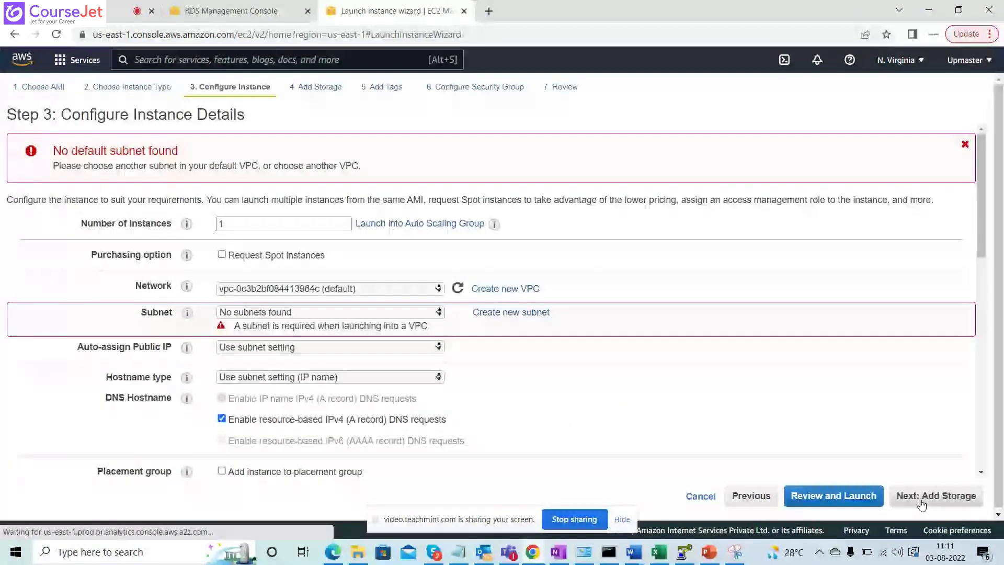
{"action": "left_click", "coordinate": [325, 289]}
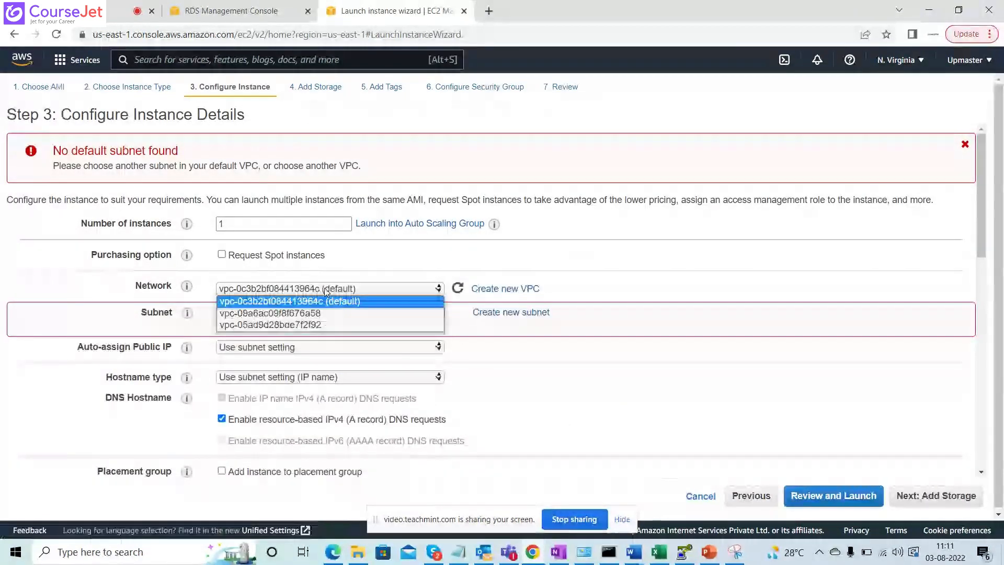
{"action": "left_click", "coordinate": [318, 325]}
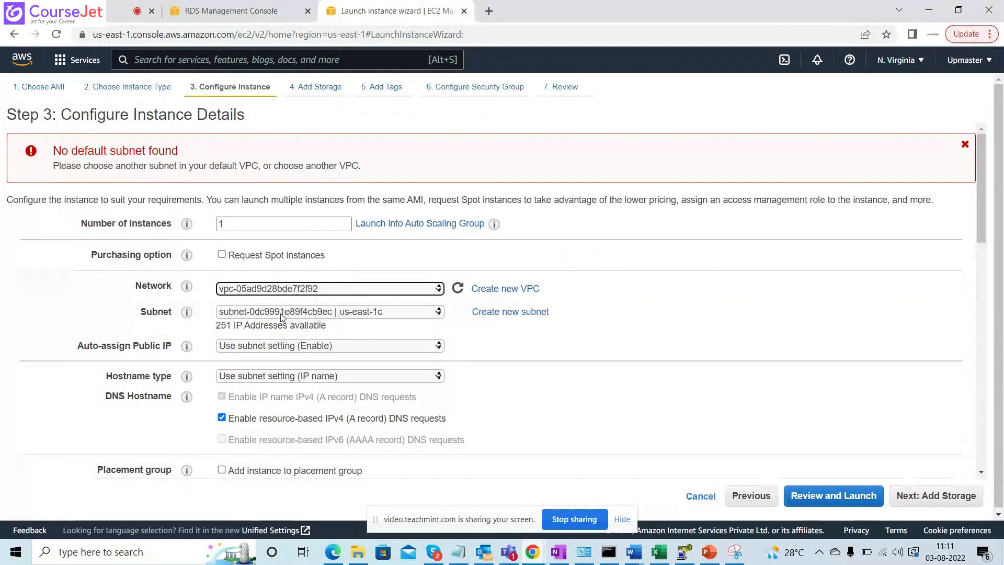
{"action": "left_click", "coordinate": [329, 346]}
{"action": "left_click", "coordinate": [260, 374]}
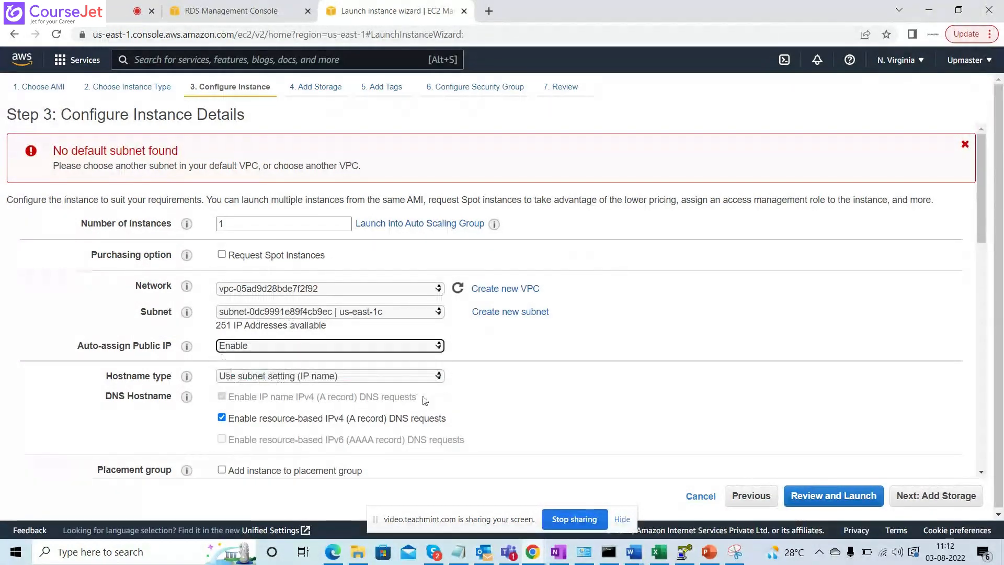
Step: Accept the default storage, tags and new SSH security group, and launch the instance with the existing Testvm2 RSA key pair
{"action": "left_click", "coordinate": [936, 504]}
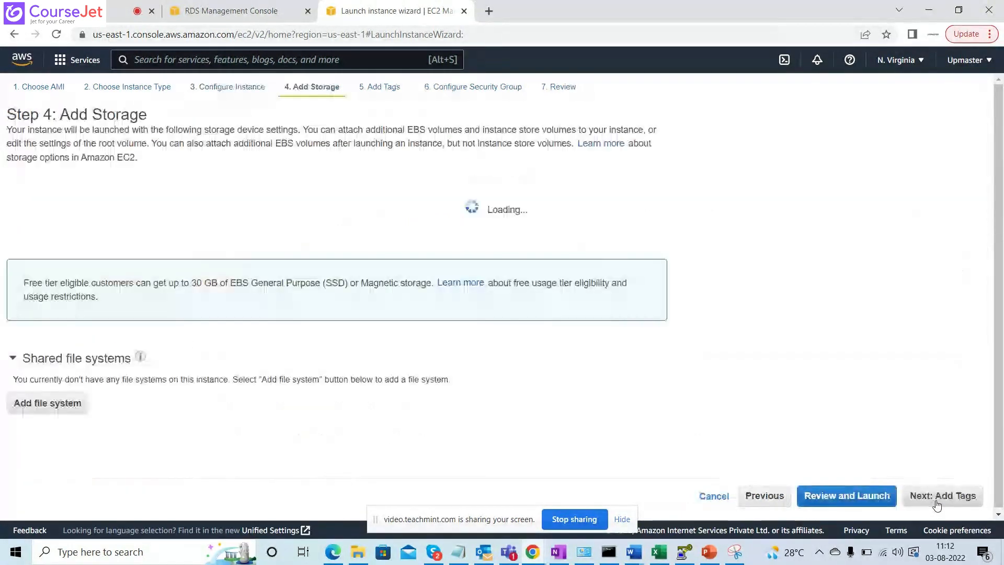
{"action": "left_click", "coordinate": [937, 504]}
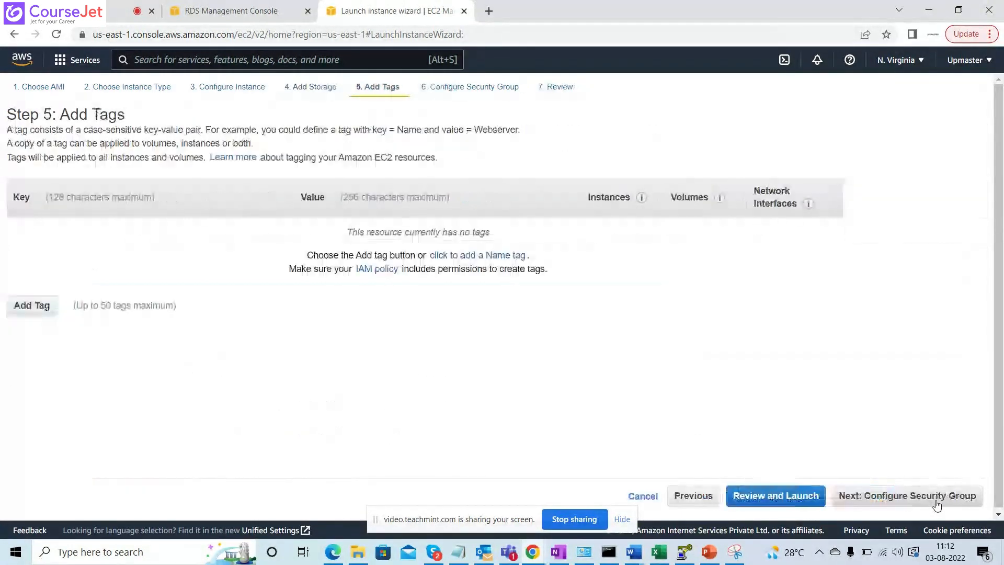
{"action": "left_click", "coordinate": [927, 503]}
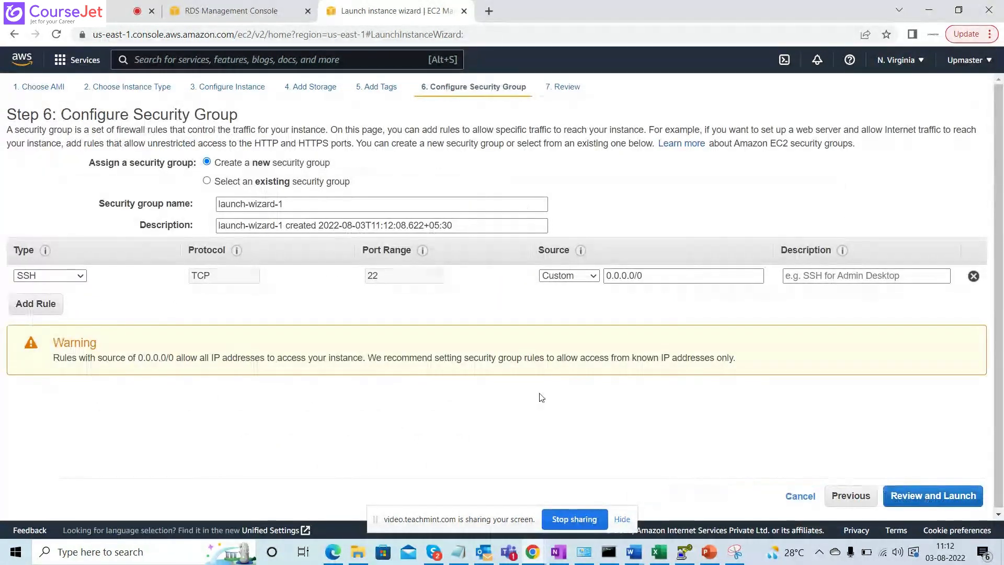
{"action": "left_click", "coordinate": [957, 495]}
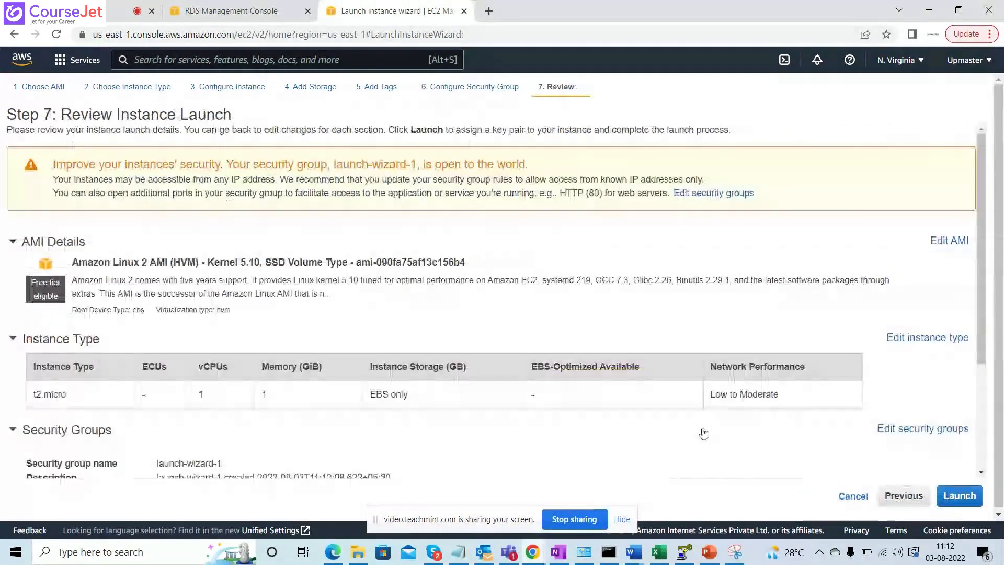
{"action": "left_click", "coordinate": [961, 495]}
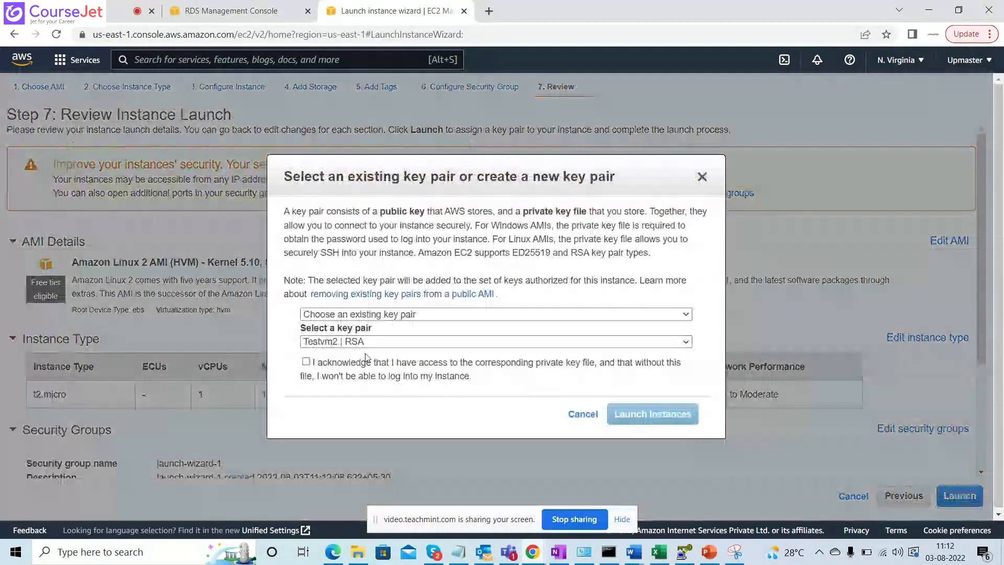
{"action": "left_click", "coordinate": [306, 362]}
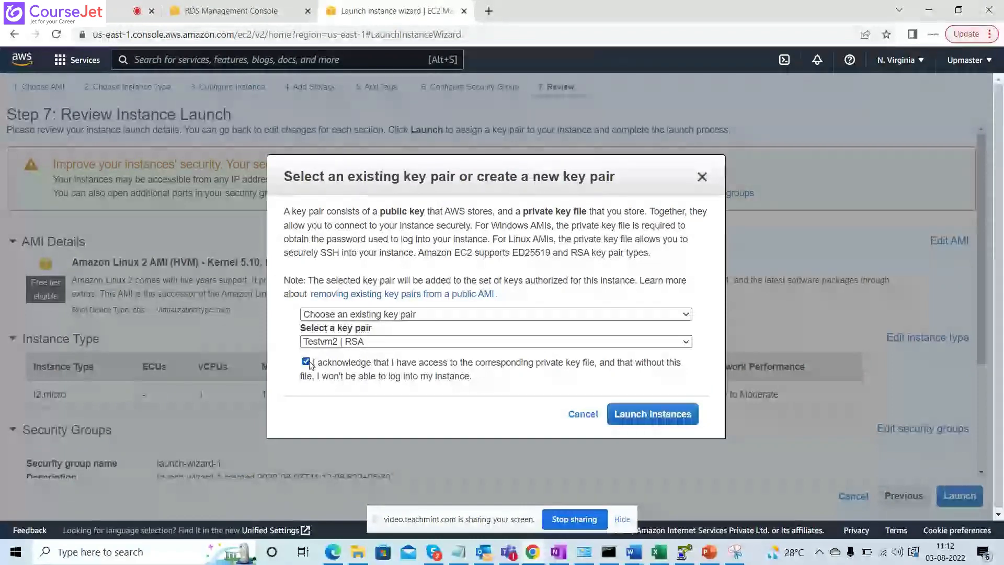
{"action": "left_click", "coordinate": [661, 410]}
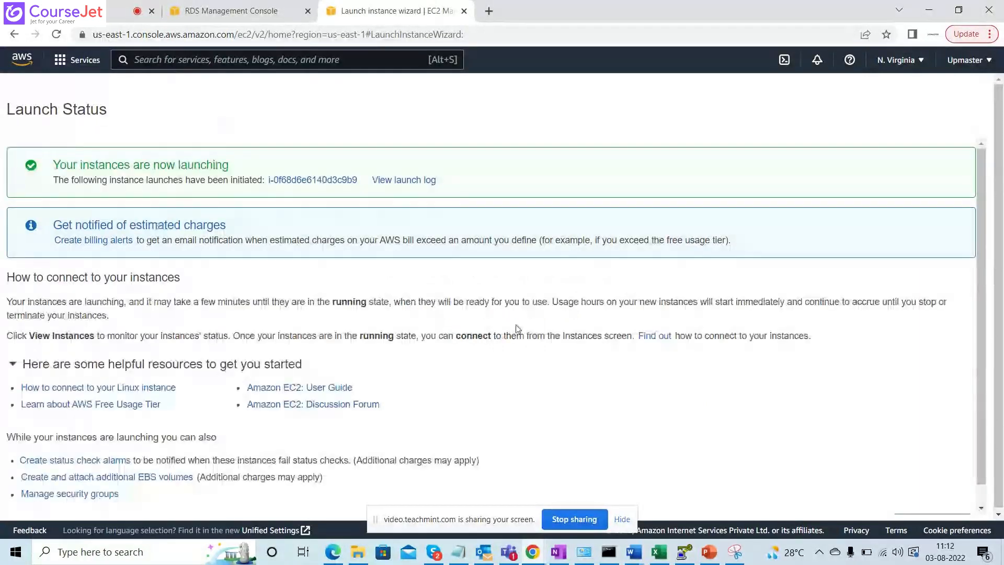
Step: Check the creation status of database-1 in the RDS console and show the newly launched instance in the EC2 instances list
{"action": "left_click", "coordinate": [228, 16]}
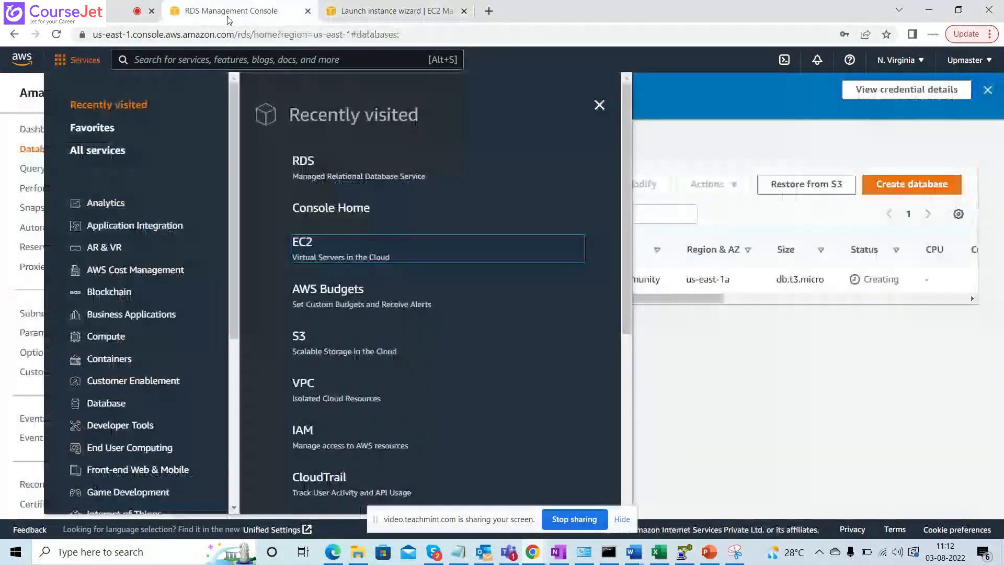
{"action": "left_click", "coordinate": [765, 362]}
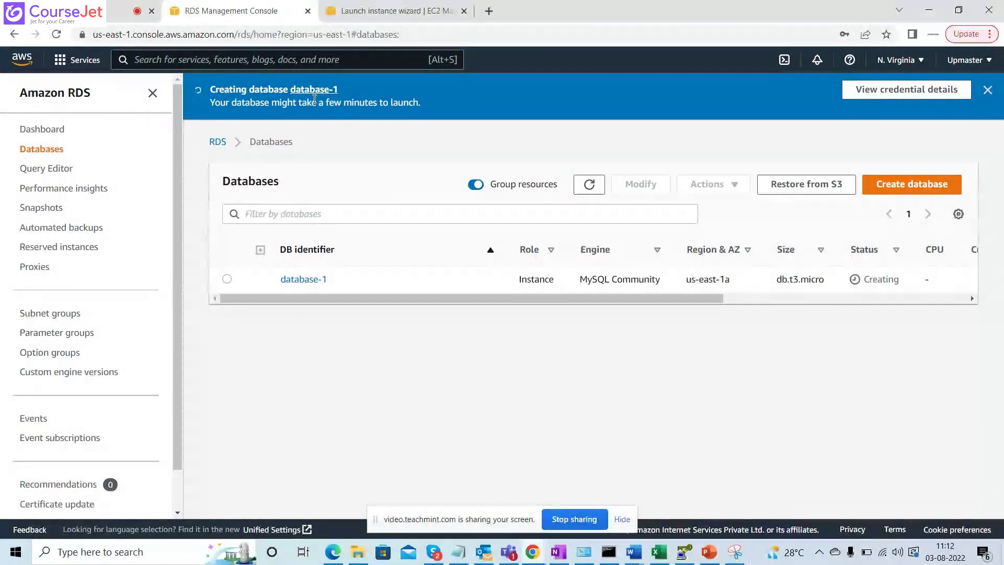
{"action": "left_click", "coordinate": [360, 20]}
{"action": "left_click", "coordinate": [321, 184]}
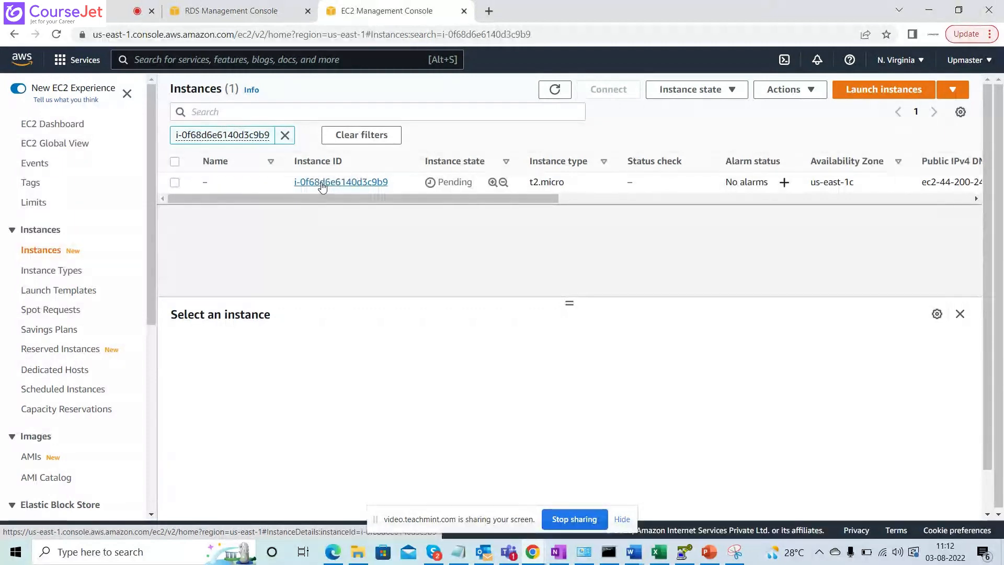
Step: Refresh the EC2 instances list to check the new instance's state and status checks
{"action": "left_click", "coordinate": [554, 89]}
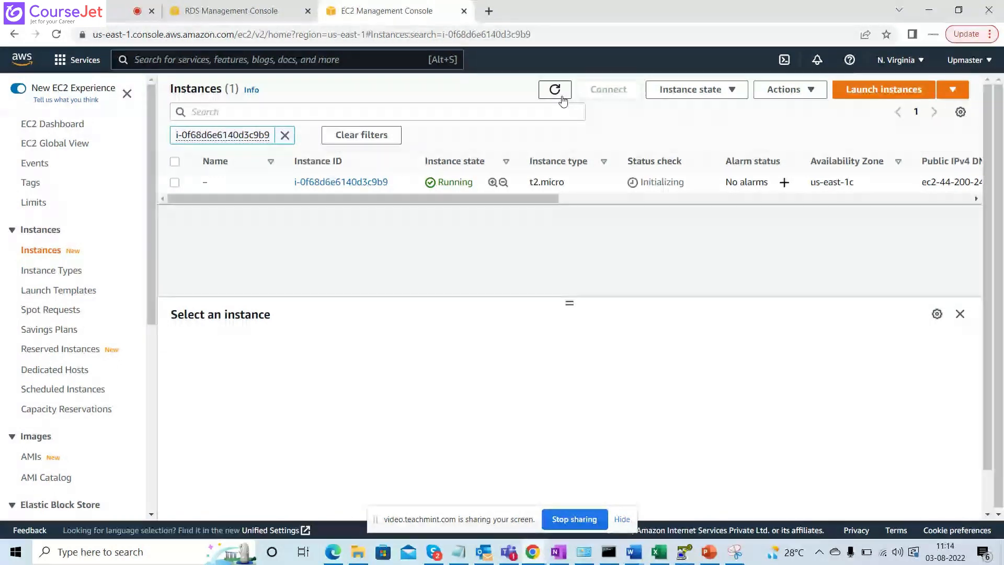
{"action": "left_click", "coordinate": [561, 97]}
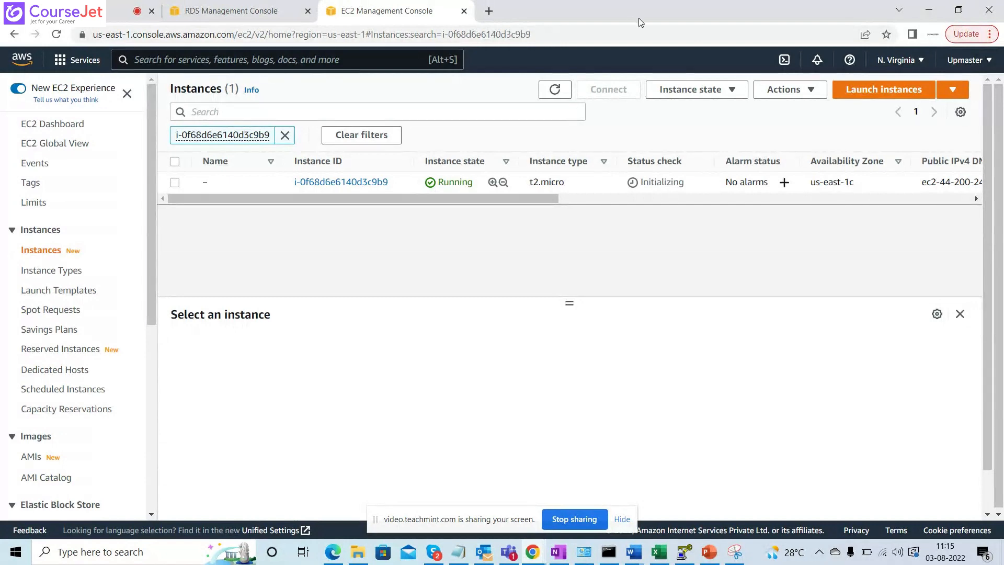
{"action": "left_click", "coordinate": [556, 90]}
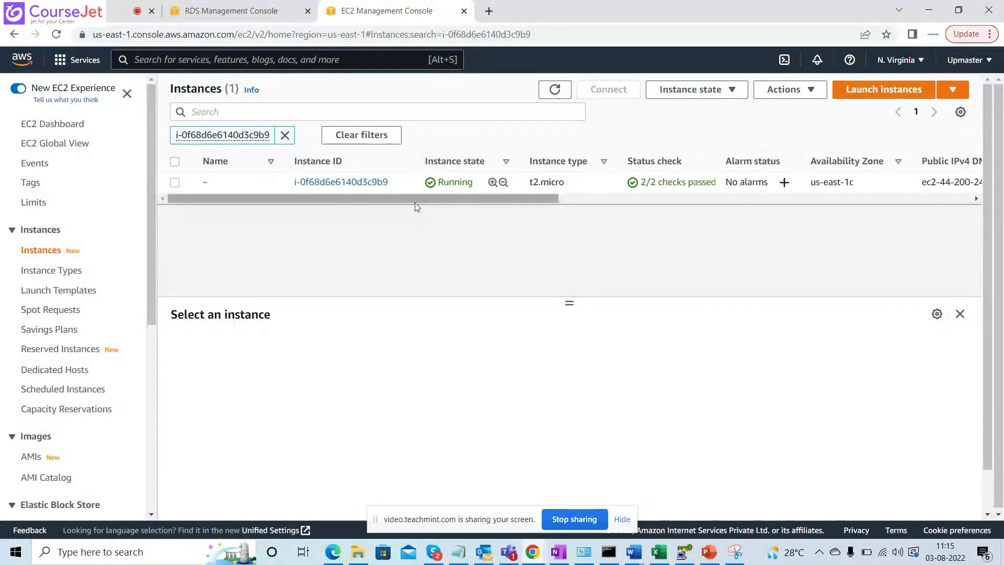
Step: Copy the new instance's public IPv4 address and open PuTTY
{"action": "left_click", "coordinate": [175, 182]}
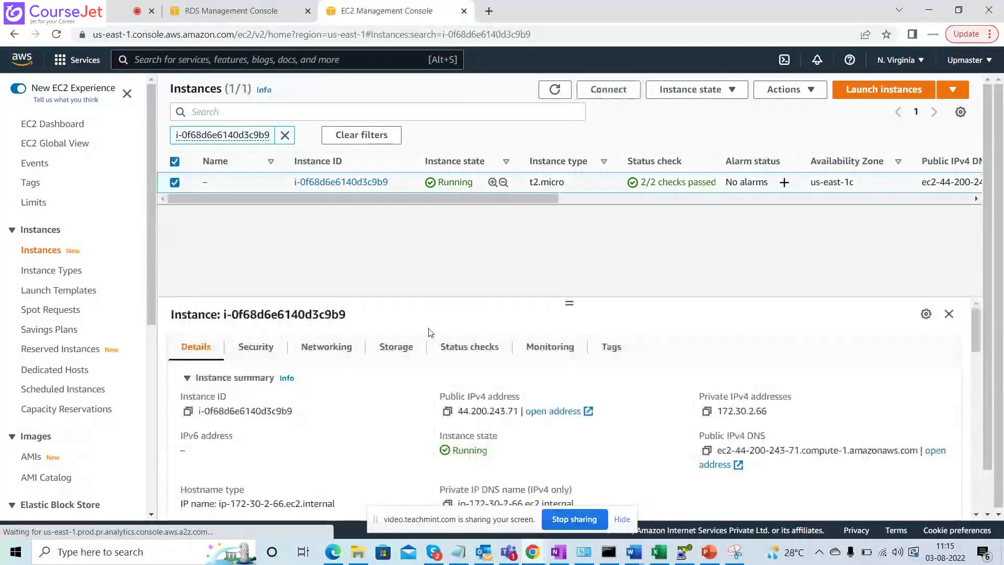
{"action": "left_click", "coordinate": [447, 411]}
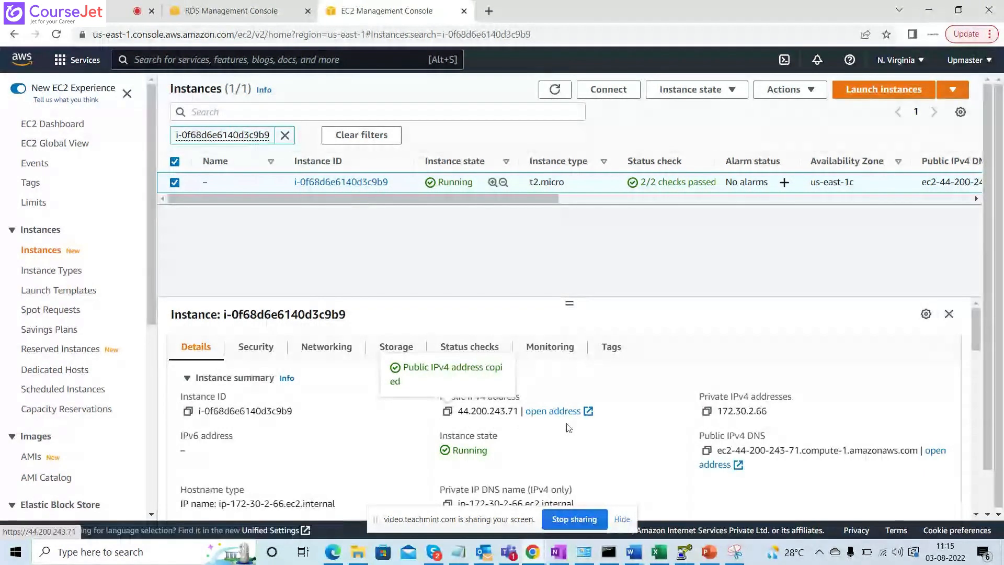
{"action": "key", "text": "super"}
{"action": "type", "text": "putty"}
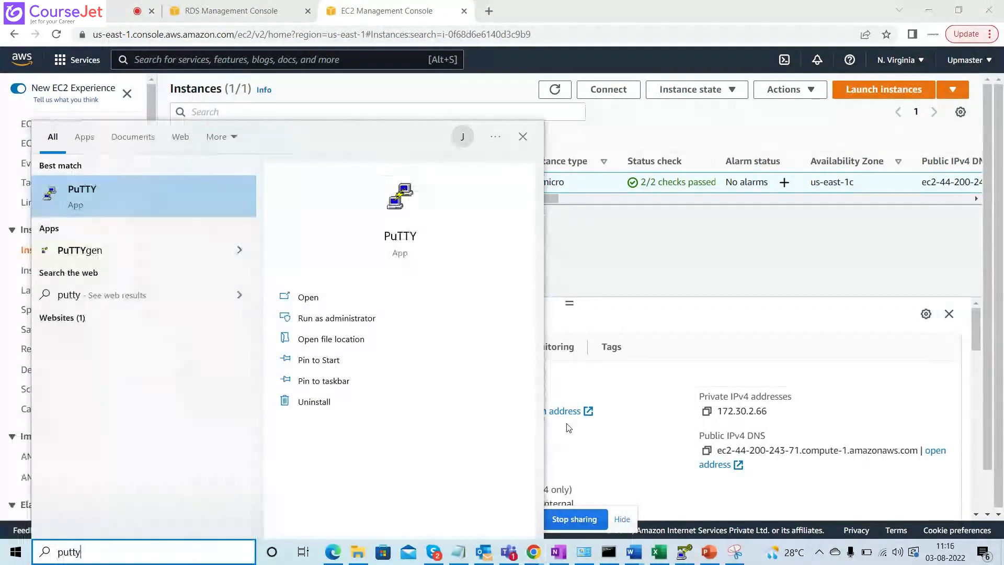
{"action": "key", "text": "Return"}
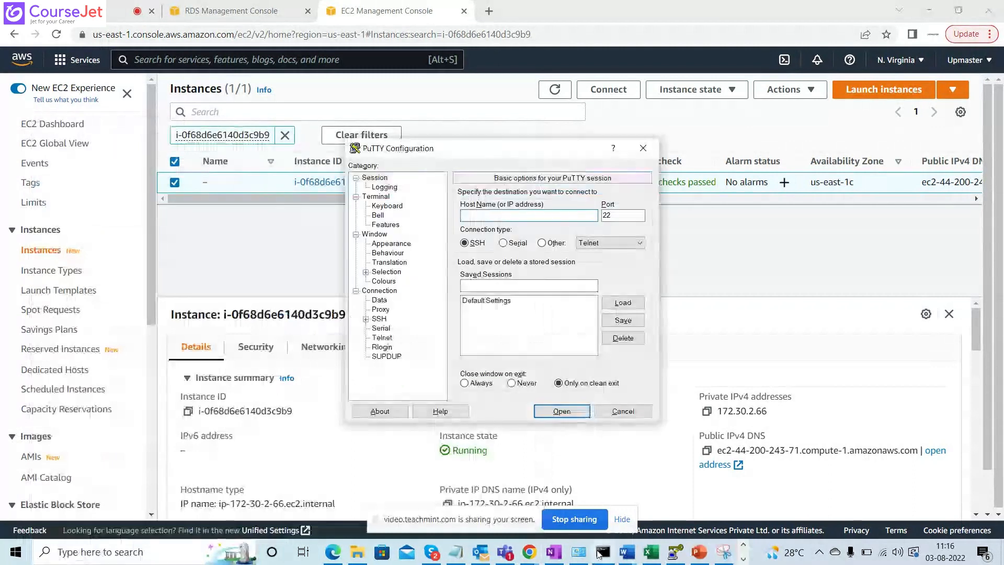
Step: Load the instance's private key file from the Documents folder into PuTTY's SSH authentication settings
{"action": "left_click", "coordinate": [366, 318]}
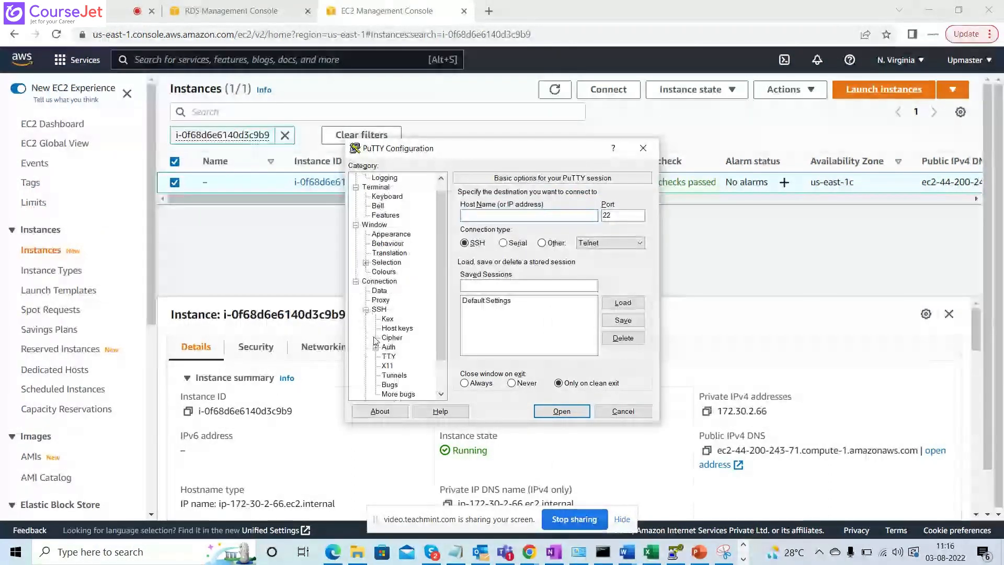
{"action": "left_click", "coordinate": [388, 347]}
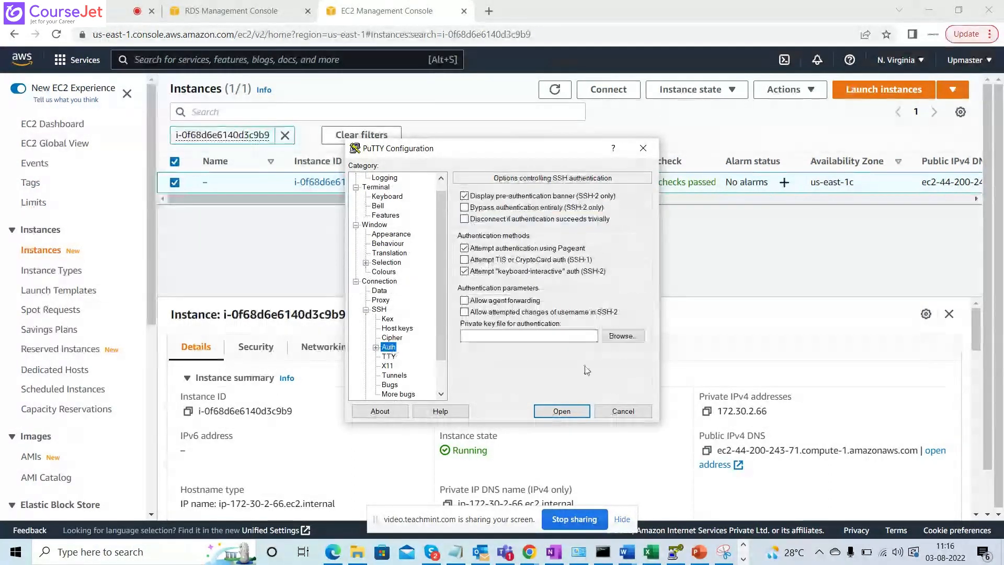
{"action": "left_click", "coordinate": [619, 338]}
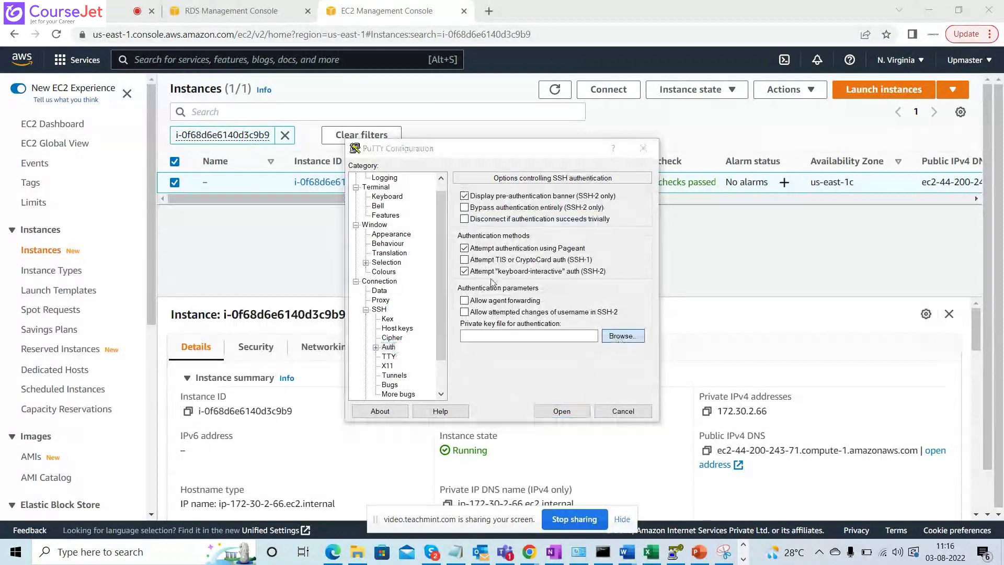
{"action": "left_click", "coordinate": [491, 381]}
{"action": "double_click", "coordinate": [495, 386]}
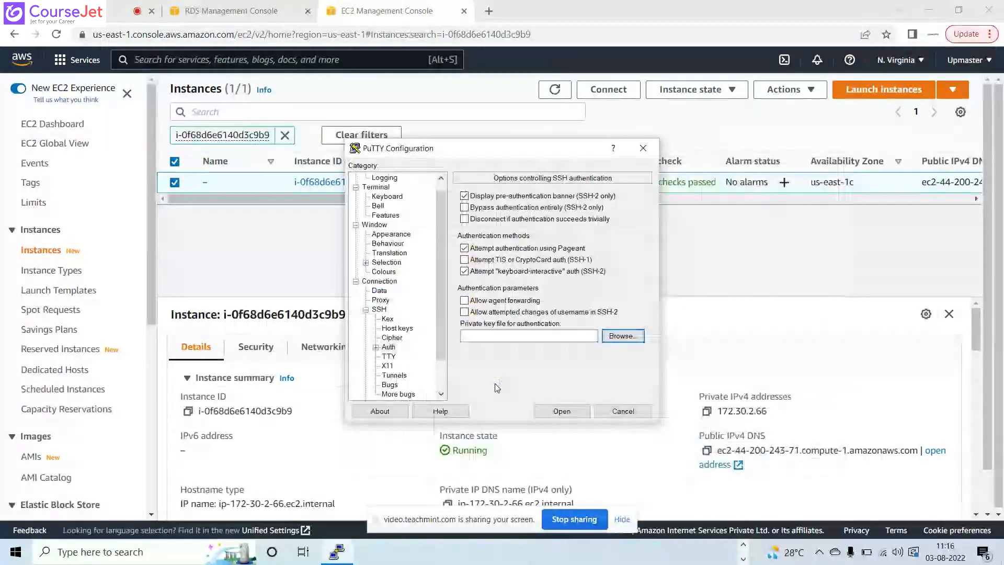
Step: Open an SSH session to host 44.200.243.71 on port 22 and accept the server's host key
{"action": "scroll", "coordinate": [431, 282], "scroll_direction": "up", "scroll_amount": 1}
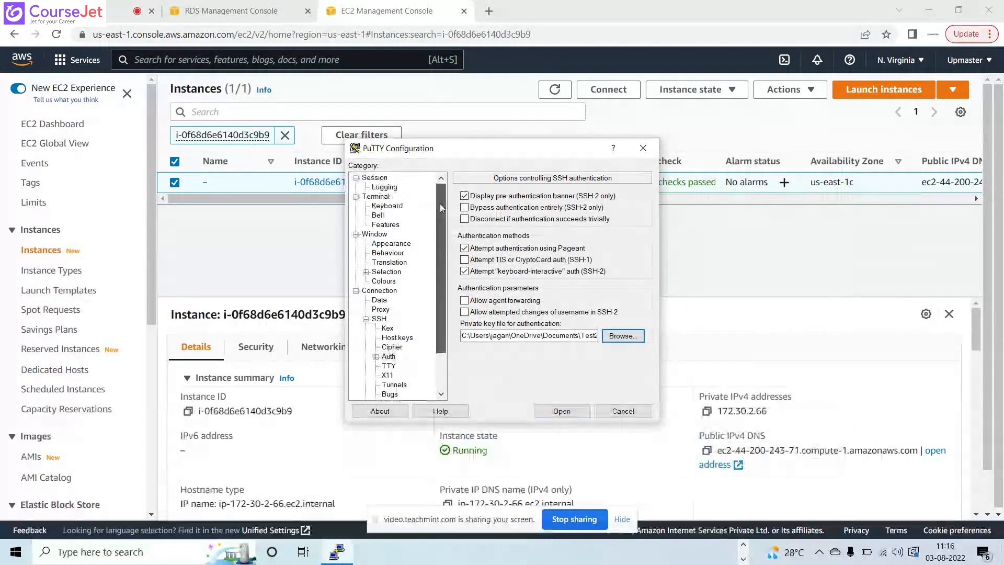
{"action": "left_click", "coordinate": [384, 178]}
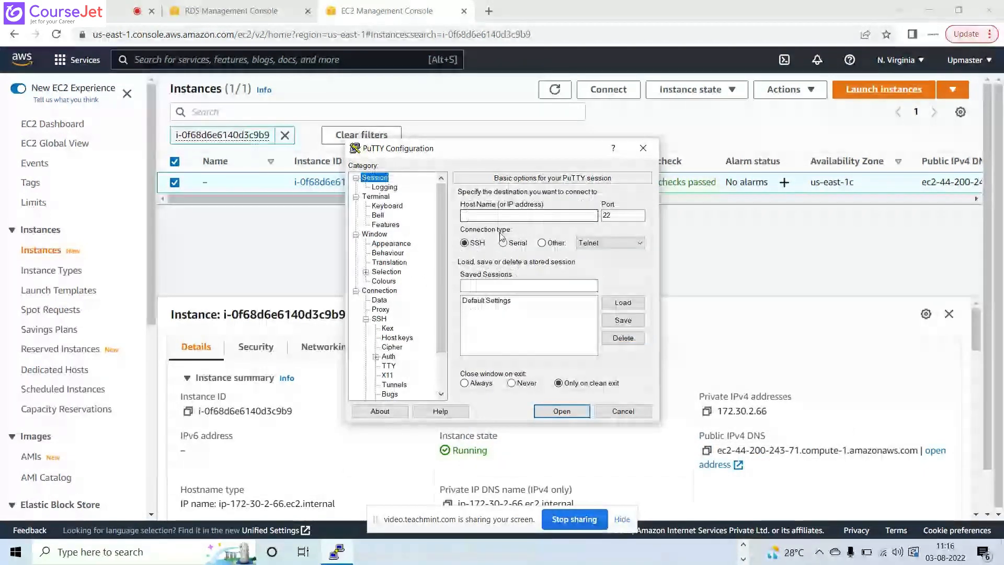
{"action": "left_click", "coordinate": [559, 215]}
{"action": "key", "text": "ctrl+v"}
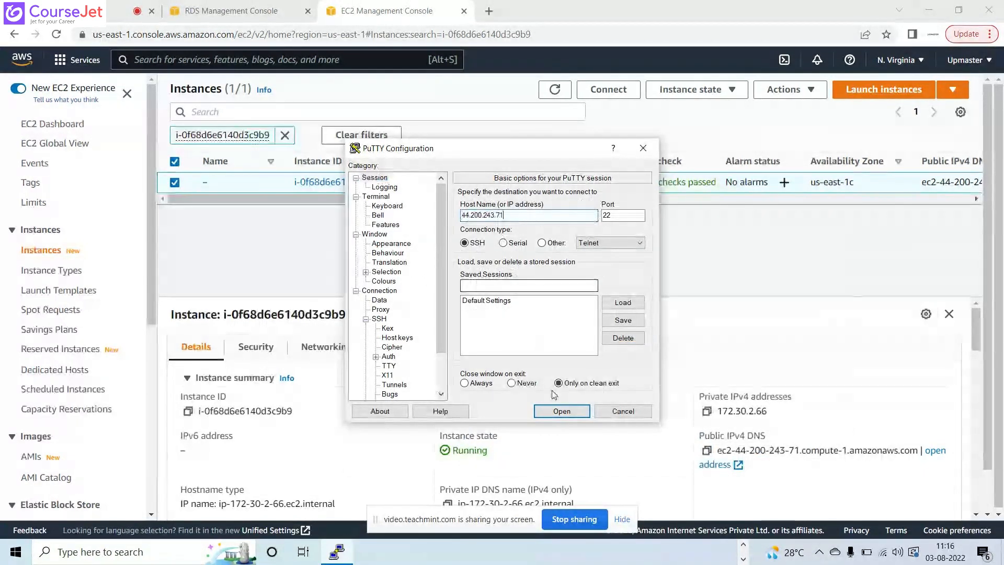
{"action": "left_click", "coordinate": [561, 411]}
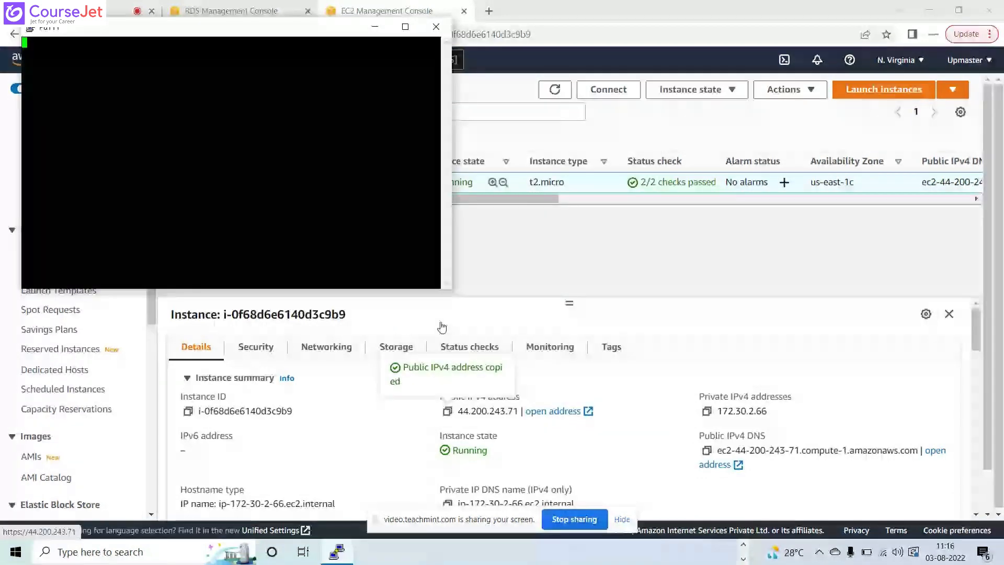
{"action": "left_click", "coordinate": [274, 262]}
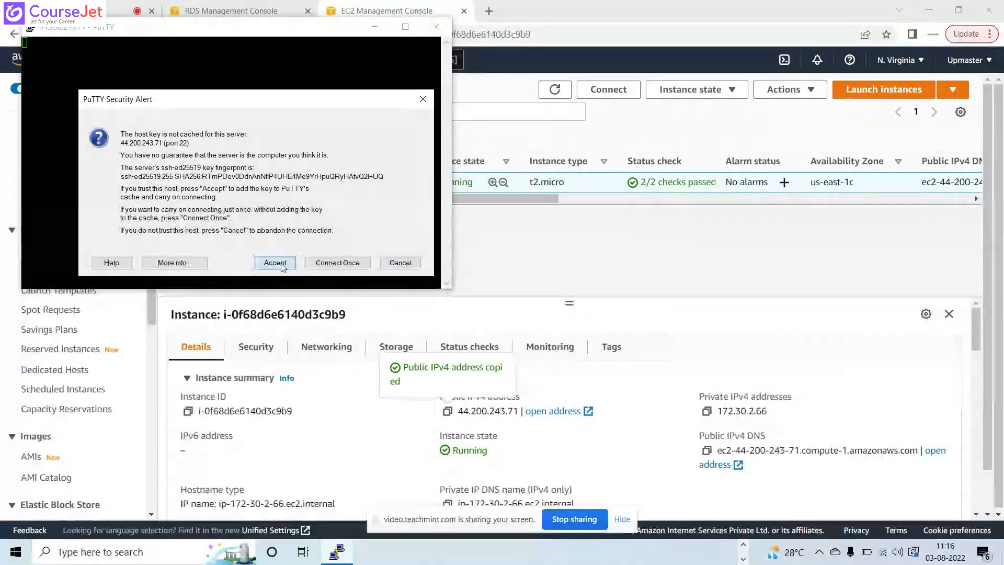
Step: Log in to the instance as ec2-user
{"action": "type", "text": "ec"}
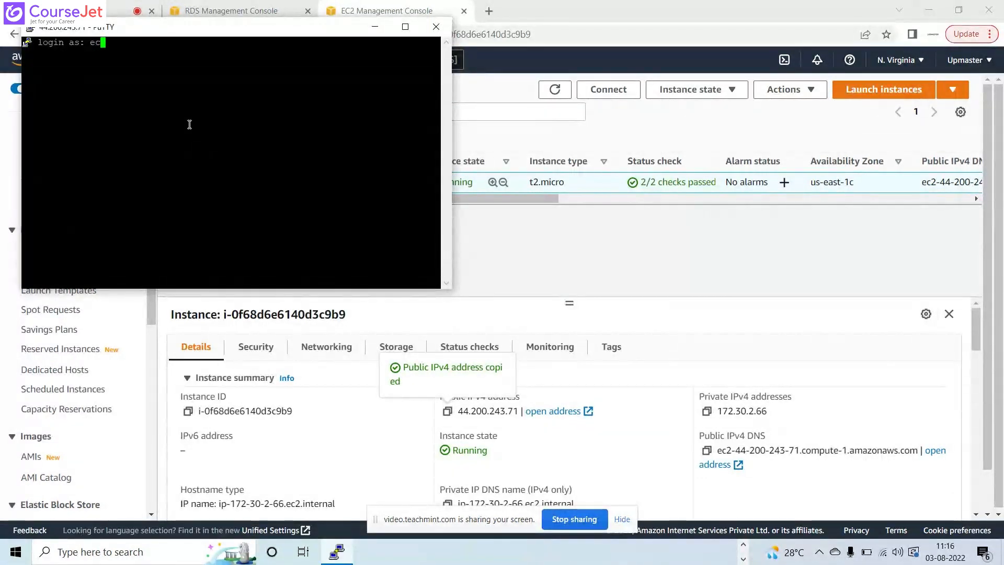
{"action": "type", "text": "2-u"}
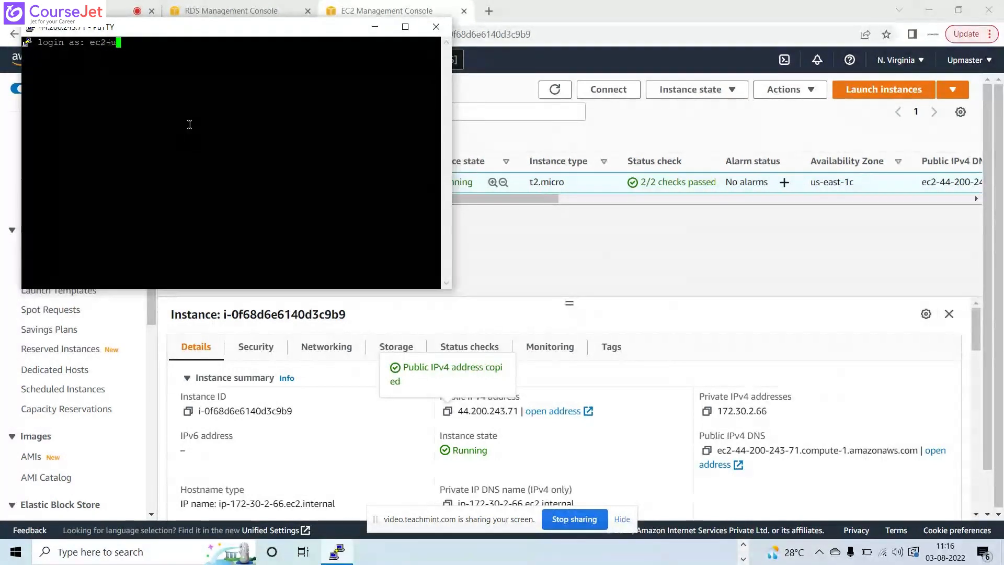
{"action": "type", "text": "ser"}
{"action": "key", "text": "Return"}
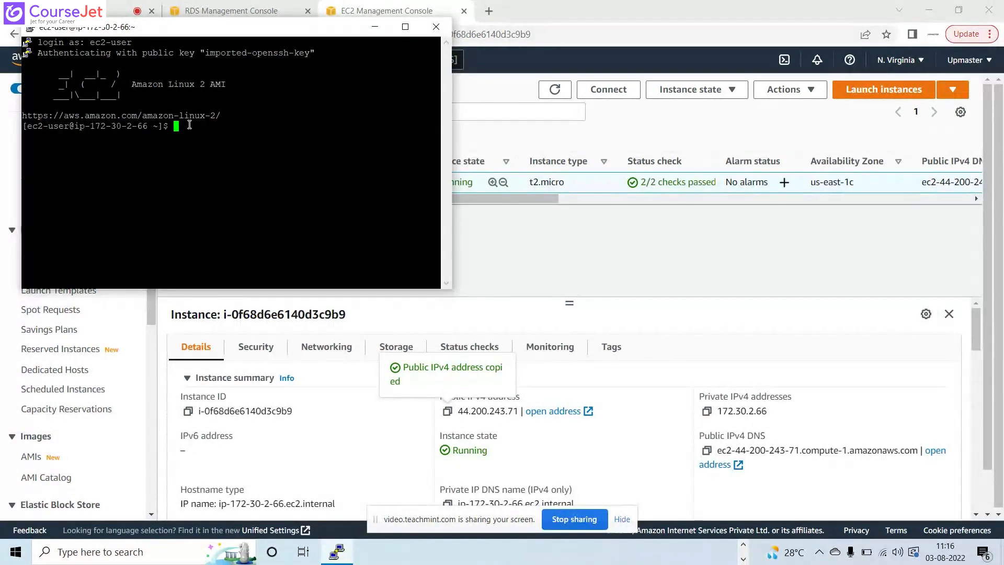
Step: Update the instance's packages with the command sudo yum update
{"action": "type", "text": "sudo yum up"}
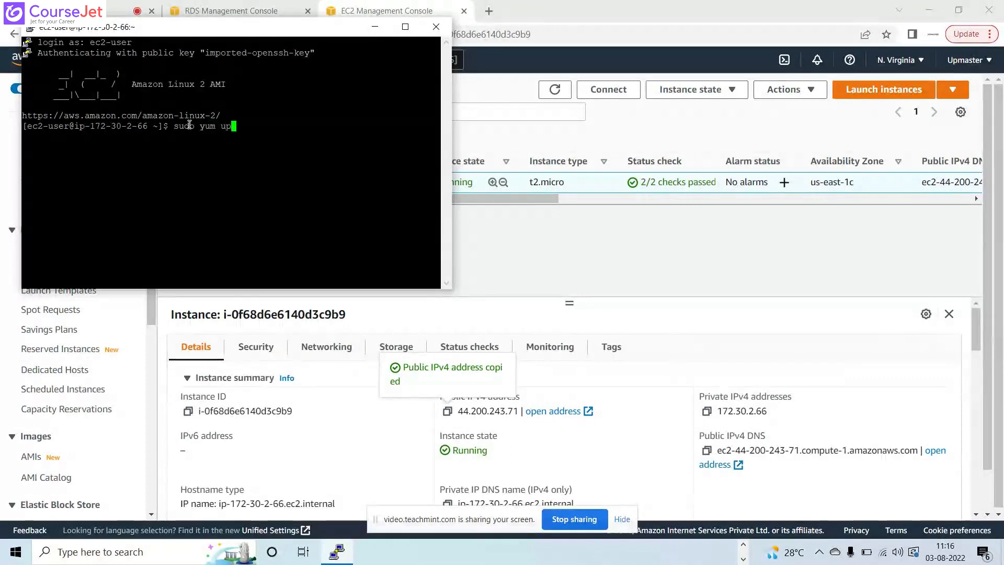
{"action": "type", "text": "date"}
{"action": "key", "text": "Return"}
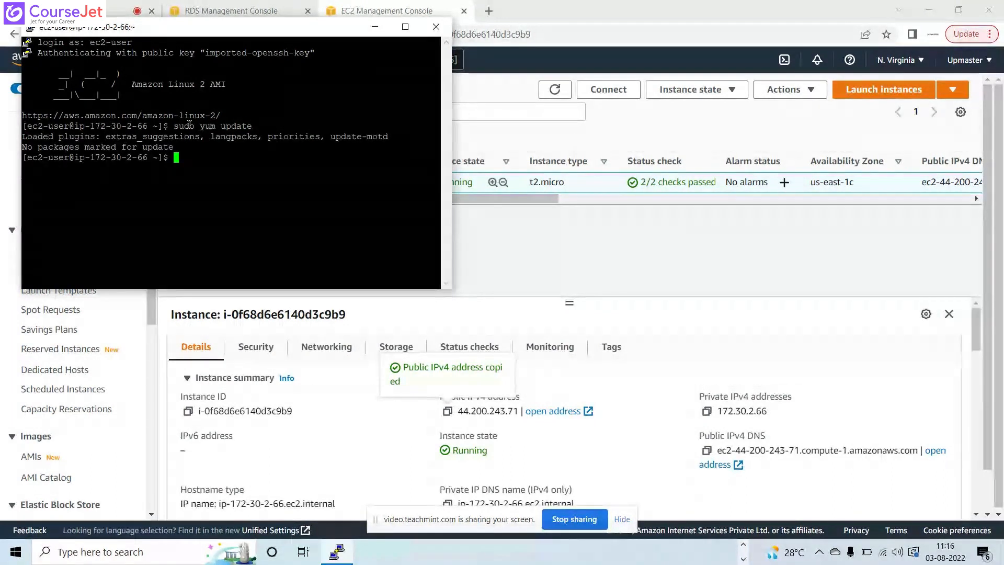
Step: Install the MySQL client on the instance with the command sudo yum install mysql and accept the installation
{"action": "type", "text": "su"}
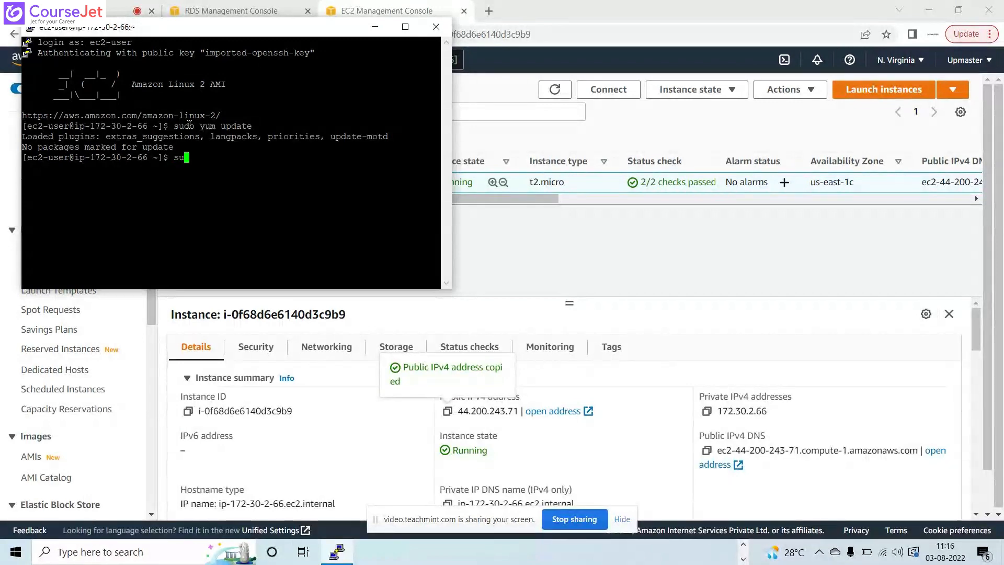
{"action": "type", "text": "do yum"}
{"action": "type", "text": "ins"}
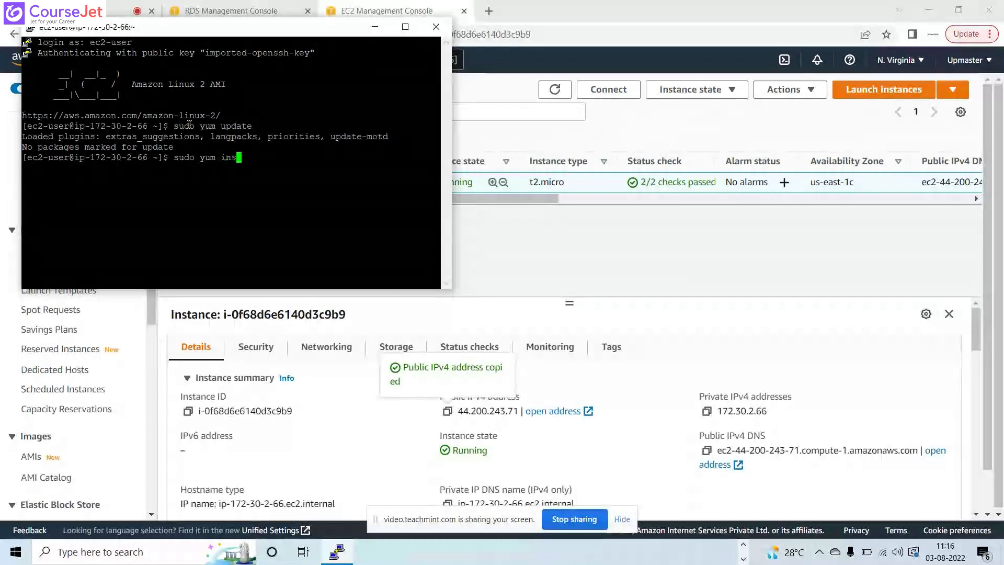
{"action": "type", "text": "tall mysql"}
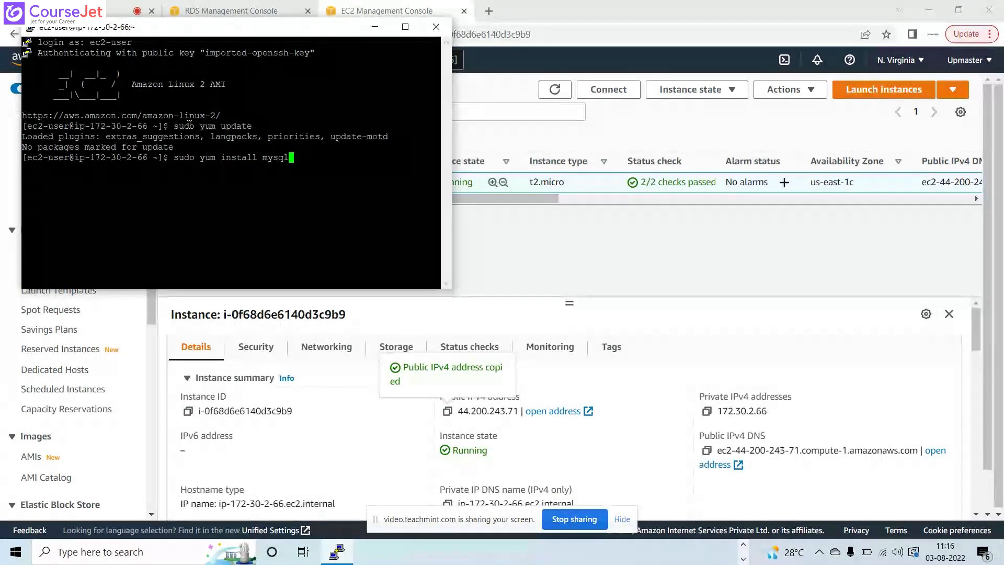
{"action": "key", "text": "Return"}
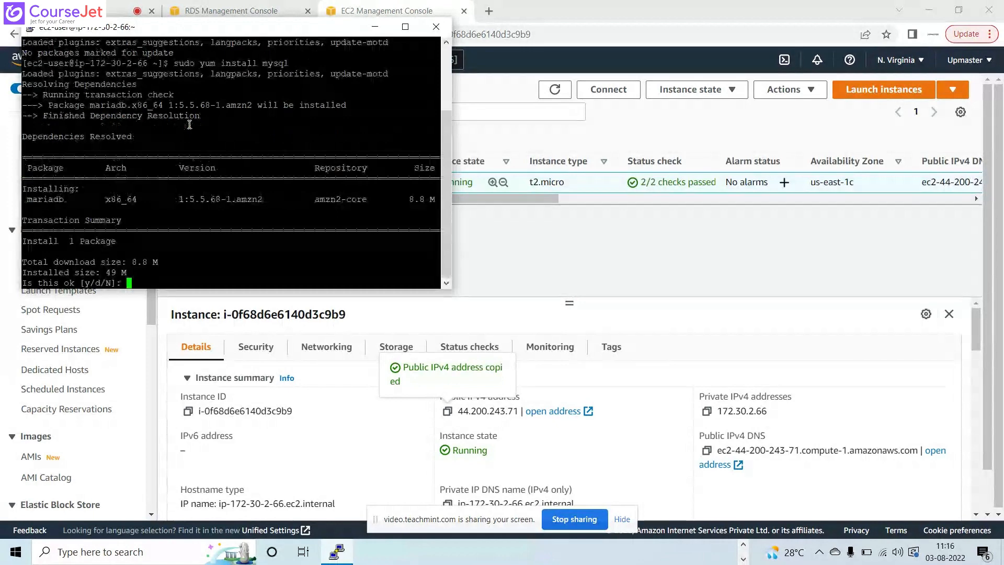
{"action": "type", "text": "y"}
{"action": "key", "text": "Return"}
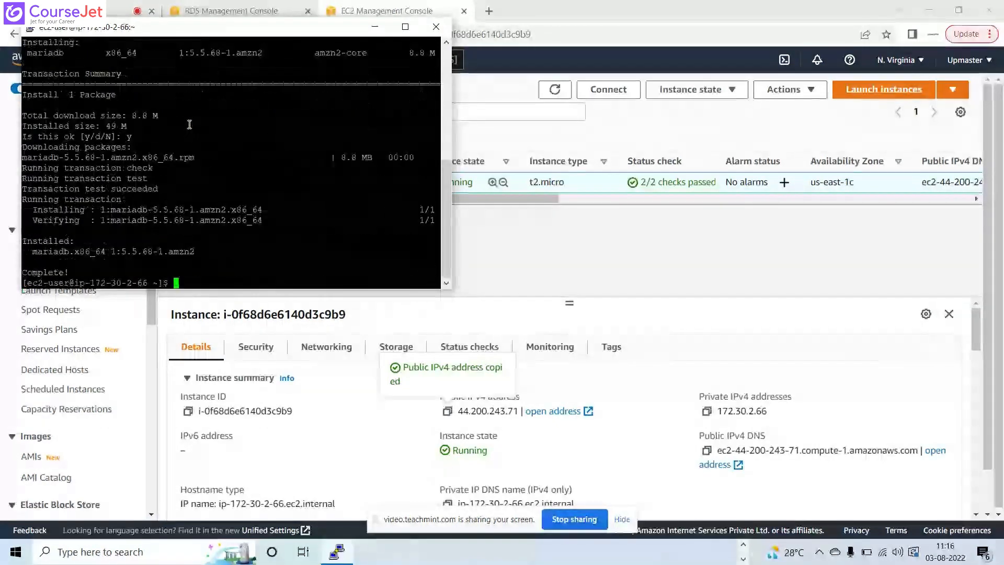
Step: Maximize the terminal window and check the installed client's version with the command mysql --version
{"action": "left_click", "coordinate": [406, 27]}
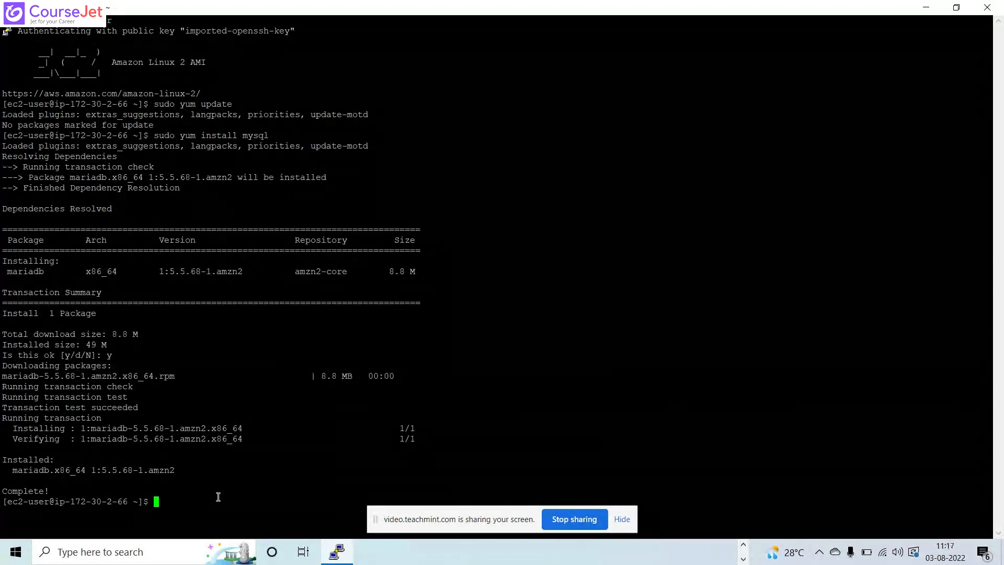
{"action": "type", "text": "mysql --"}
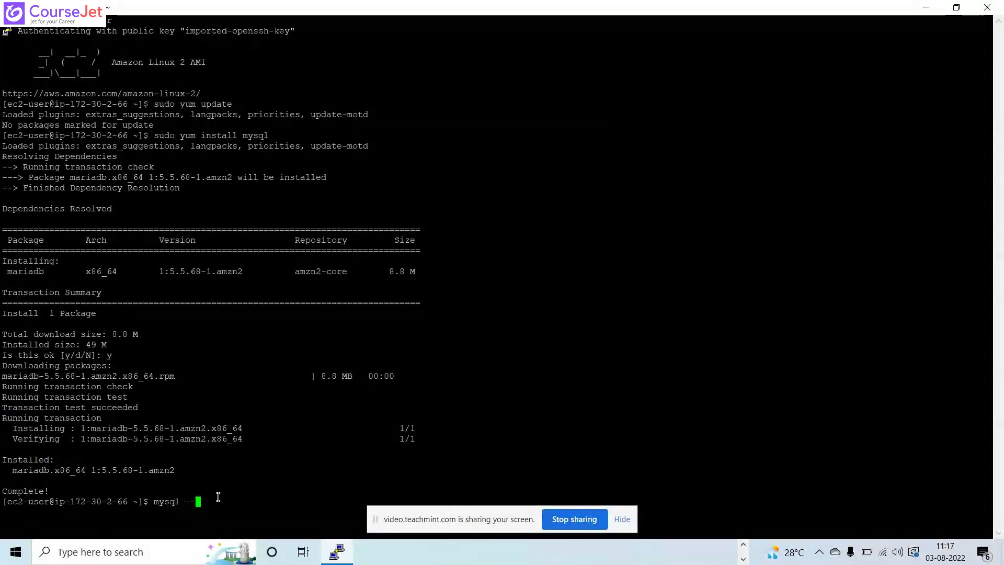
{"action": "type", "text": "version"}
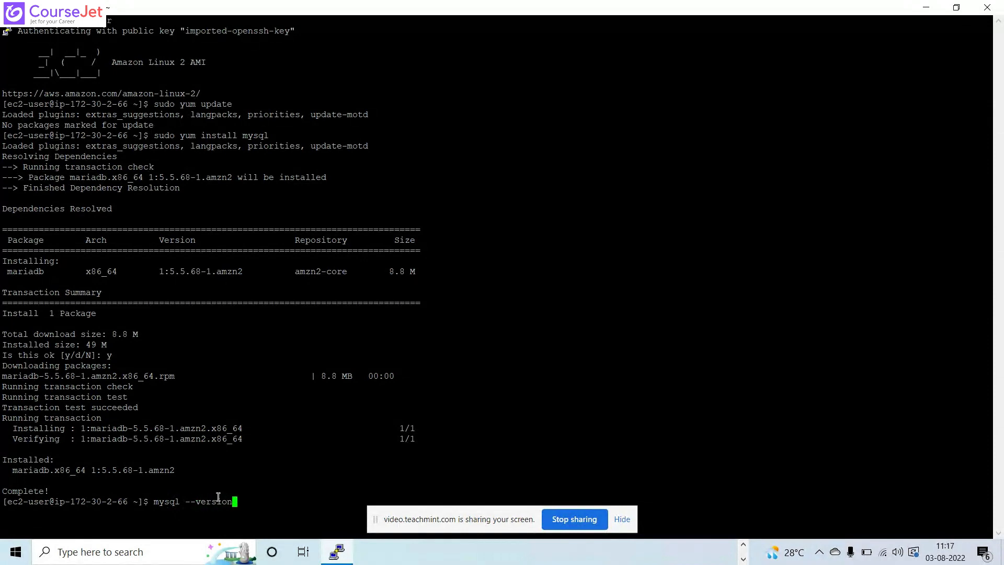
{"action": "key", "text": "Return"}
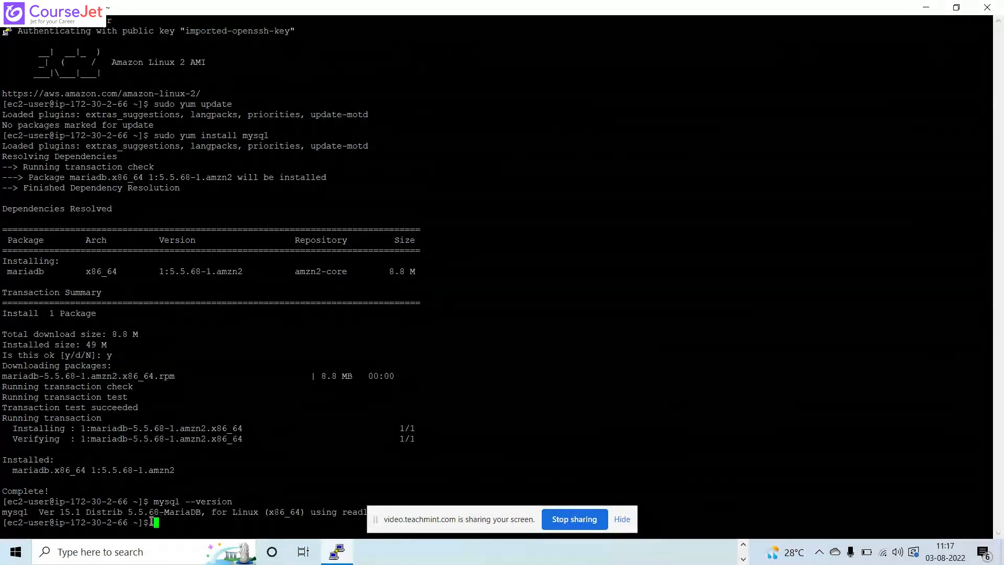
{"action": "left_click", "coordinate": [440, 507]}
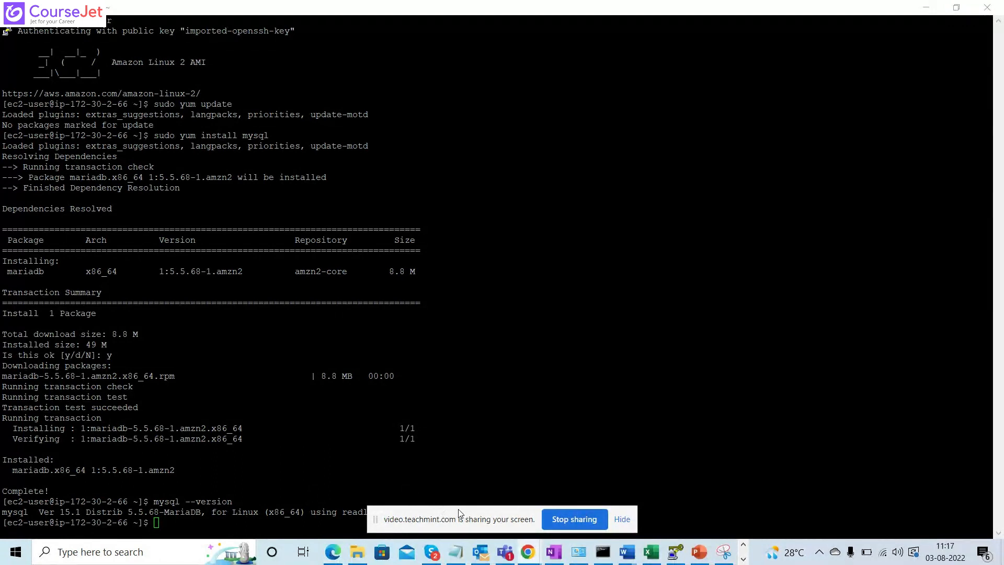
{"action": "left_click_drag", "start_coordinate": [459, 510], "coordinate": [657, 508]}
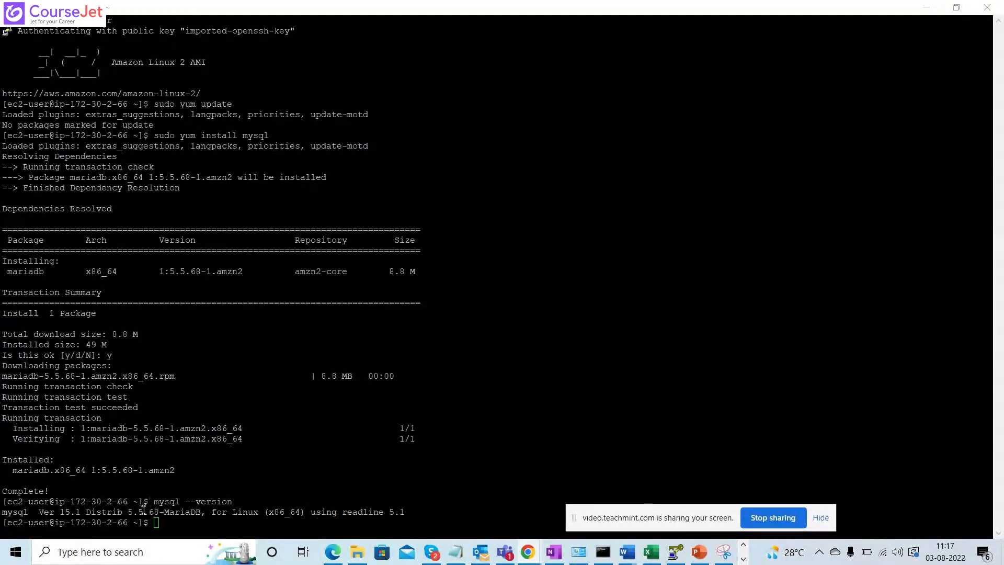
{"action": "left_click", "coordinate": [210, 525]}
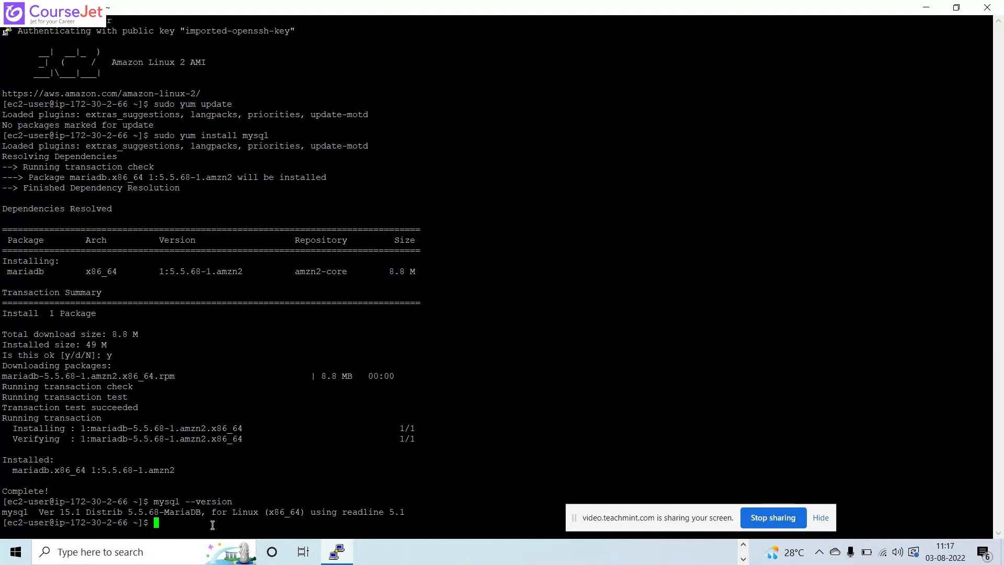
Step: Switch to the RDS console in the browser and view the master credential details of database-1
{"action": "key", "text": "alt+Tab"}
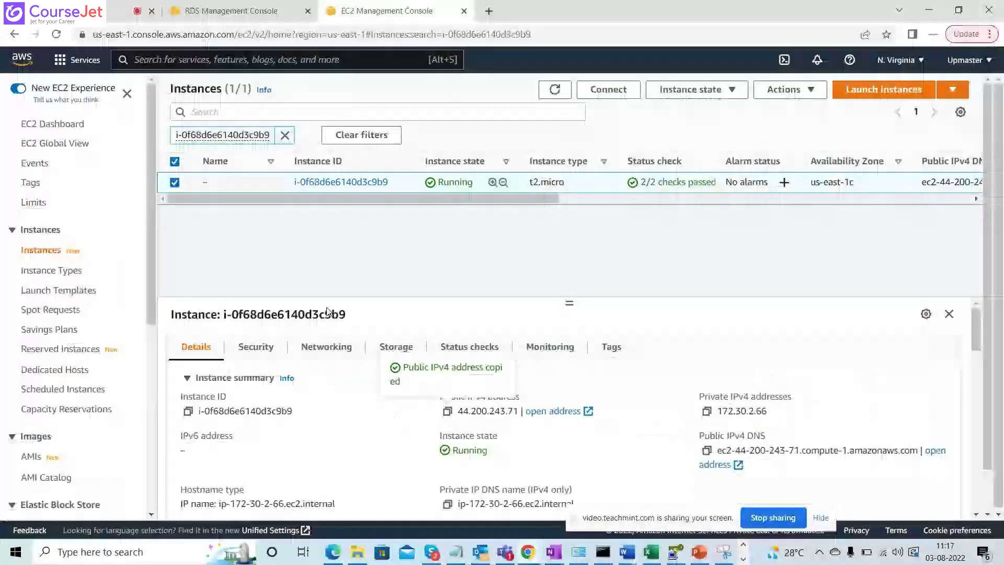
{"action": "left_click", "coordinate": [245, 15]}
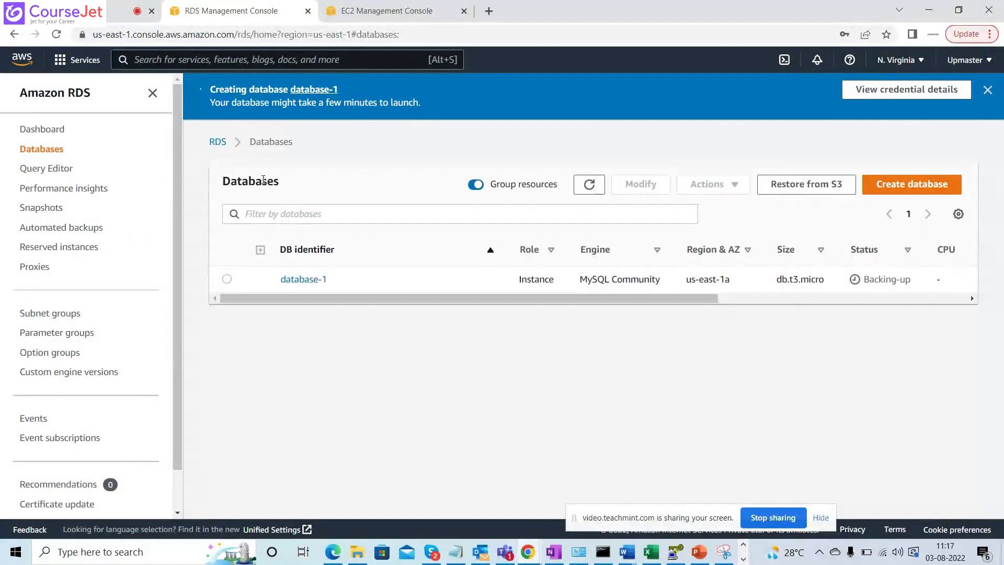
{"action": "left_click", "coordinate": [913, 96]}
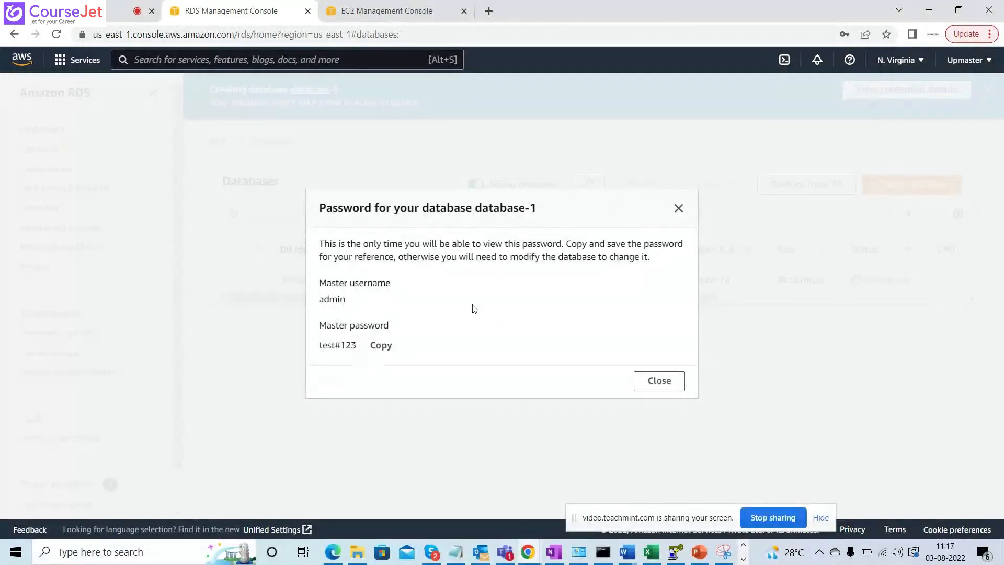
{"action": "left_click", "coordinate": [685, 209]}
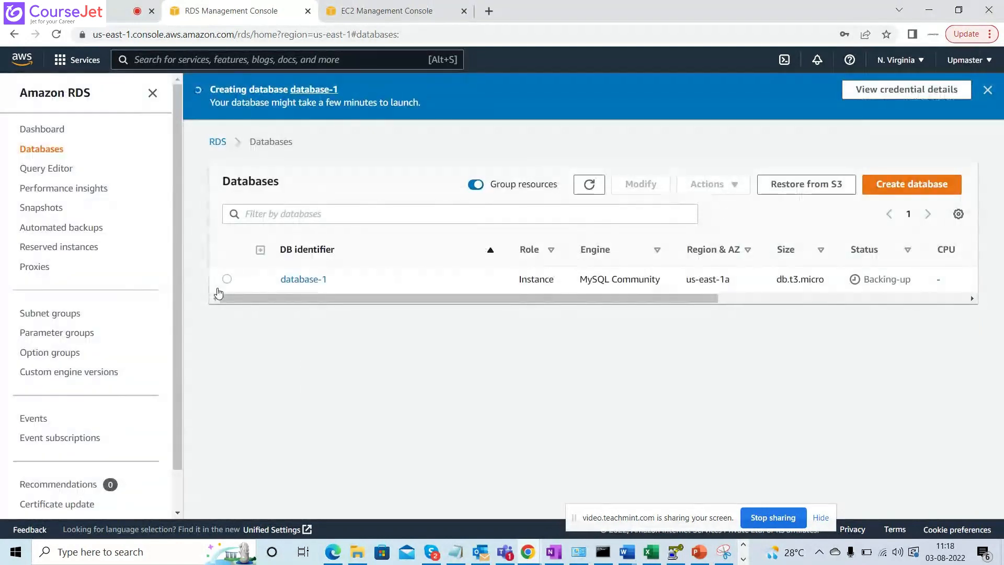
Step: Open the details of database-1 and review its endpoint, port, VPC and security group
{"action": "left_click", "coordinate": [228, 280]}
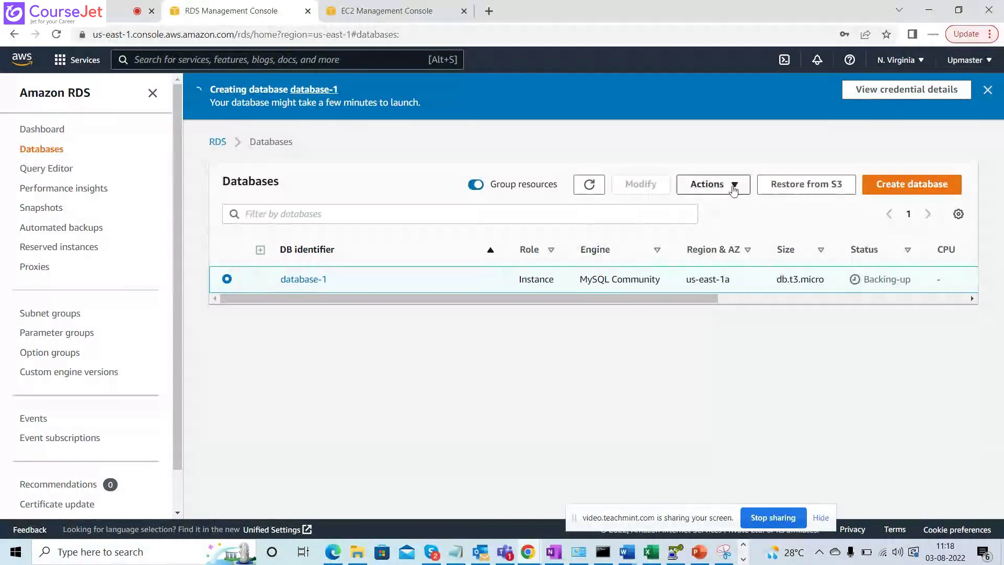
{"action": "left_click", "coordinate": [304, 280]}
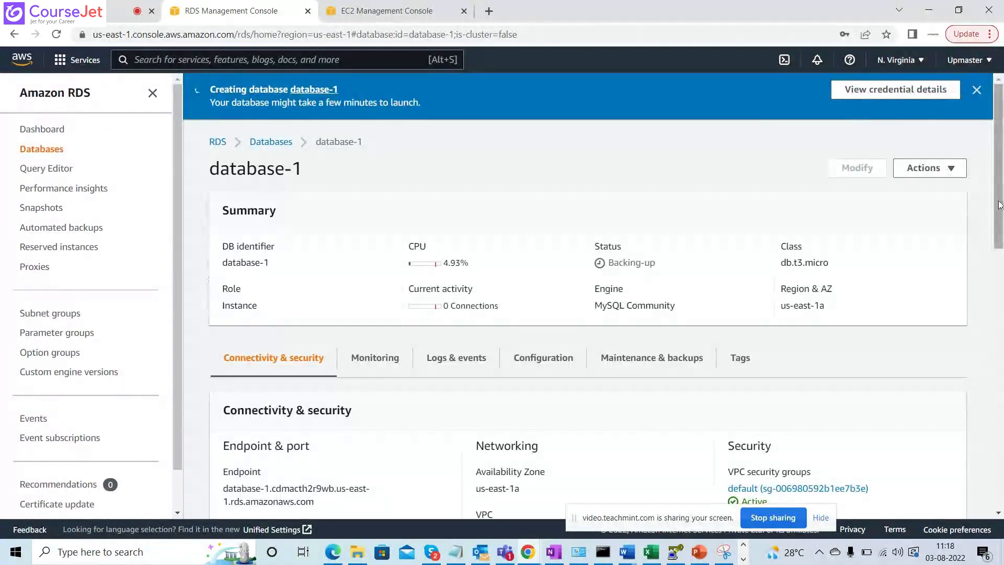
{"action": "left_click_drag", "start_coordinate": [998, 204], "coordinate": [998, 292]}
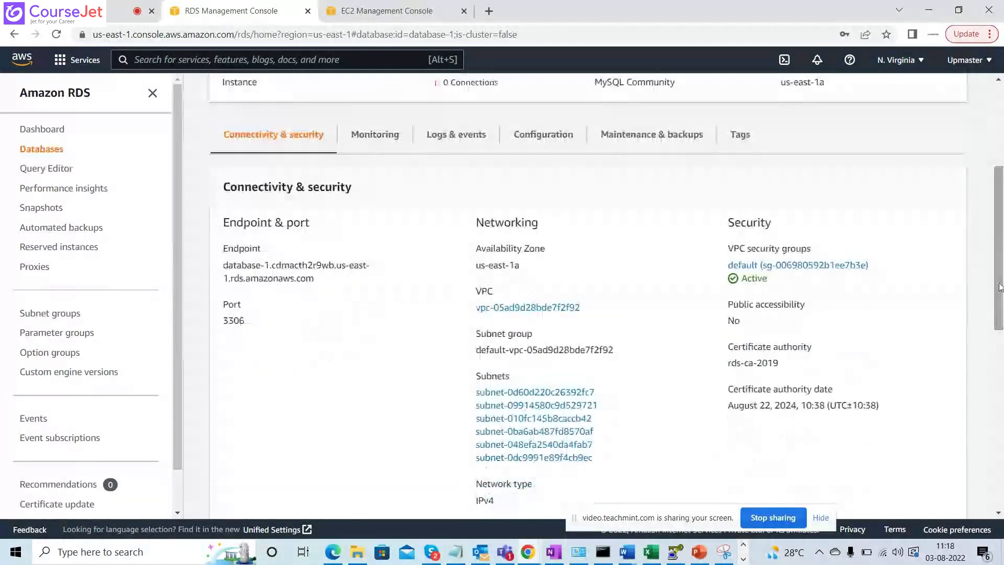
Step: Go from the database's VPC to the VPC console and list the security groups
{"action": "left_click", "coordinate": [560, 311]}
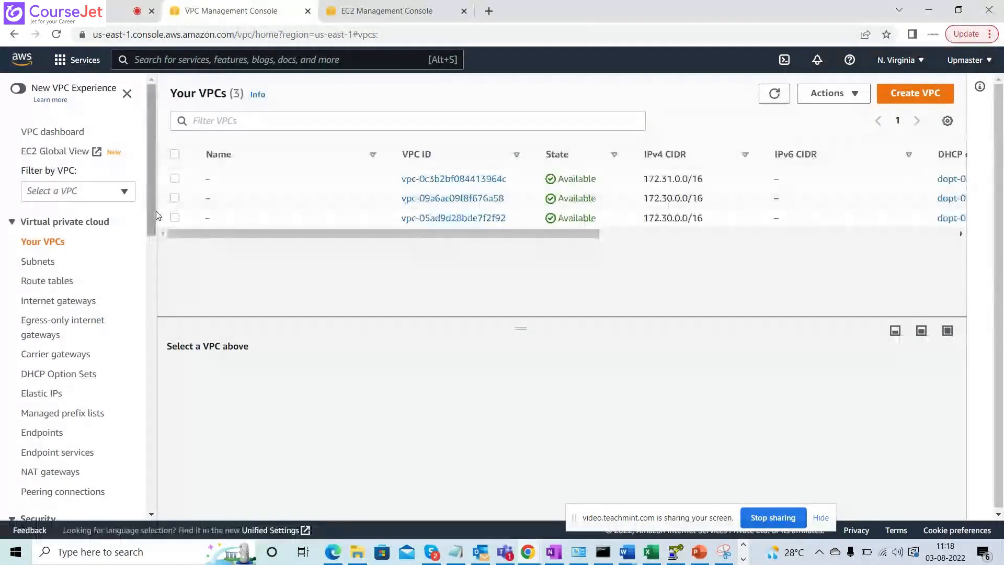
{"action": "left_click_drag", "start_coordinate": [153, 216], "coordinate": [152, 206]}
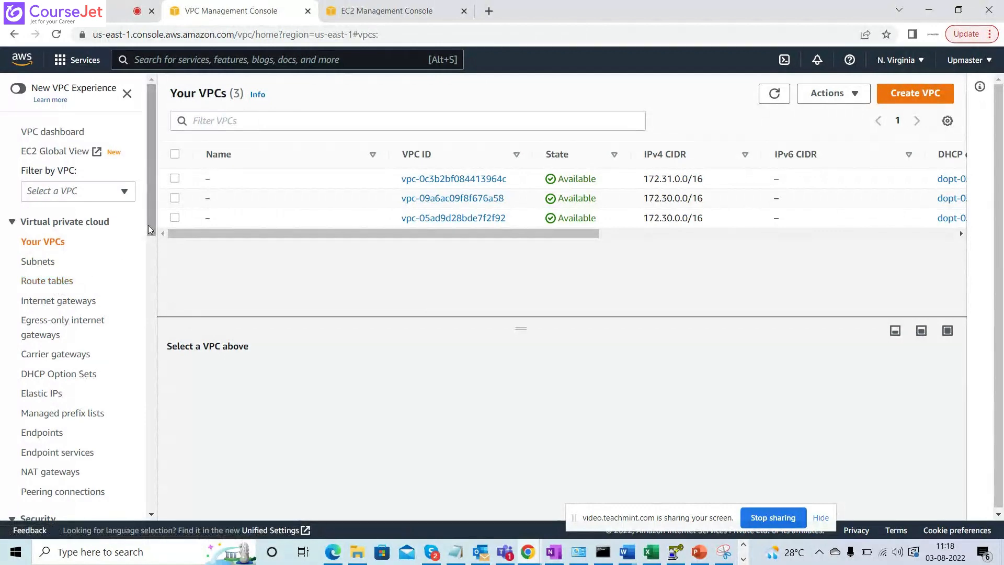
{"action": "left_click_drag", "start_coordinate": [149, 224], "coordinate": [143, 320]}
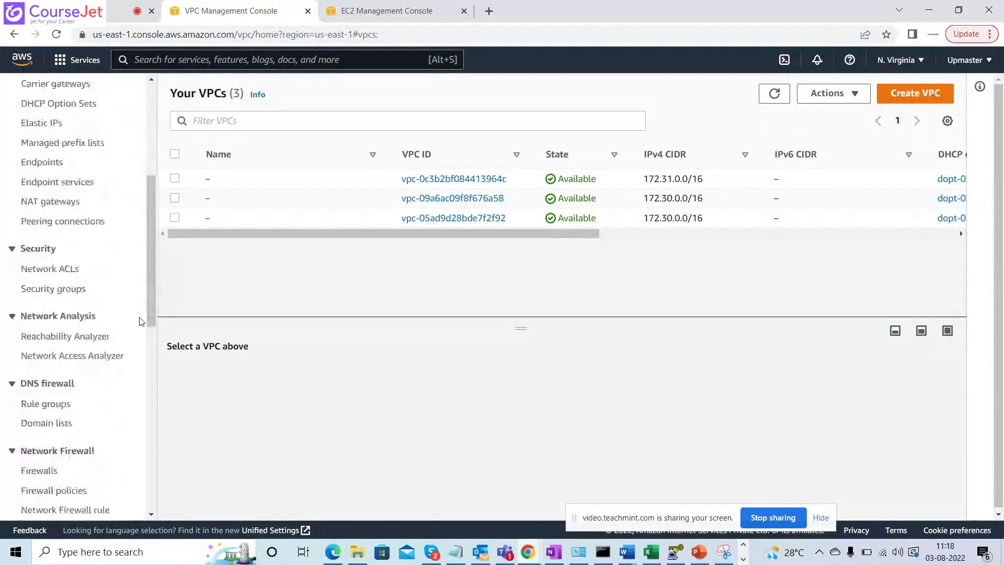
{"action": "left_click", "coordinate": [64, 292]}
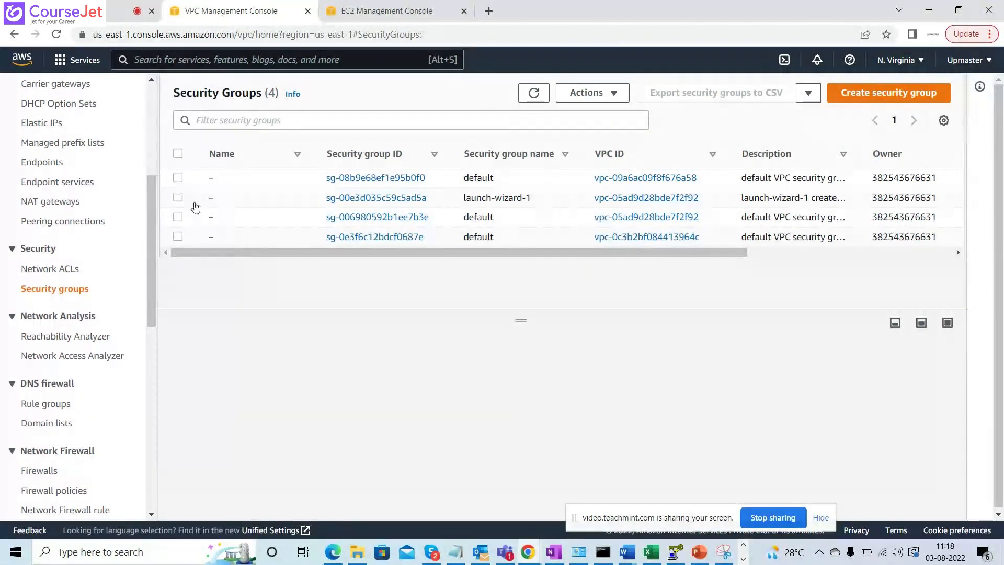
Step: Check the EC2 instance's VPC ID against the security group list and clear the selection of the default group in vpc-09a6ac09f8f676a58
{"action": "left_click", "coordinate": [177, 178]}
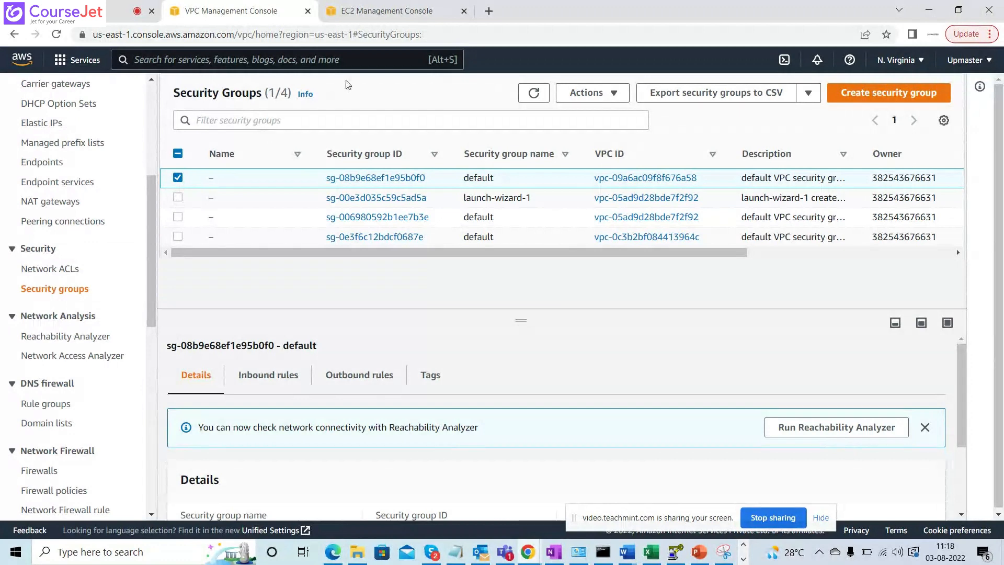
{"action": "left_click", "coordinate": [387, 10]}
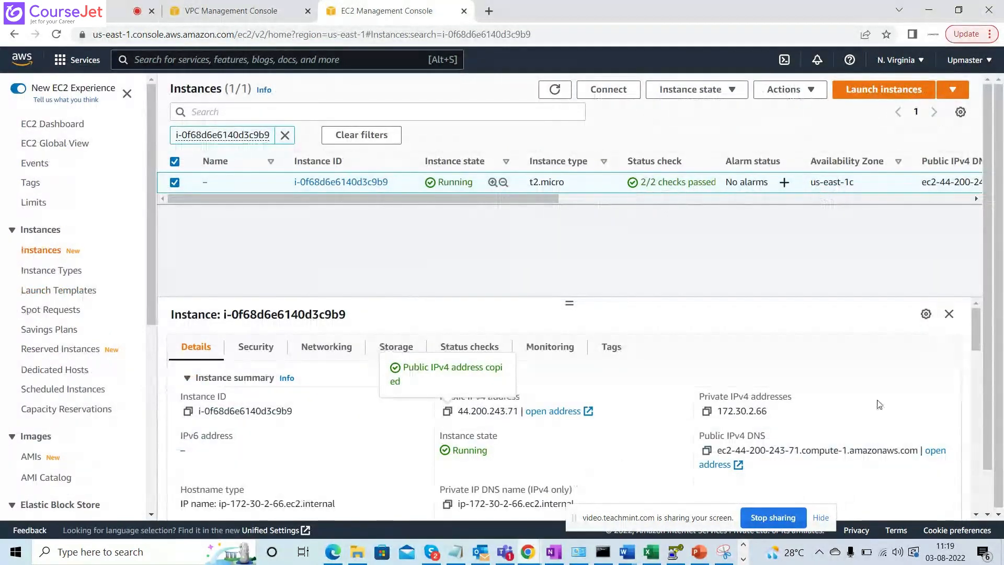
{"action": "left_click_drag", "start_coordinate": [975, 333], "coordinate": [977, 360]}
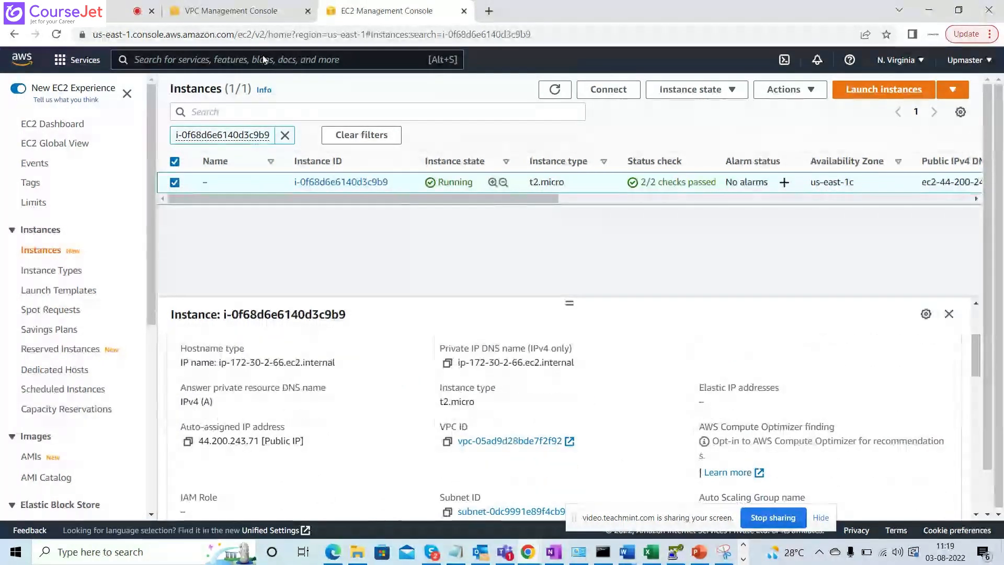
{"action": "left_click", "coordinate": [233, 12]}
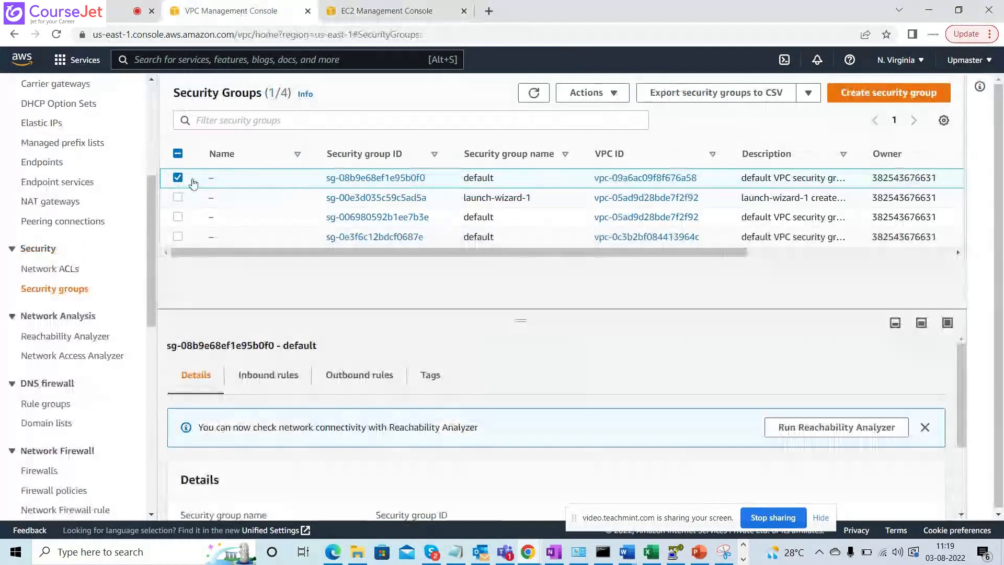
{"action": "left_click", "coordinate": [179, 181]}
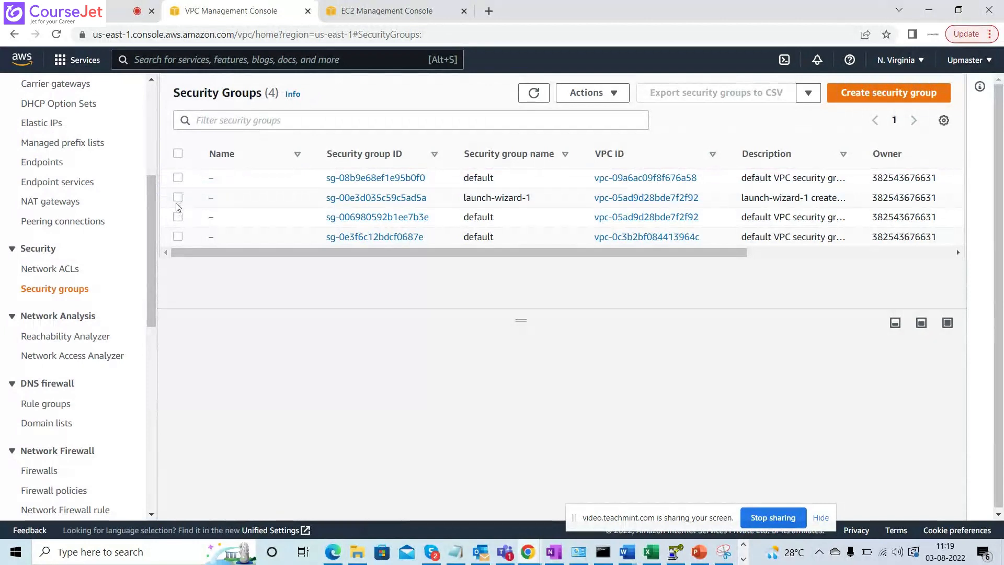
Step: Select the default security group of vpc-05ad9d28bde7f2f92 and display its inbound rules in an enlarged details area
{"action": "left_click", "coordinate": [178, 217]}
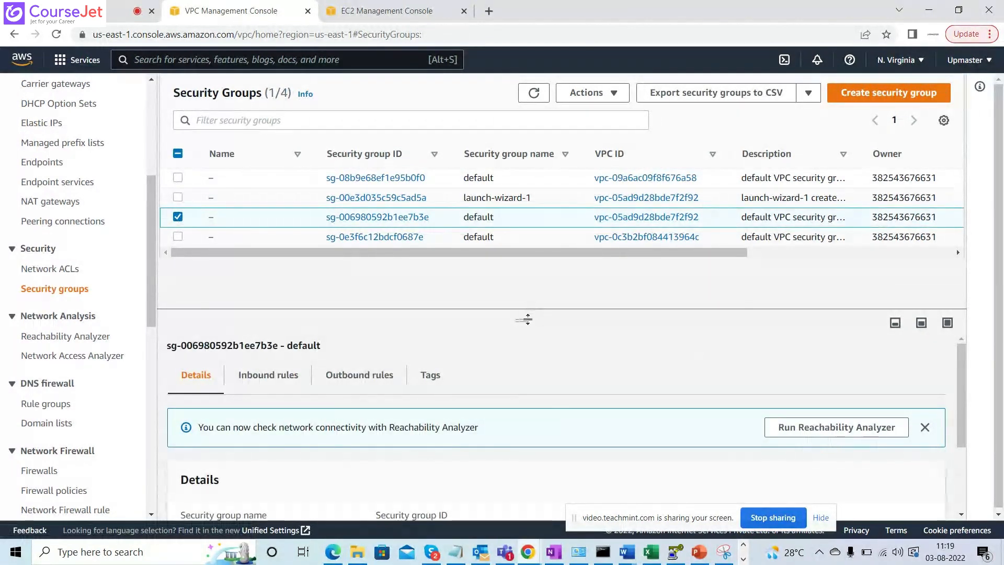
{"action": "left_click_drag", "start_coordinate": [525, 319], "coordinate": [537, 227]}
{"action": "left_click", "coordinate": [269, 286]}
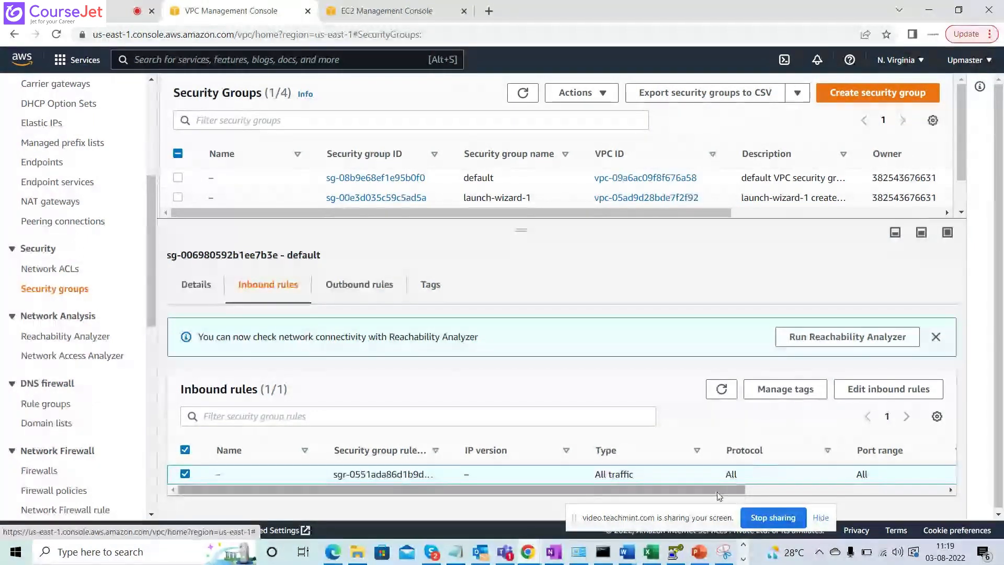
{"action": "left_click_drag", "start_coordinate": [719, 496], "coordinate": [679, 494]}
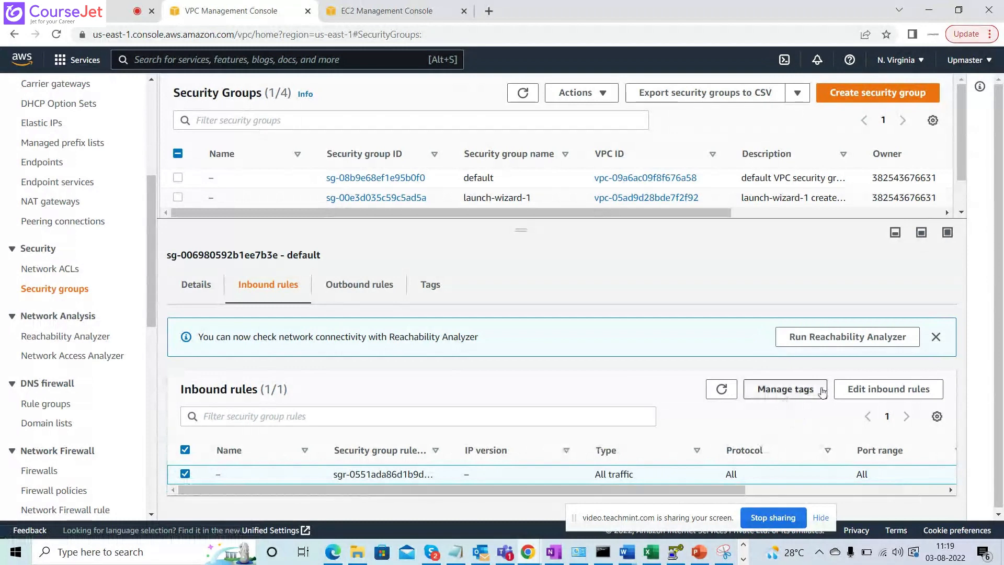
Step: Edit the default security group's inbound rules and add a new rule of type MYSQL/Aurora
{"action": "left_click", "coordinate": [883, 390]}
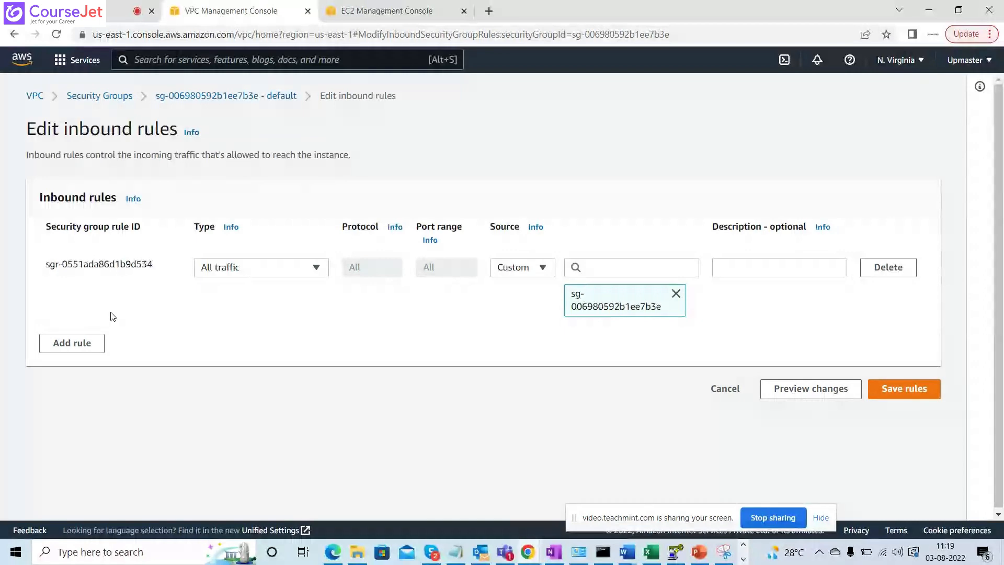
{"action": "left_click", "coordinate": [79, 341]}
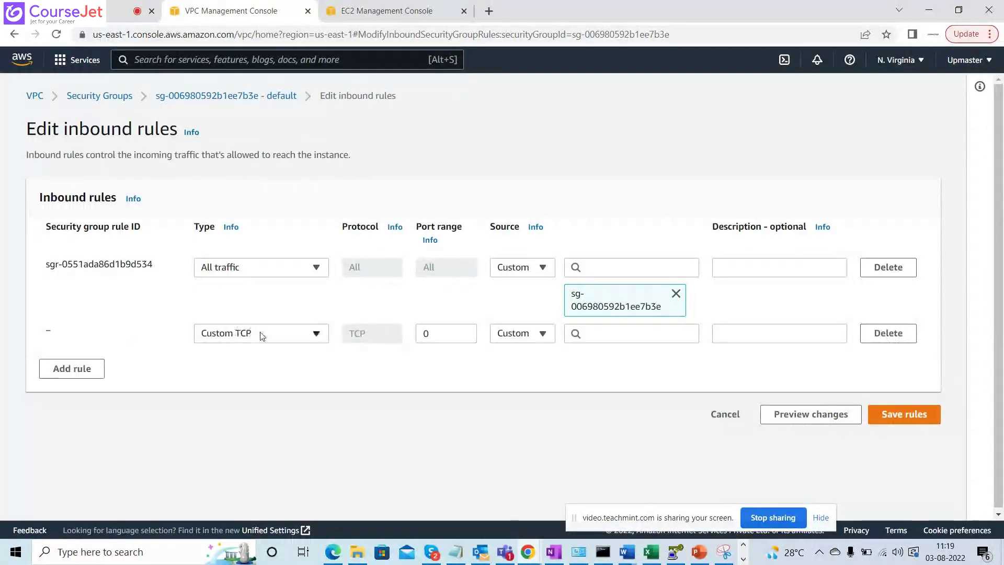
{"action": "left_click", "coordinate": [262, 334]}
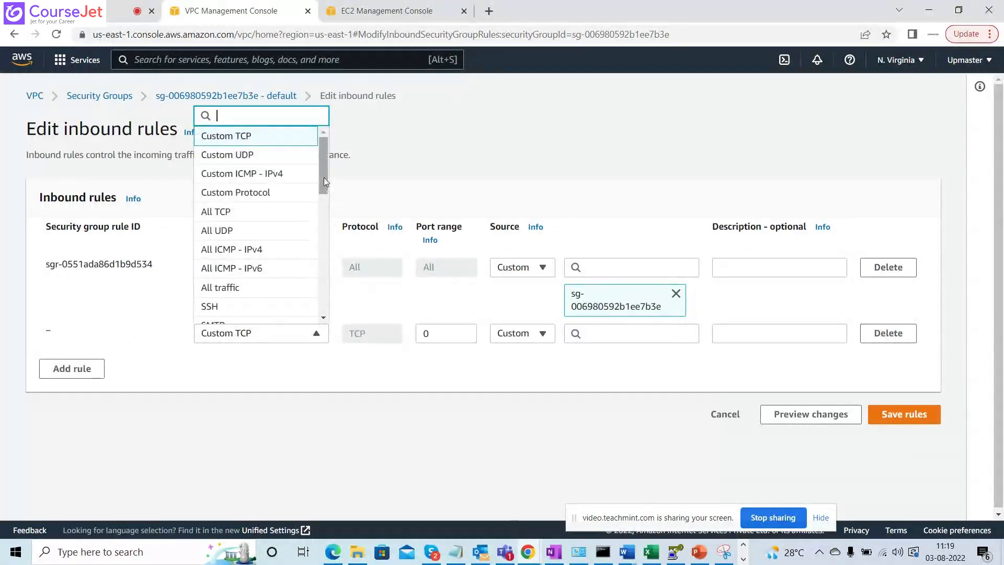
{"action": "left_click_drag", "start_coordinate": [324, 177], "coordinate": [319, 277]}
{"action": "left_click", "coordinate": [236, 247]}
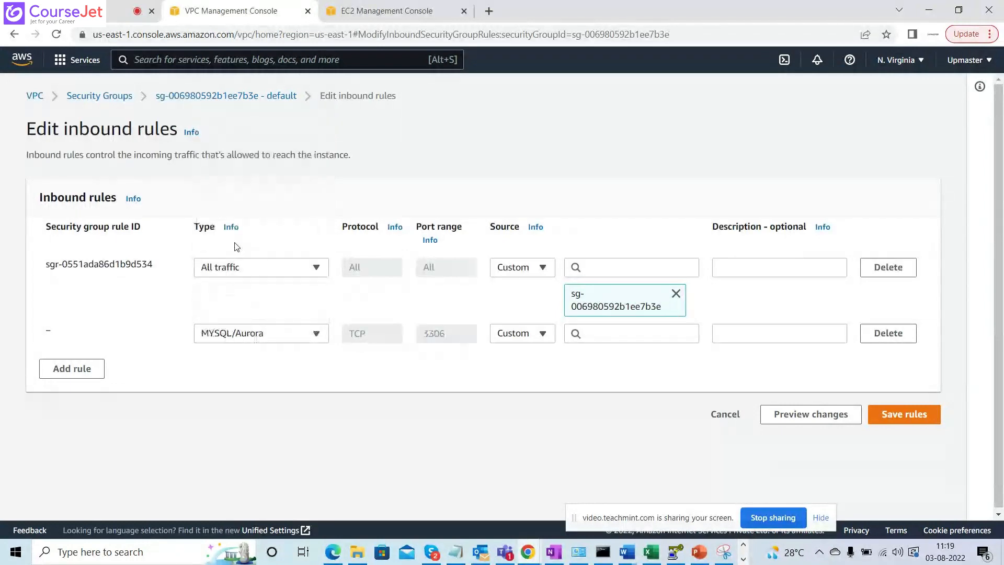
Step: Set the MYSQL/Aurora rule's source to 0.0.0.0/0, save the inbound rules and check the security group's rule list
{"action": "left_click", "coordinate": [604, 334]}
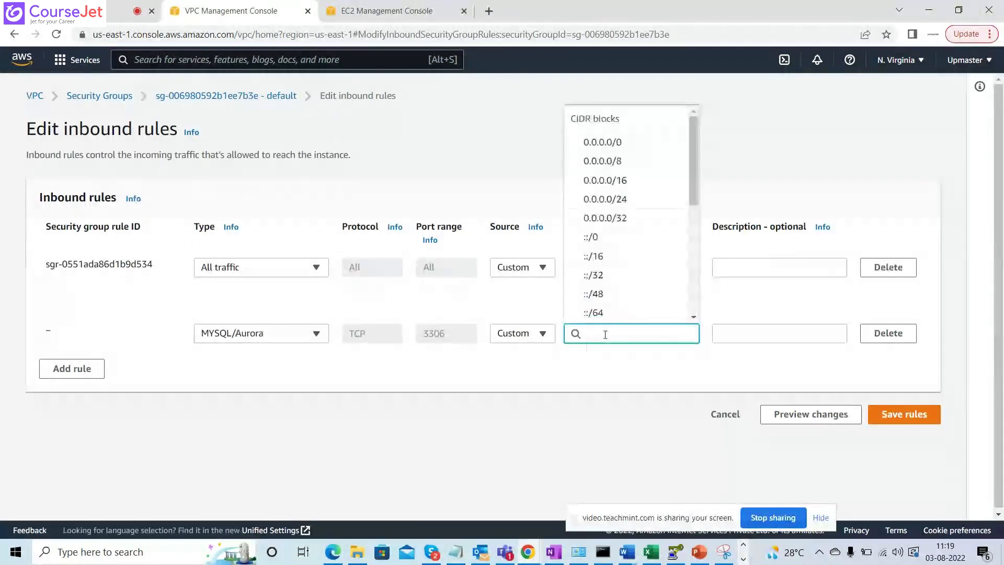
{"action": "type", "text": "1"}
{"action": "key", "text": "BackSpace"}
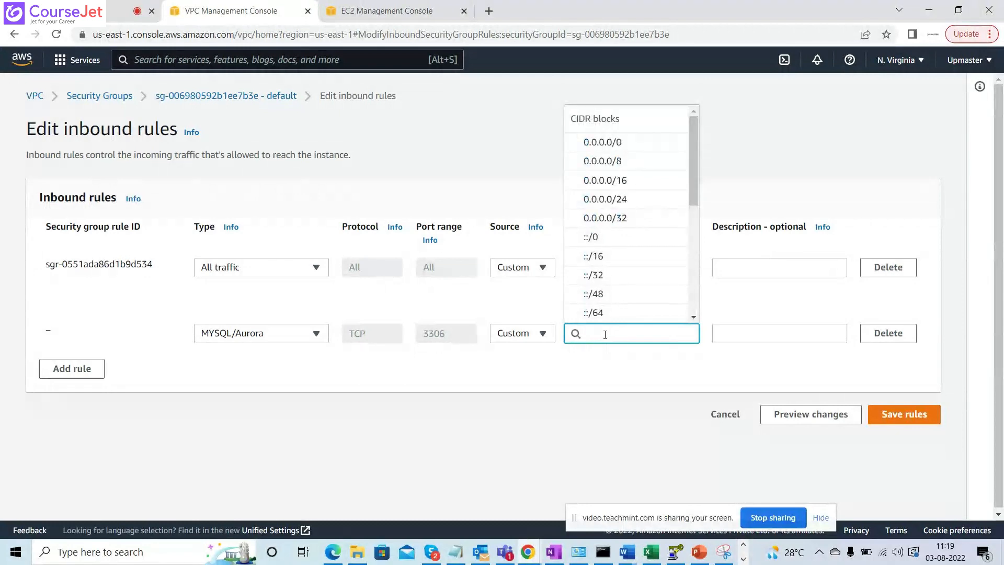
{"action": "type", "text": "0.0.0.0"}
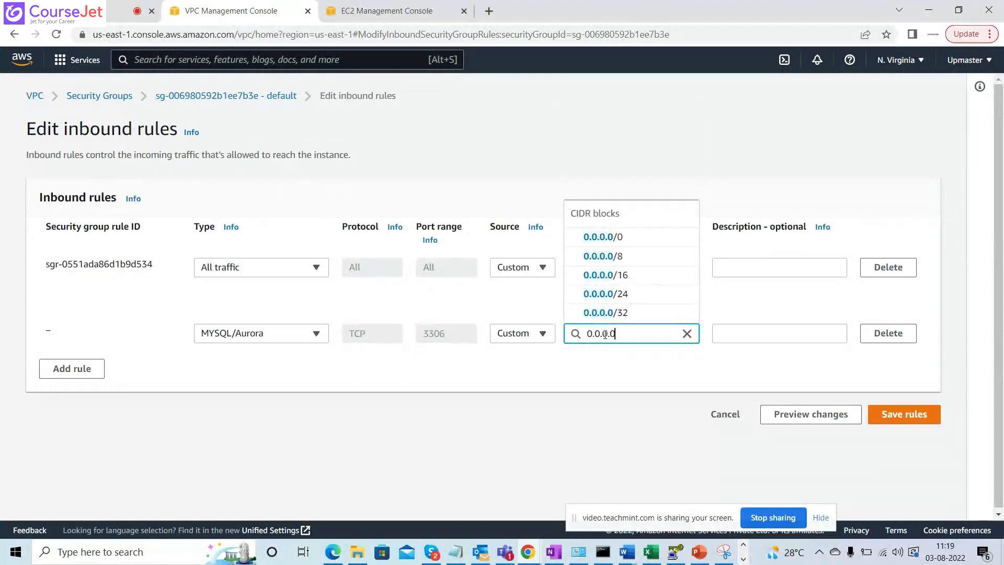
{"action": "left_click", "coordinate": [622, 238]}
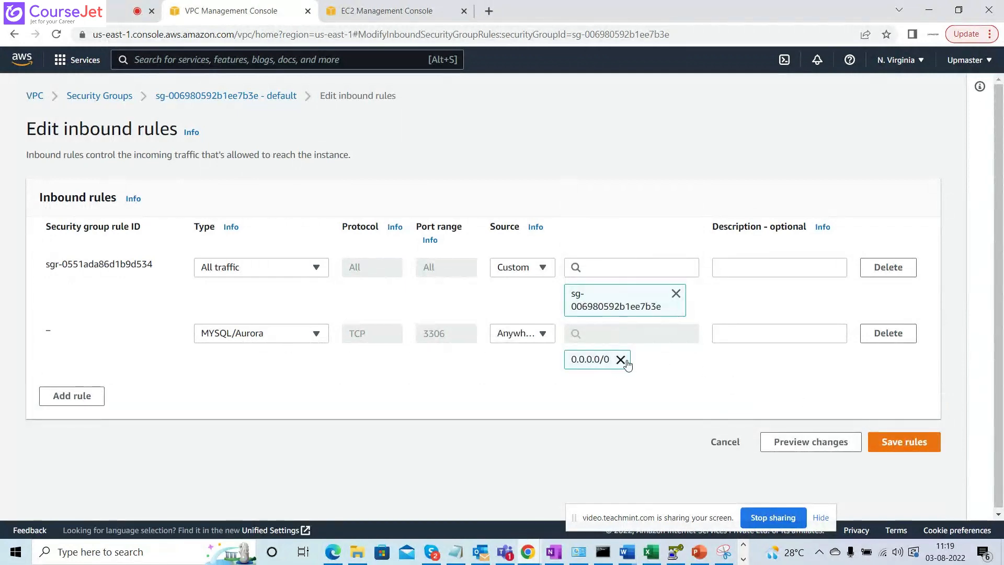
{"action": "left_click", "coordinate": [901, 442]}
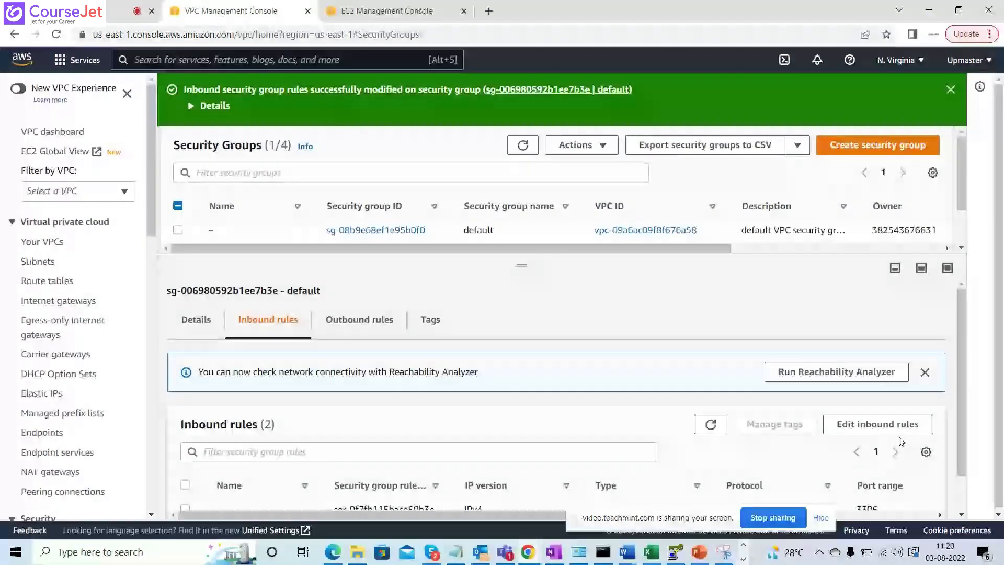
{"action": "left_click_drag", "start_coordinate": [962, 323], "coordinate": [960, 370]}
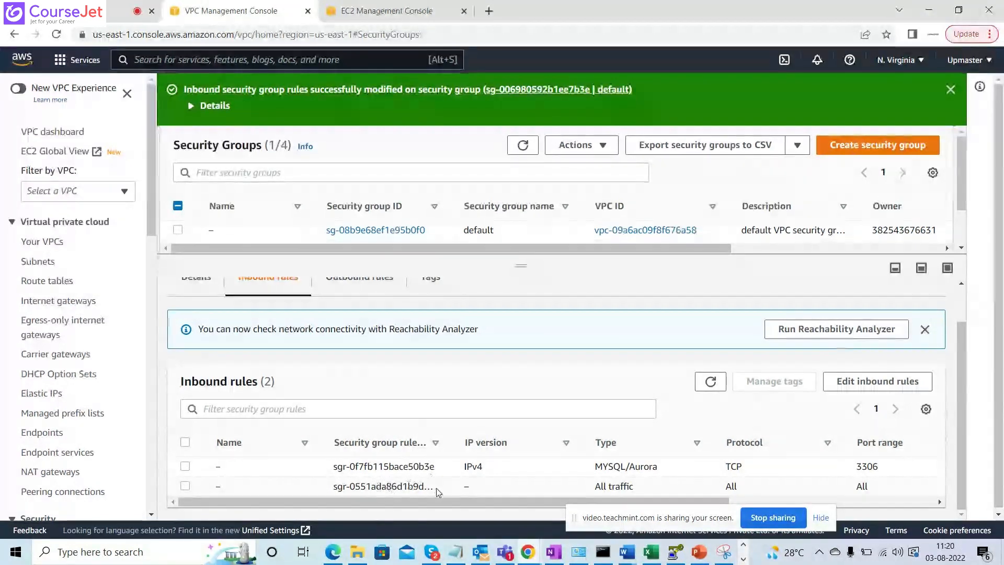
Step: Switch to the PowerPoint presentation and add a new slide after slide 16
{"action": "key", "text": "alt+Tab"}
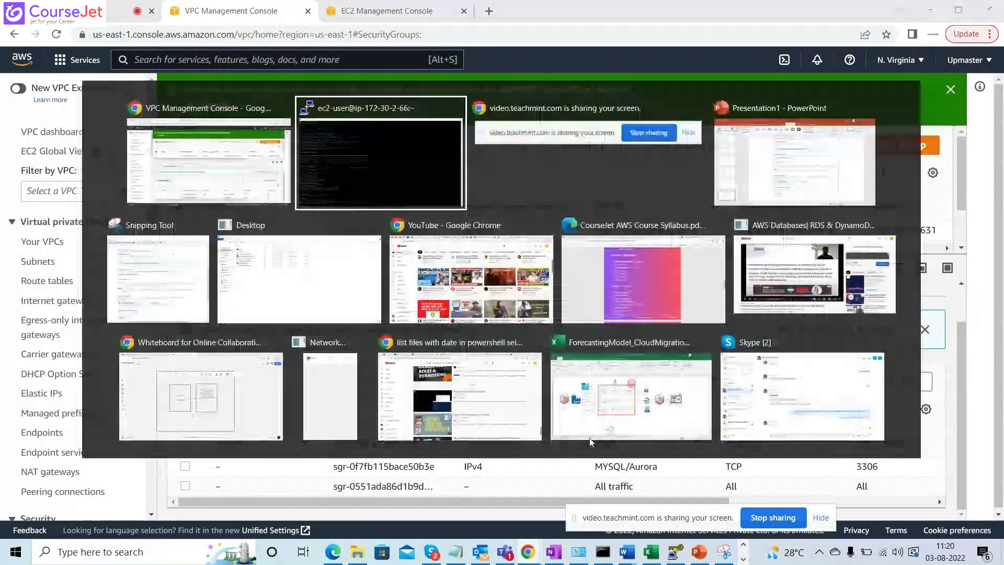
{"action": "key", "text": "alt+Tab"}
{"action": "key", "text": "alt+Tab"}
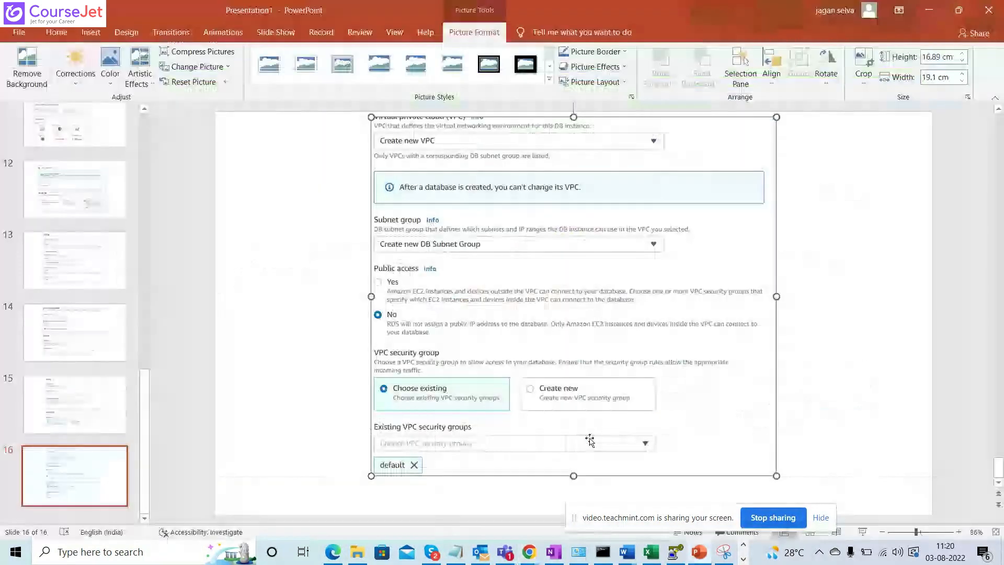
{"action": "right_click", "coordinate": [115, 482]}
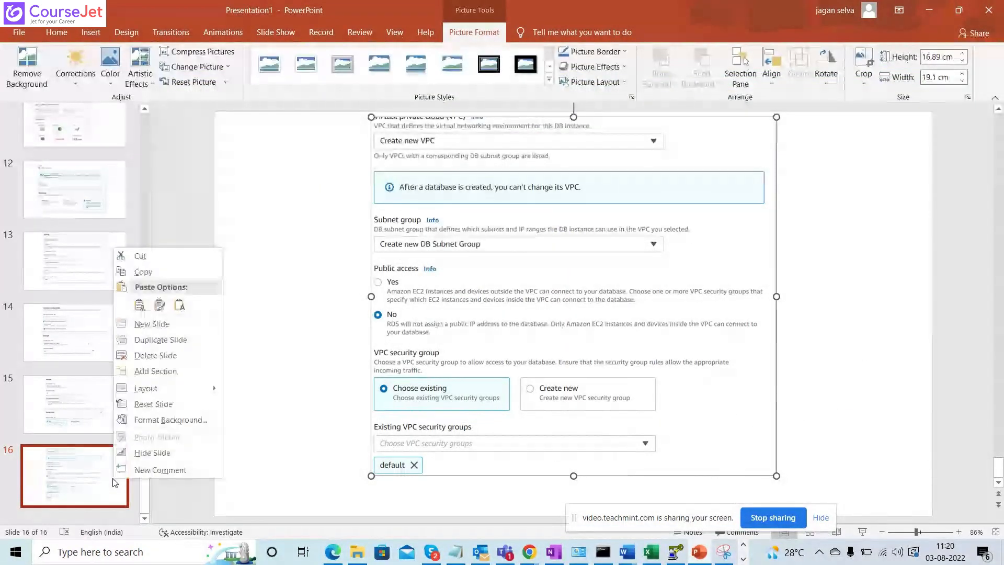
{"action": "left_click", "coordinate": [147, 324]}
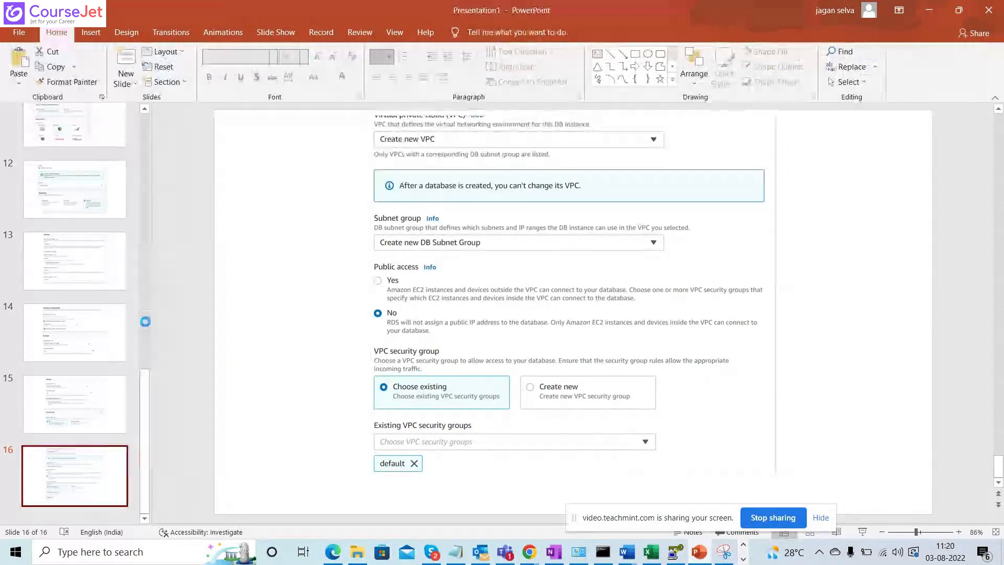
Step: Delete the title placeholder on slide 17 and extend the text placeholder upward into the freed space
{"action": "left_click", "coordinate": [537, 245]}
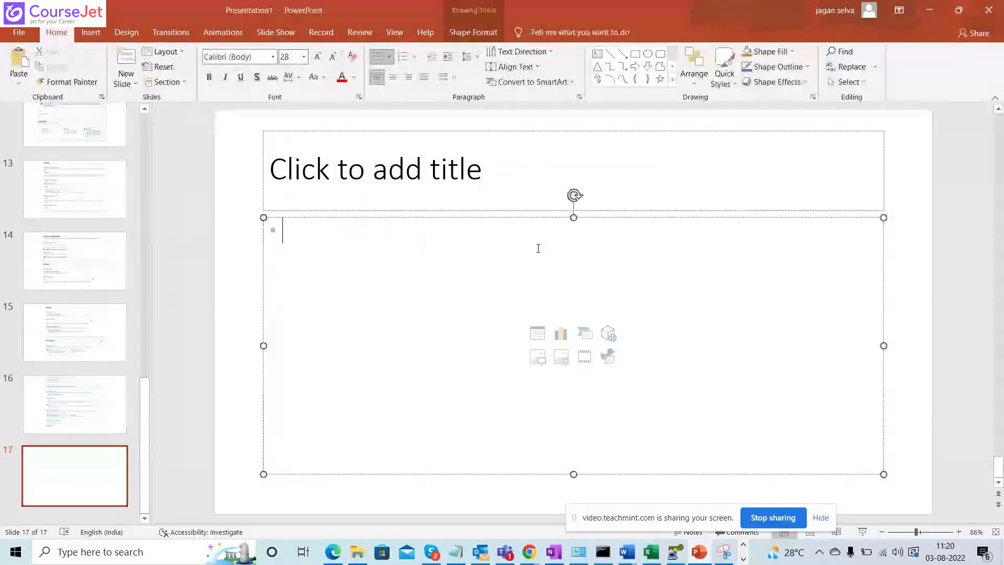
{"action": "left_click", "coordinate": [529, 131]}
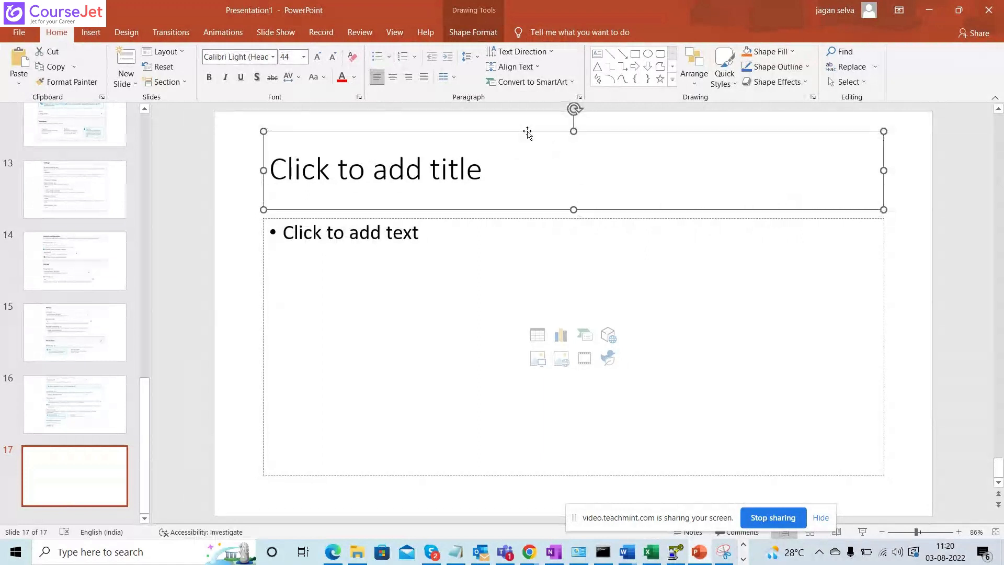
{"action": "key", "text": "Delete"}
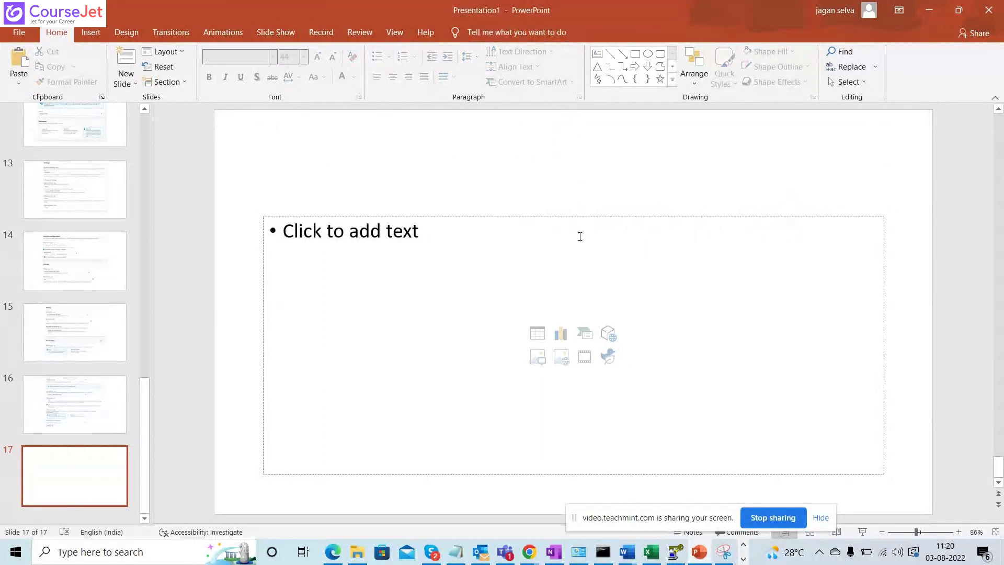
{"action": "left_click", "coordinate": [580, 236]}
{"action": "left_click_drag", "start_coordinate": [573, 217], "coordinate": [570, 136]}
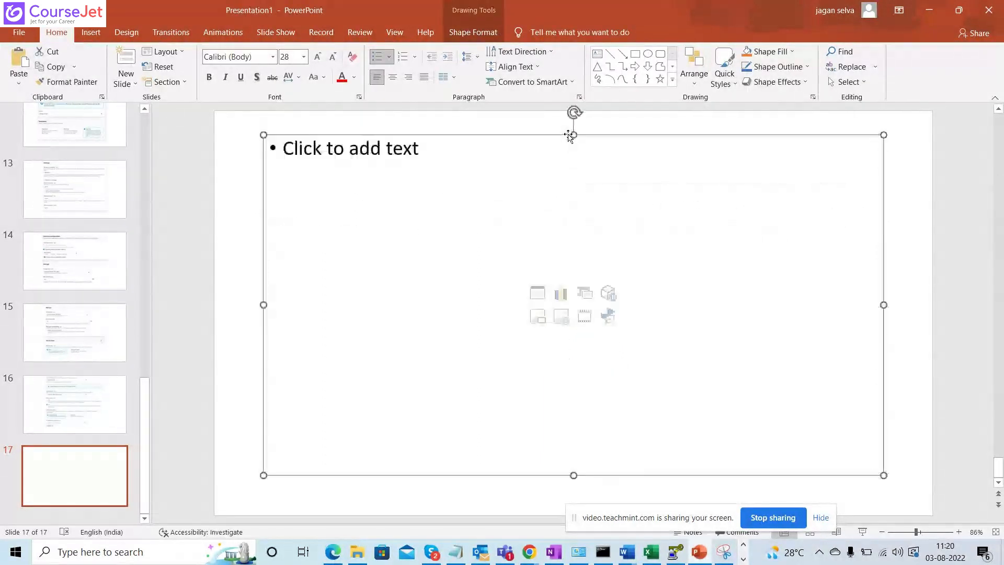
Step: Enter "Create New instance" as the first bullet on slide 17
{"action": "left_click", "coordinate": [410, 147]}
{"action": "type", "text": "C"}
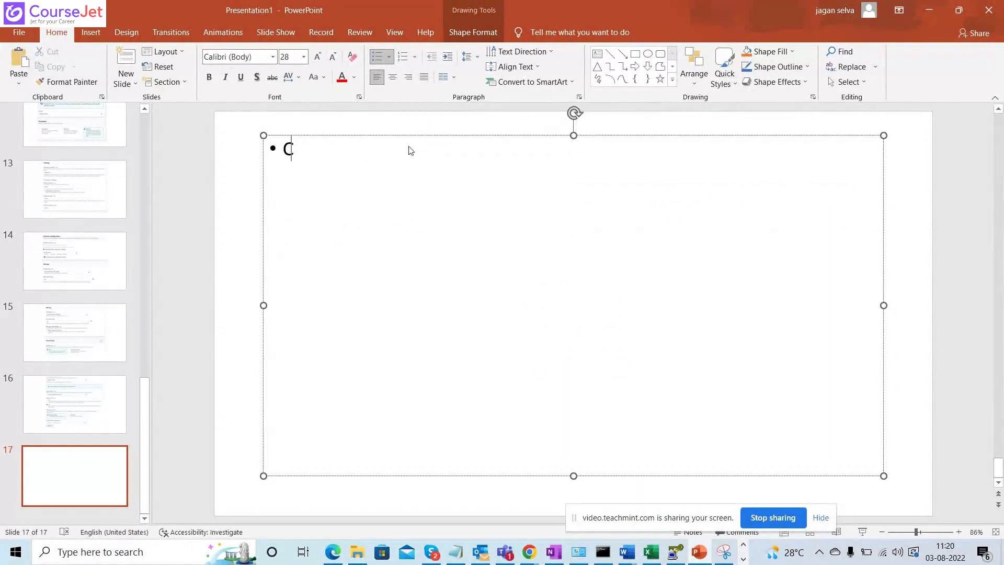
{"action": "type", "text": "rea"}
{"action": "key", "text": "BackSpace"}
{"action": "key", "text": "BackSpace"}
{"action": "type", "text": "reate New "}
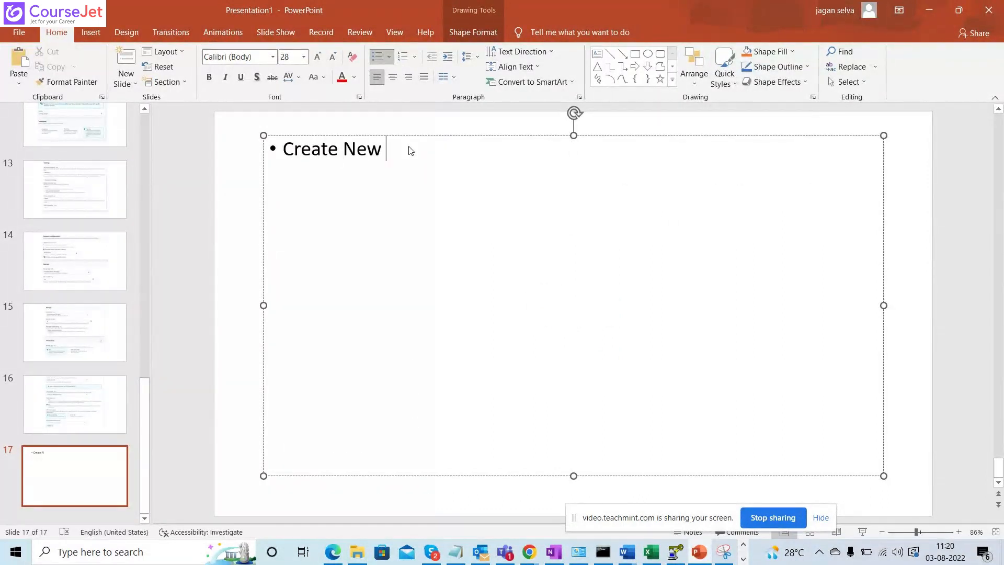
{"action": "type", "text": "instance"}
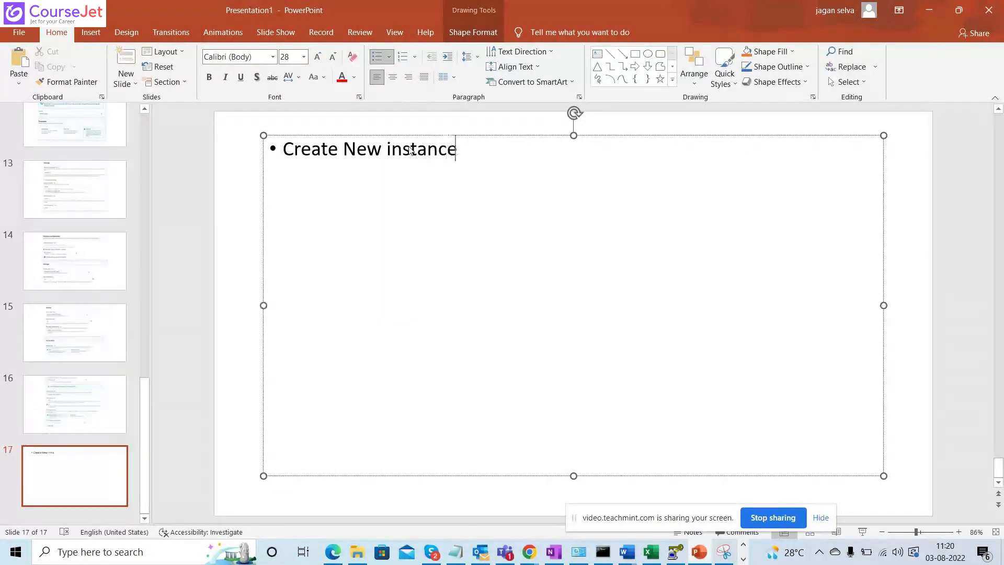